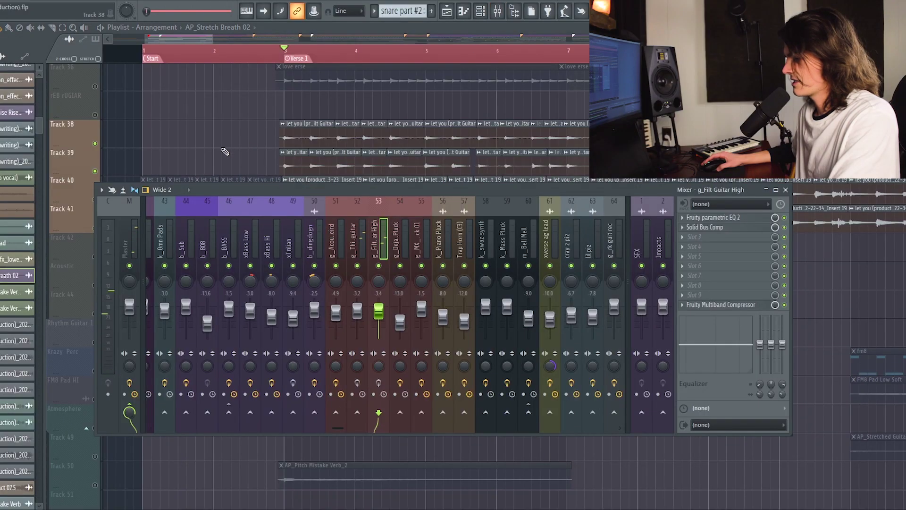
# - Solo Tracks 40 and 41 and listen to their guitar clips from Verse 1 before opening the mixer
pyautogui.click(96, 147)
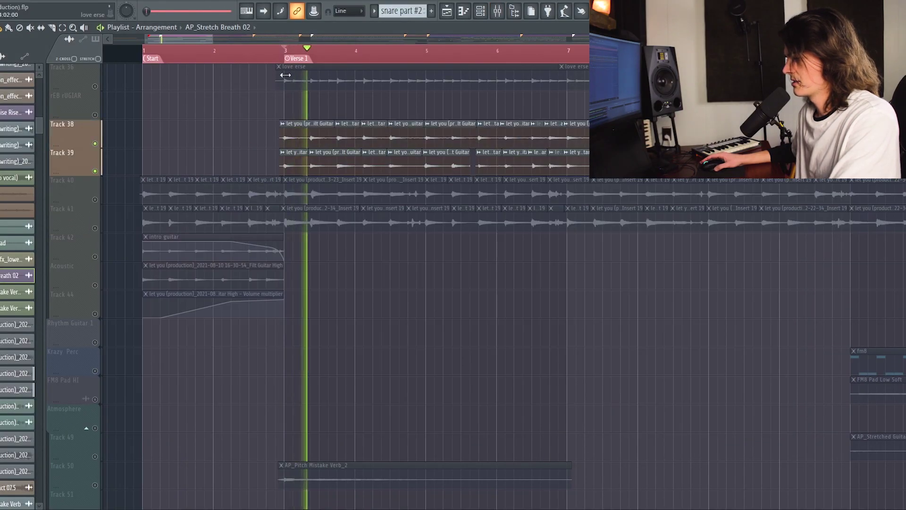
pyautogui.rightClick(96, 200)
pyautogui.click(95, 229)
pyautogui.rightClick(96, 200)
pyautogui.click(95, 228)
pyautogui.press('space')
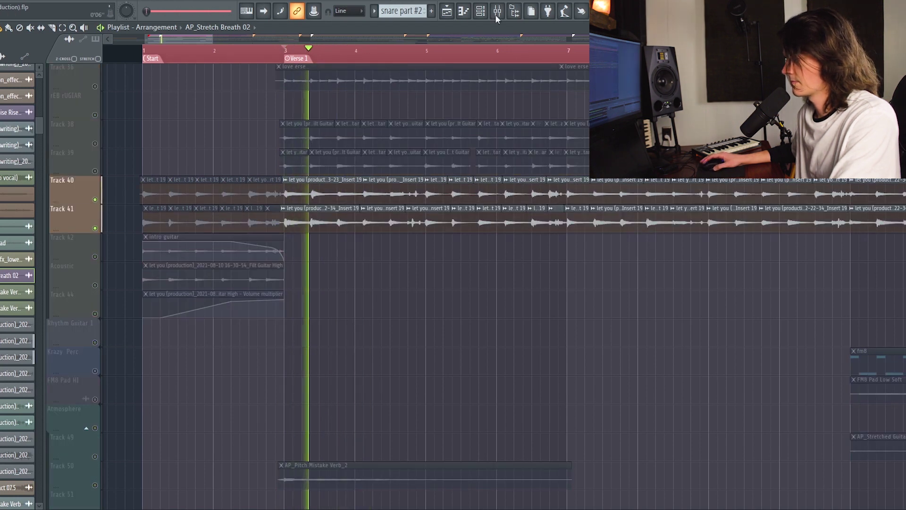
pyautogui.press('space')
pyautogui.click(498, 11)
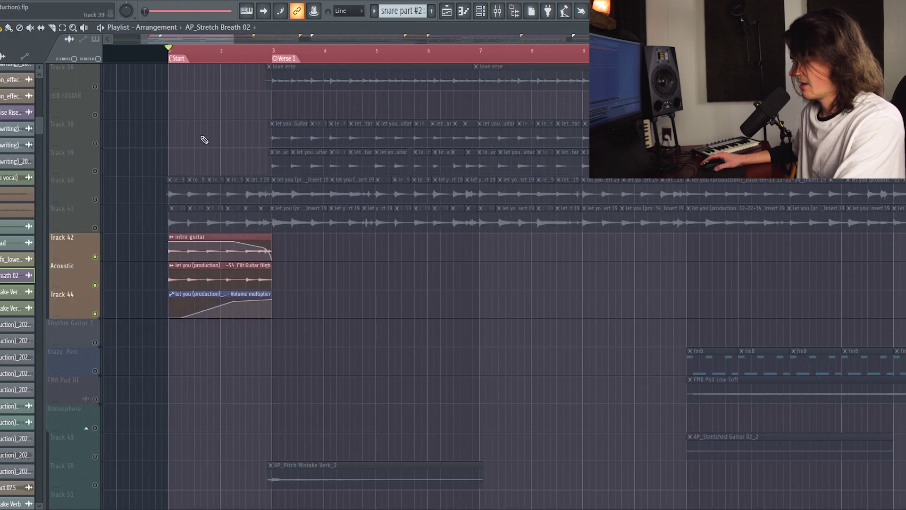
# - Play the soloed intro guitar tracks from the Start marker and open the mixer to inspect the intro guitar's EngineersFilter
pyautogui.scroll(2, 169, 55)
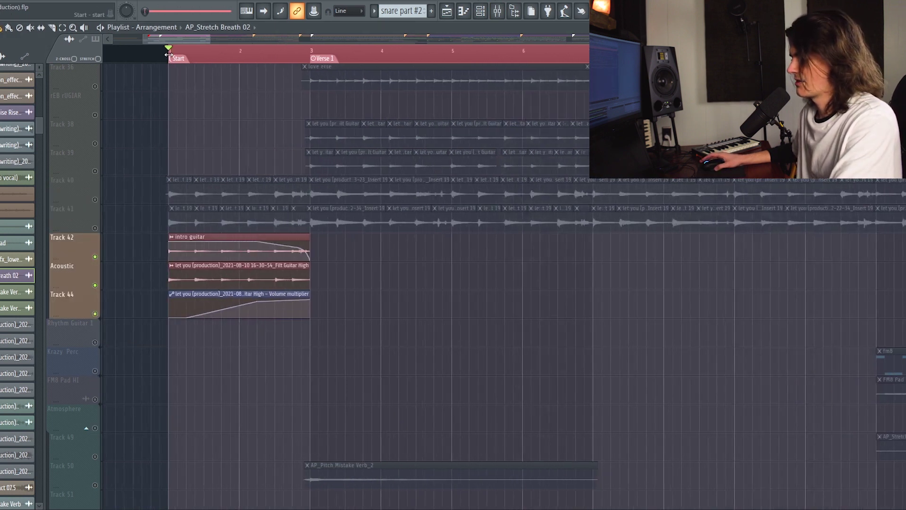
pyautogui.press('space')
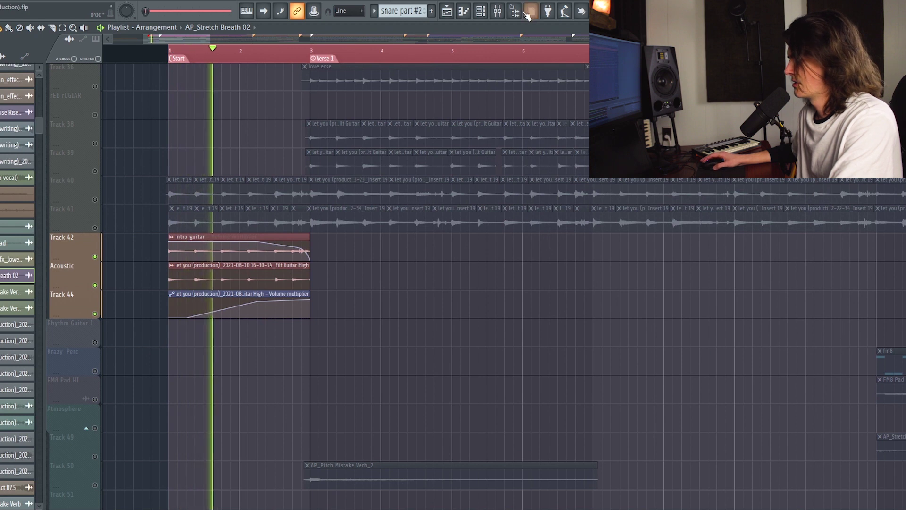
pyautogui.click(497, 12)
pyautogui.press('space')
pyautogui.scroll(-5, 410, 243)
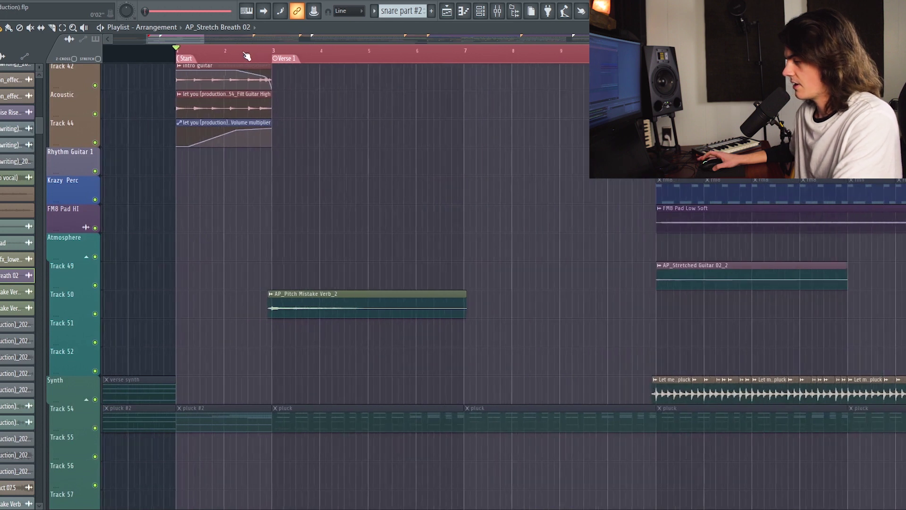
# - Solo Track 50 and listen to the AP_Pitch Mistake Verb_2 clip leading into Verse 1
pyautogui.scroll(4, 284, 54)
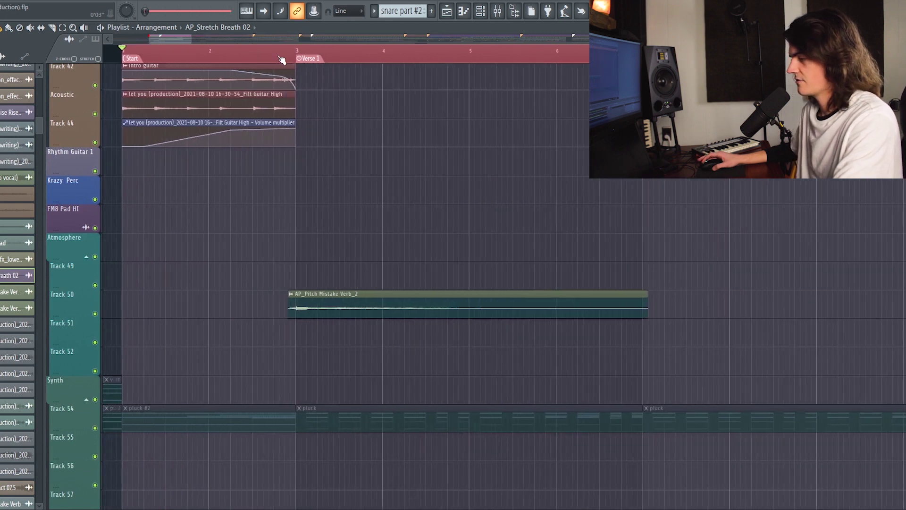
pyautogui.rightClick(94, 314)
pyautogui.scroll(-2, 224, 240)
pyautogui.press('space')
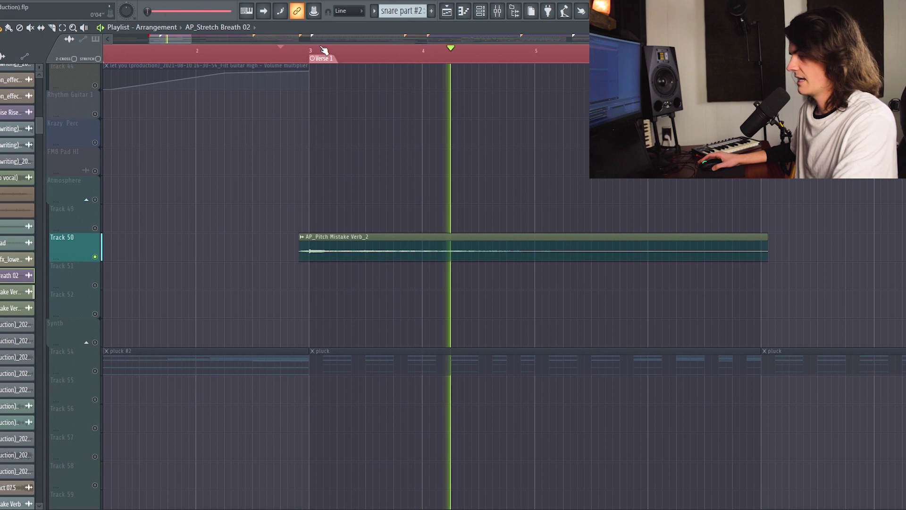
pyautogui.press('space')
# - Listen to the Piano track on its own around the start of Verse 1
pyautogui.scroll(-13, 271, 227)
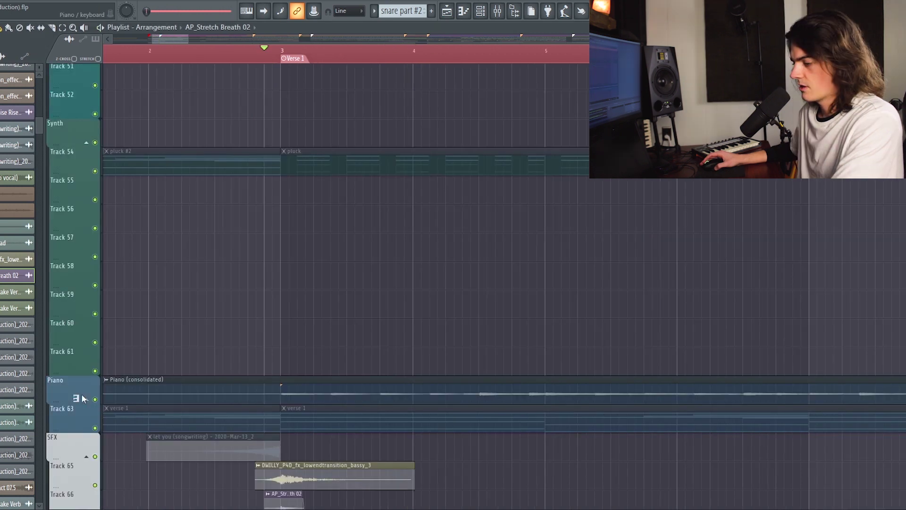
pyautogui.scroll(3, 320, 59)
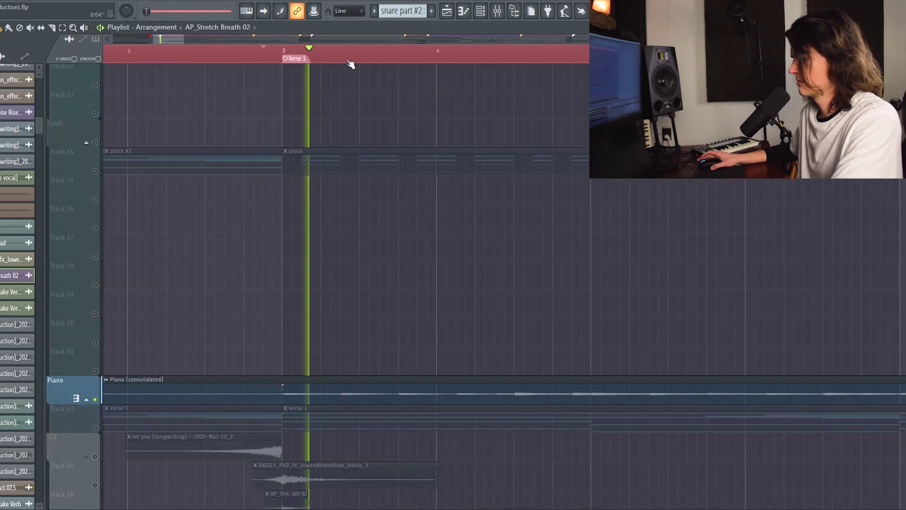
pyautogui.scroll(2, 362, 56)
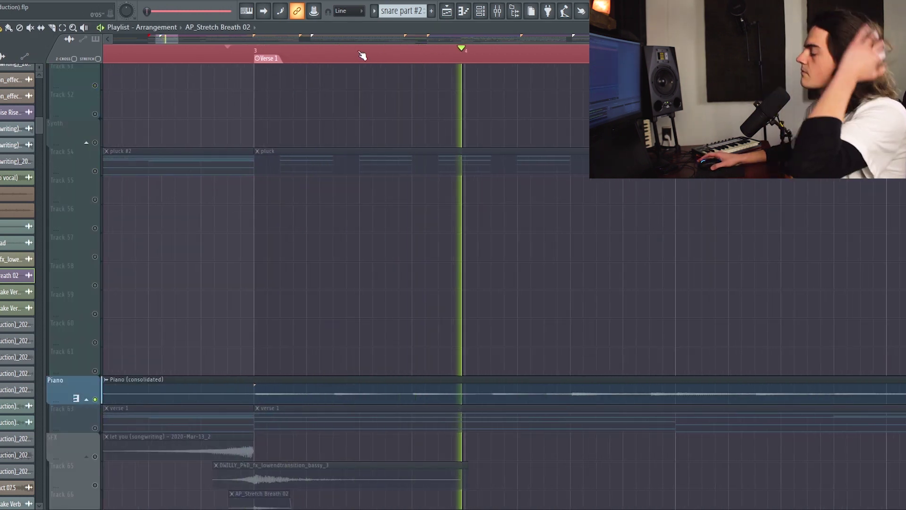
pyautogui.scroll(-2, 364, 54)
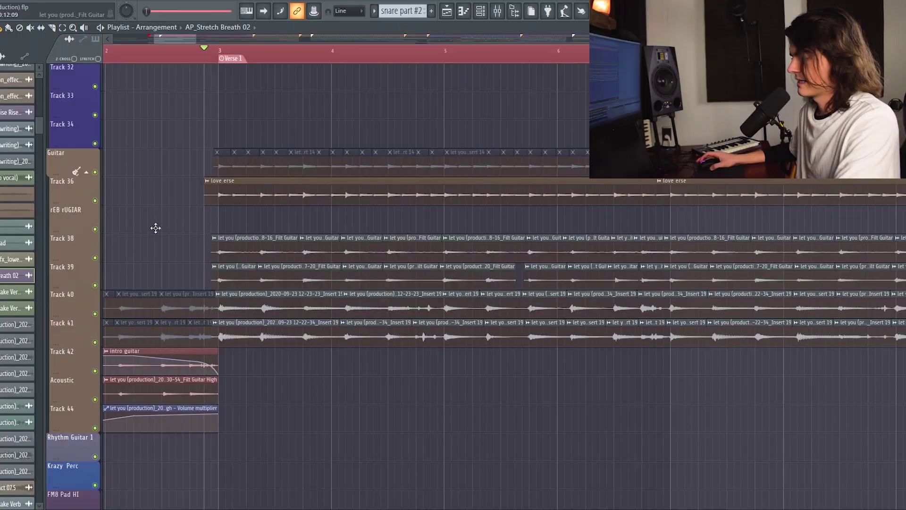
# - Solo Track 36 and listen to its love erse guitar clip at the start of Verse 1
pyautogui.rightClick(95, 201)
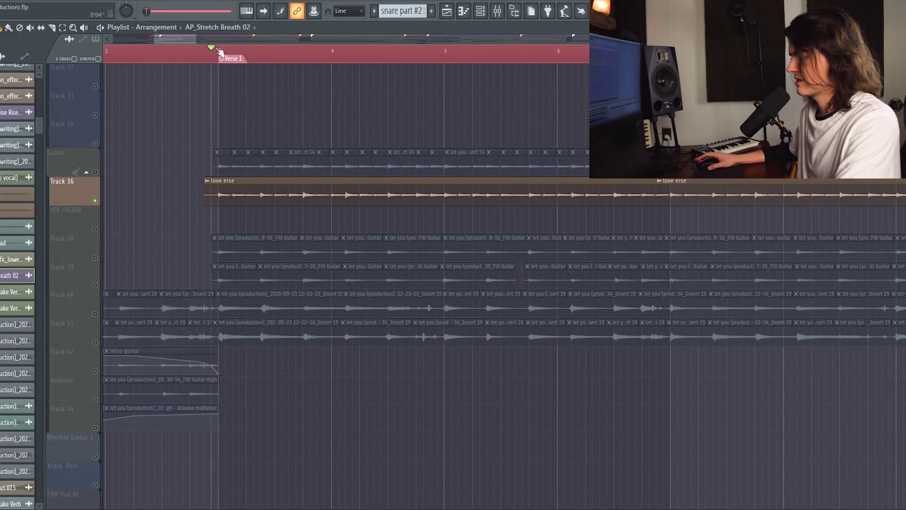
pyautogui.scroll(-3, 271, 49)
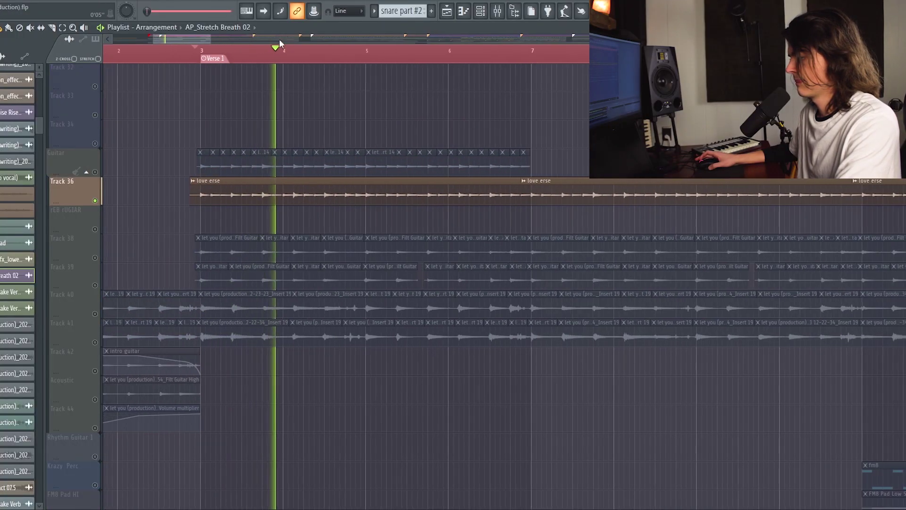
pyautogui.scroll(-1, 279, 40)
pyautogui.scroll(-4, 286, 55)
pyautogui.press('space')
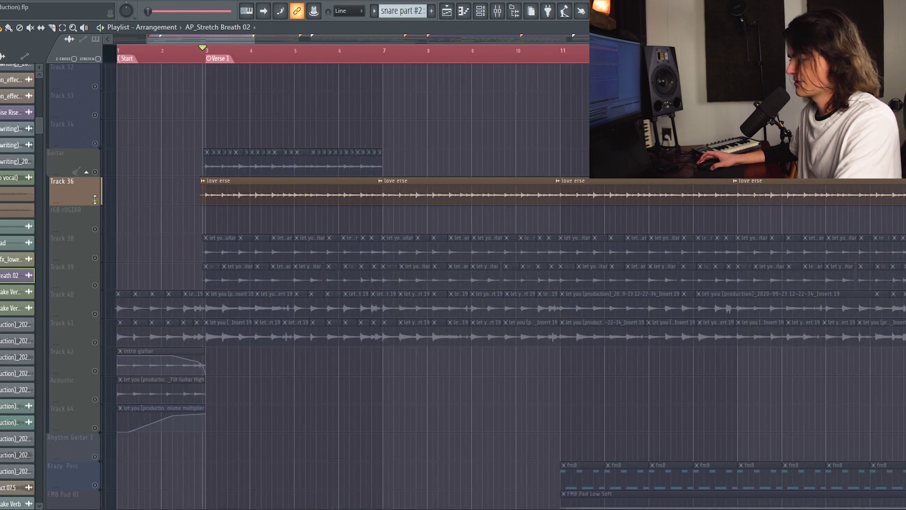
# - Unsolo Track 36 and play the full arrangement from Verse 1, toggling the Vocal track's mute
pyautogui.rightClick(95, 200)
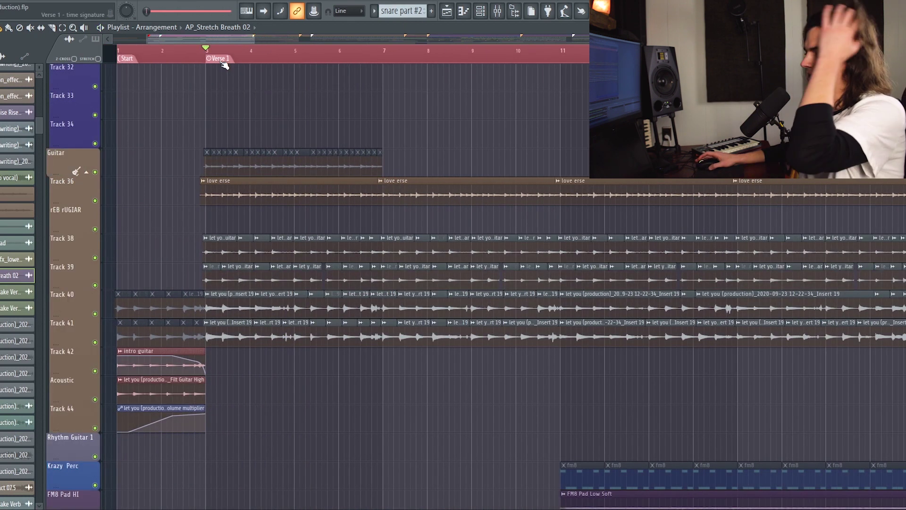
pyautogui.scroll(4, 226, 76)
pyautogui.press('space')
pyautogui.scroll(2, 265, 62)
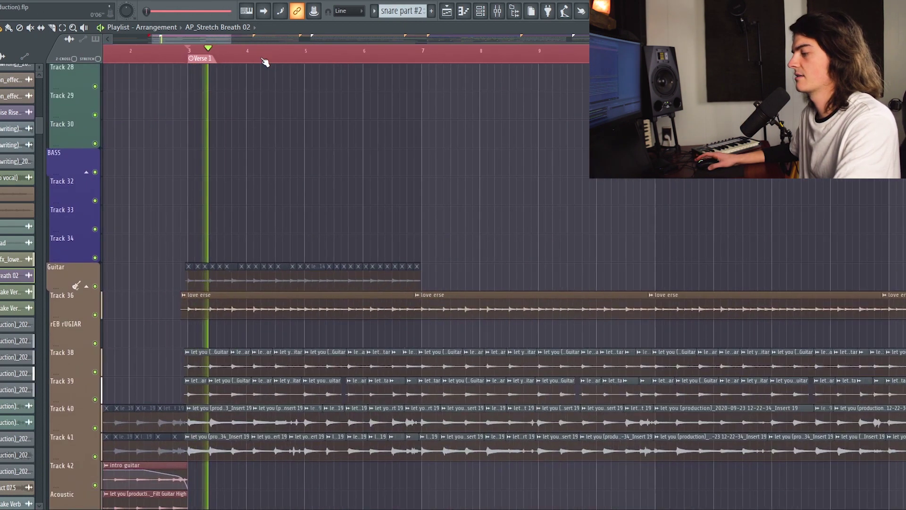
pyautogui.scroll(8, 168, 168)
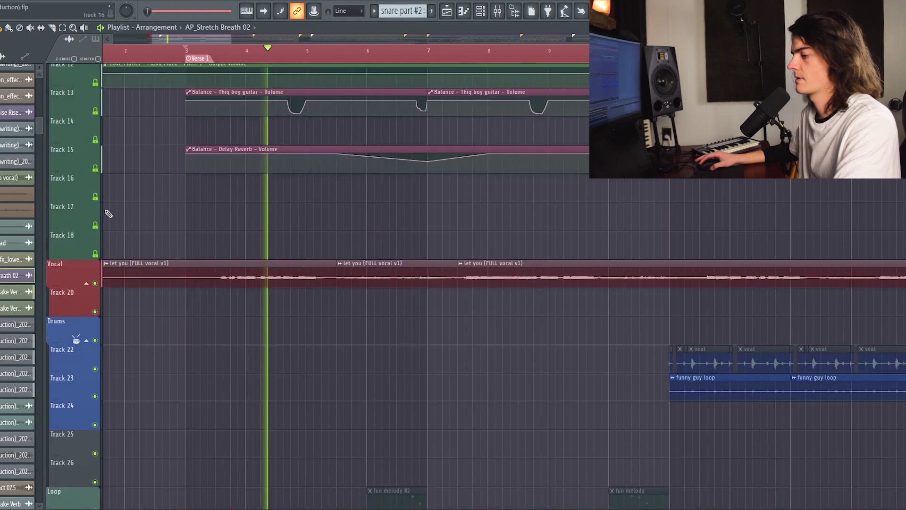
pyautogui.click(95, 287)
# - Listen to Track 23's funny guy loop on its own from bar 11
pyautogui.scroll(-6, 252, 282)
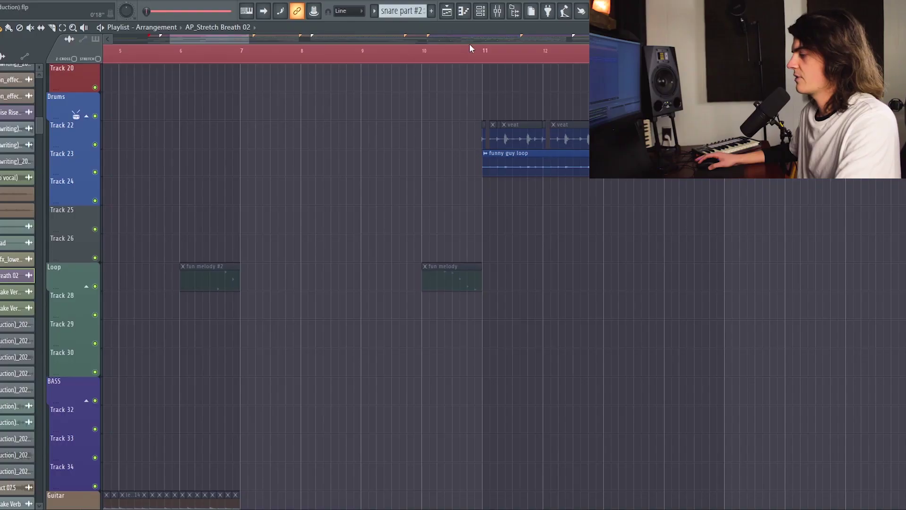
pyautogui.hscroll(3, 485, 39)
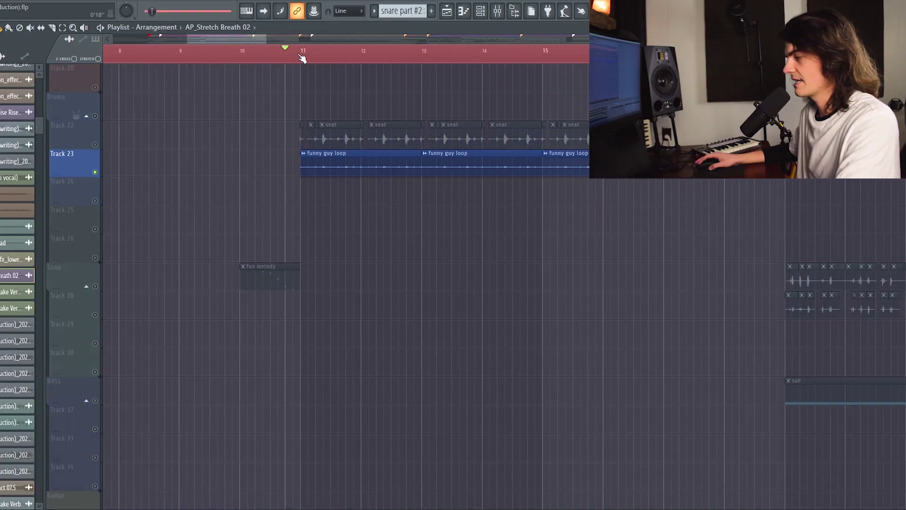
pyautogui.scroll(2, 303, 59)
pyautogui.press('space')
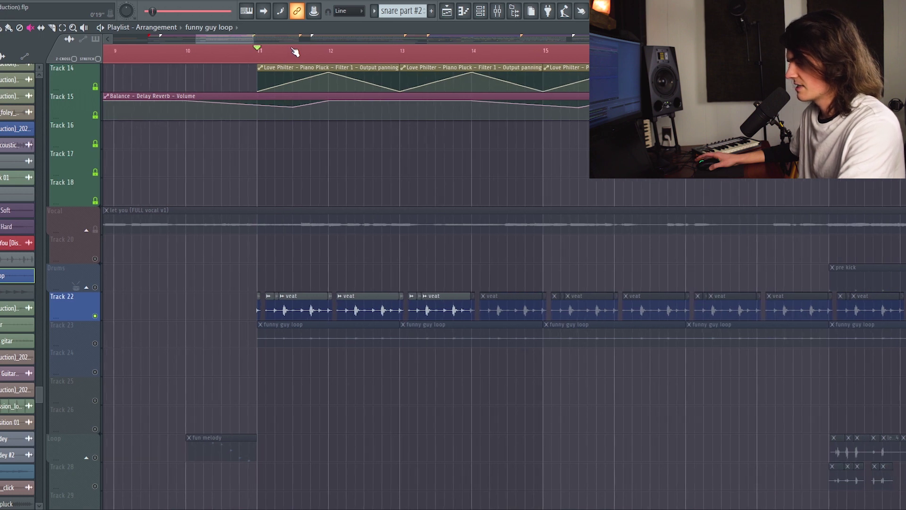
# - Play the soloed Track 22 drum clips from bar 11 and inspect the LP Loop channel's effects in the mixer
pyautogui.scroll(1, 295, 51)
pyautogui.press('space')
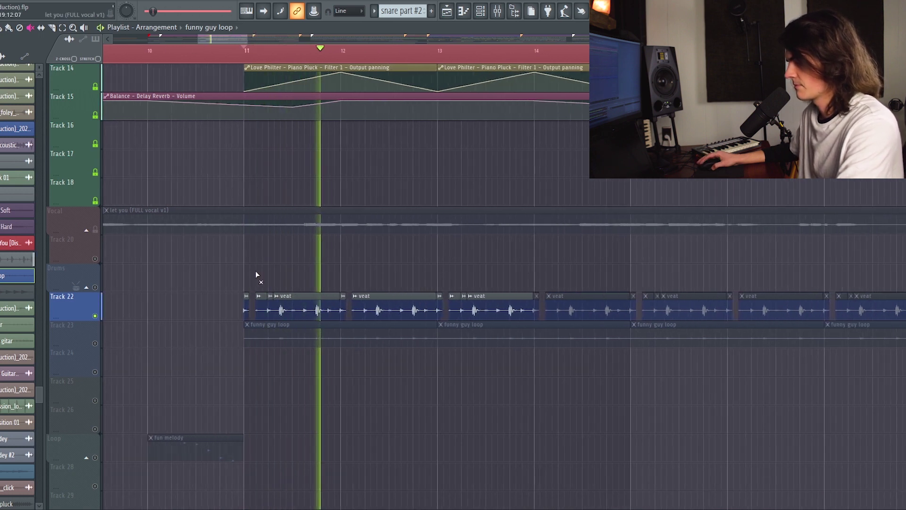
pyautogui.click(504, 11)
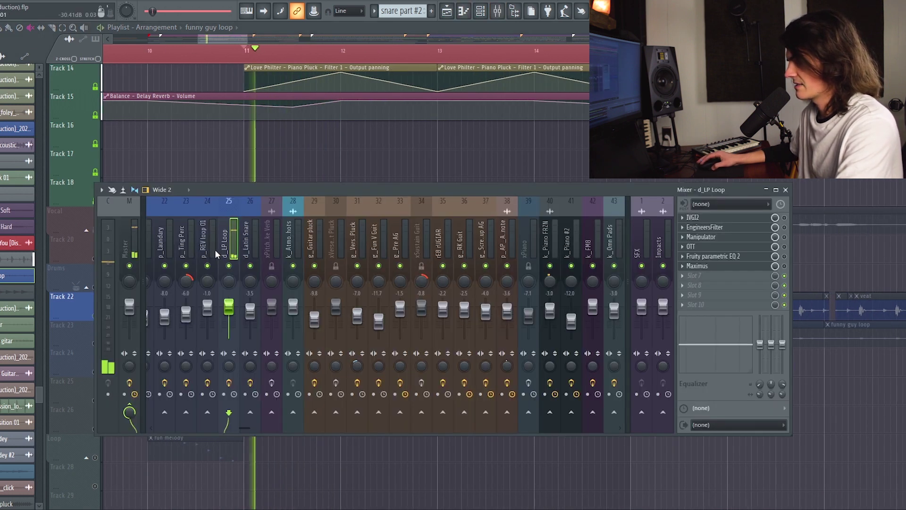
pyautogui.press('F9')
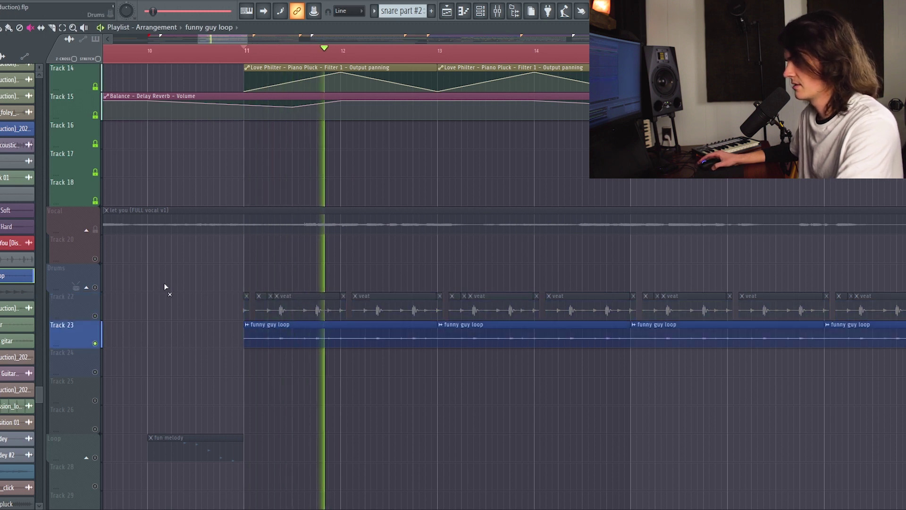
# - Stop Track 23, solo the FM8 Pad HI track and play the FM8 Pad Low Soft clip from bar 11
pyautogui.press('space')
pyautogui.scroll(-8, 184, 241)
pyautogui.rightClick(95, 342)
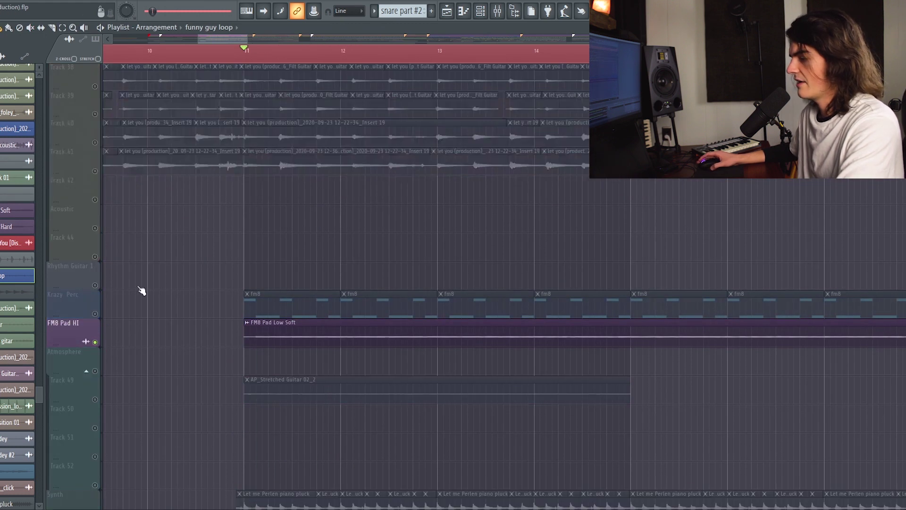
pyautogui.scroll(-2, 248, 58)
pyautogui.press('space')
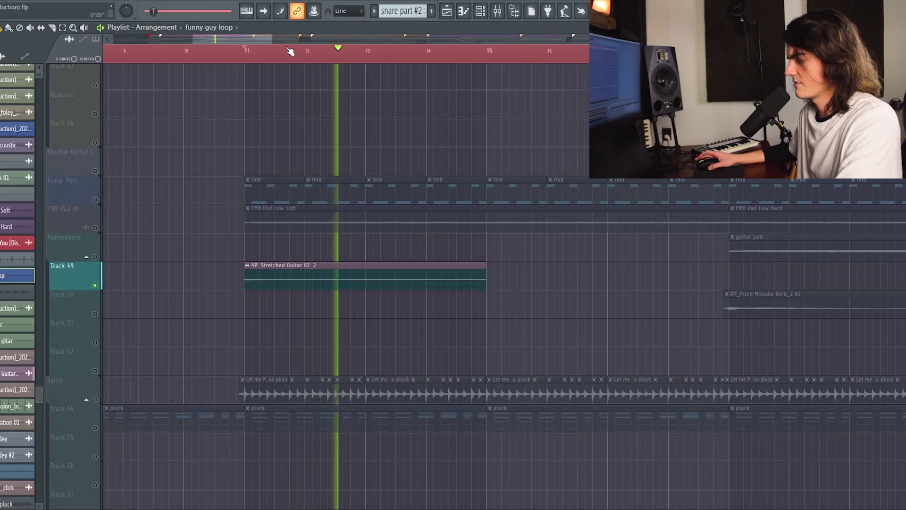
# - Stop Track 49, solo the Synth track and listen to its piano pluck clips from bar 11
pyautogui.scroll(2, 298, 52)
pyautogui.press('space')
pyautogui.scroll(-1, 227, 284)
pyautogui.rightClick(95, 372)
pyautogui.scroll(5, 352, 54)
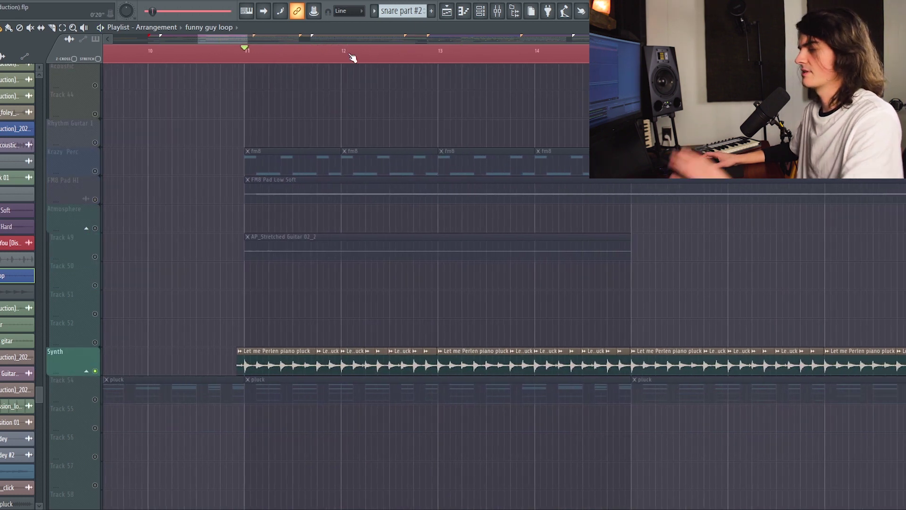
pyautogui.scroll(-2, 351, 56)
pyautogui.press('space')
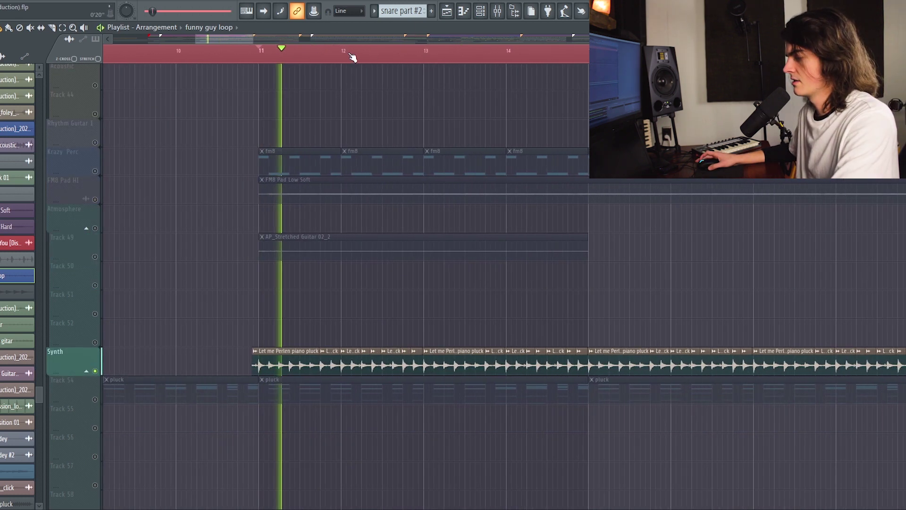
pyautogui.scroll(3, 351, 56)
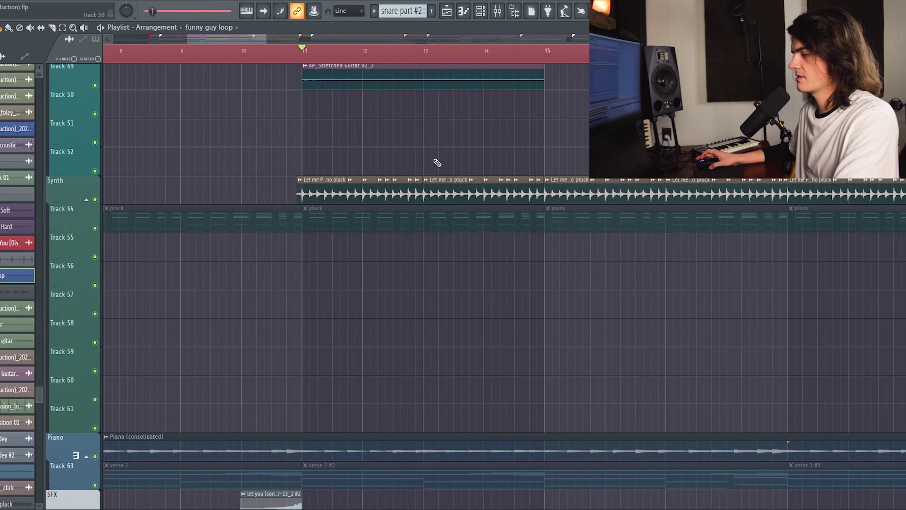
# - Solo the Atmosphere track and listen to its guitar pad clip from the PreChorus marker
pyautogui.scroll(2, 439, 158)
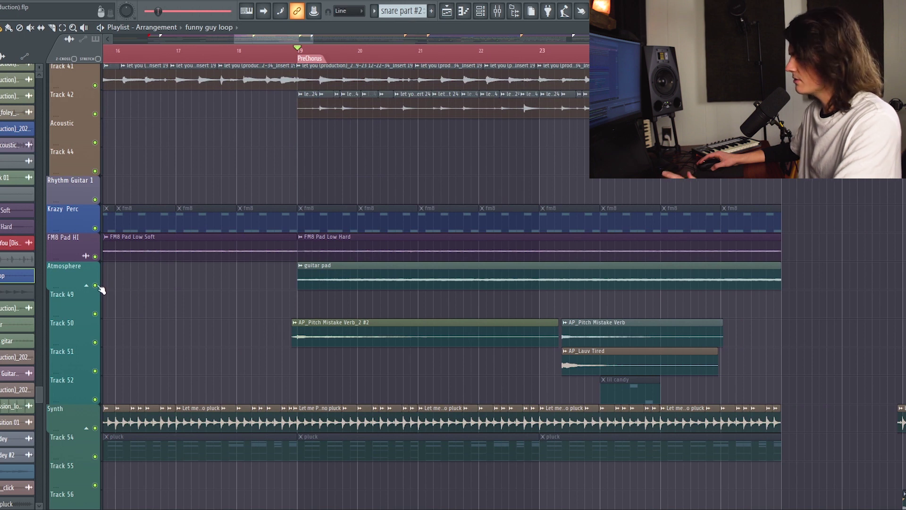
pyautogui.rightClick(96, 286)
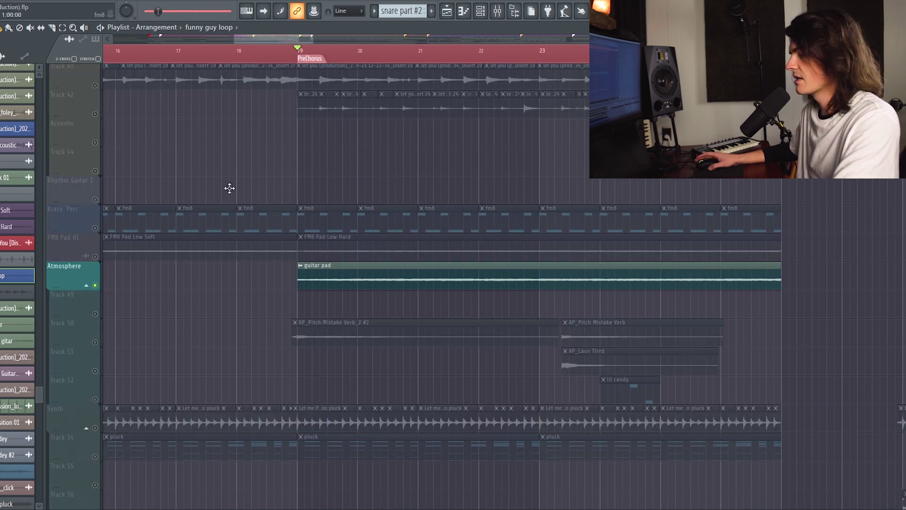
pyautogui.press('space')
pyautogui.scroll(2, 337, 52)
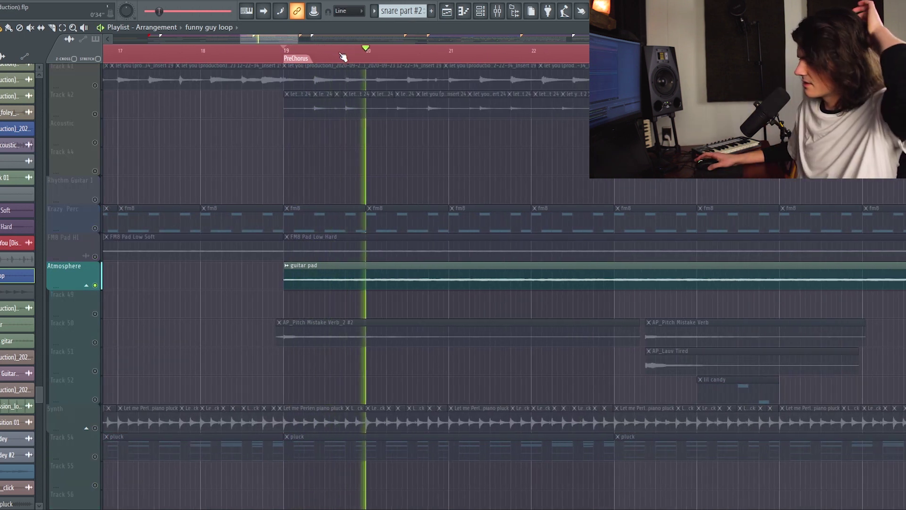
pyautogui.scroll(-4, 343, 57)
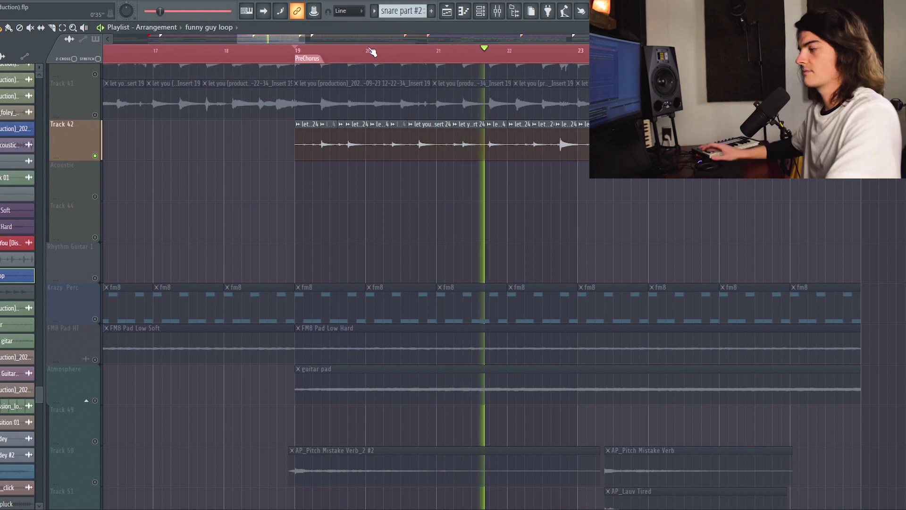
# - Stop playback of Track 42 and solo Track 36 with its love erse clips
pyautogui.scroll(8, 381, 129)
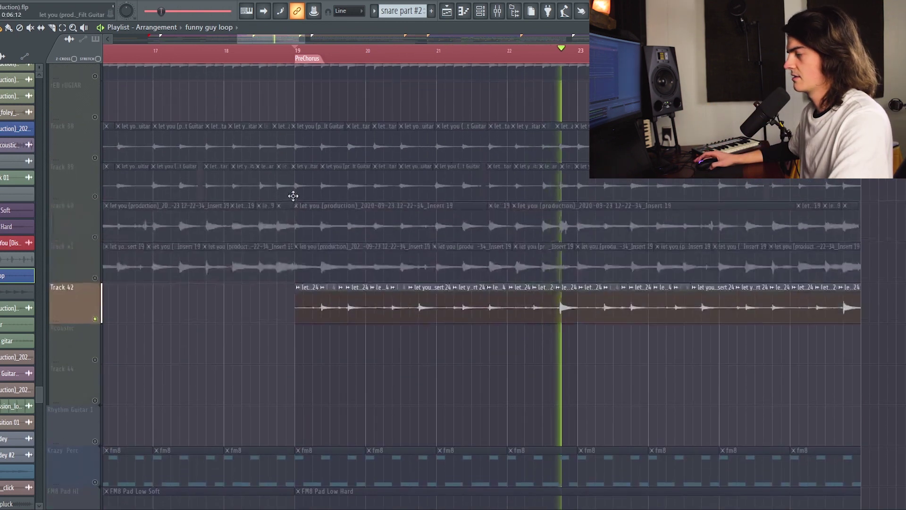
pyautogui.press('space')
pyautogui.rightClick(95, 239)
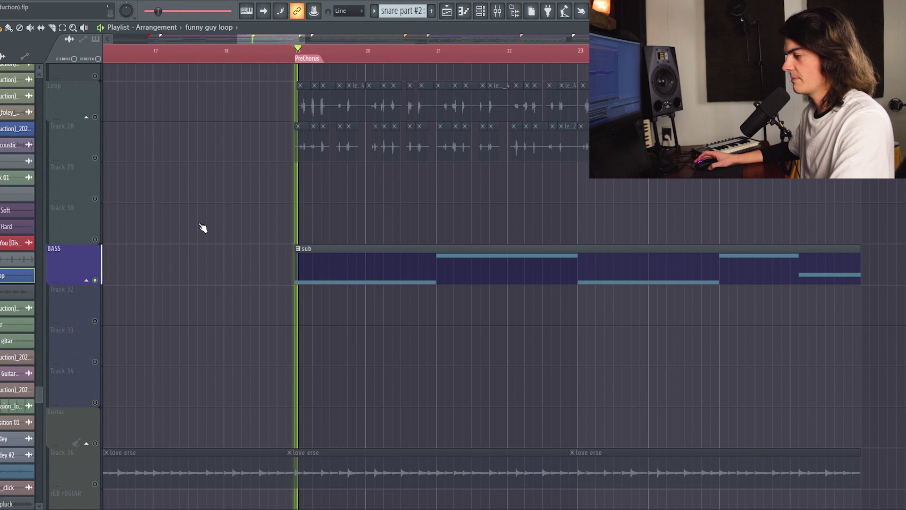
# - Solo the BASS track and listen to its sub pattern from the PreChorus marker
pyautogui.scroll(2, 203, 225)
pyautogui.scroll(1, 203, 226)
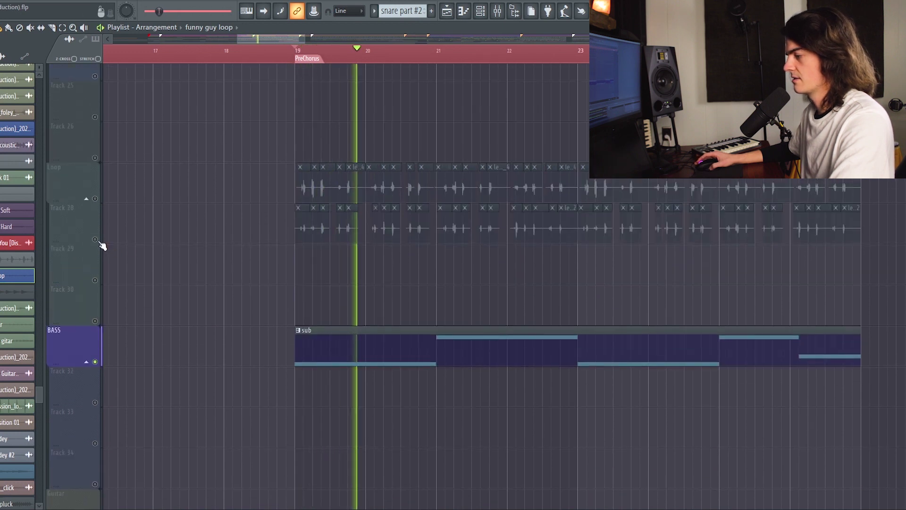
pyautogui.press('space')
# - Solo the Loop track and Track 28 together
pyautogui.rightClick(91, 204)
pyautogui.rightClick(95, 199)
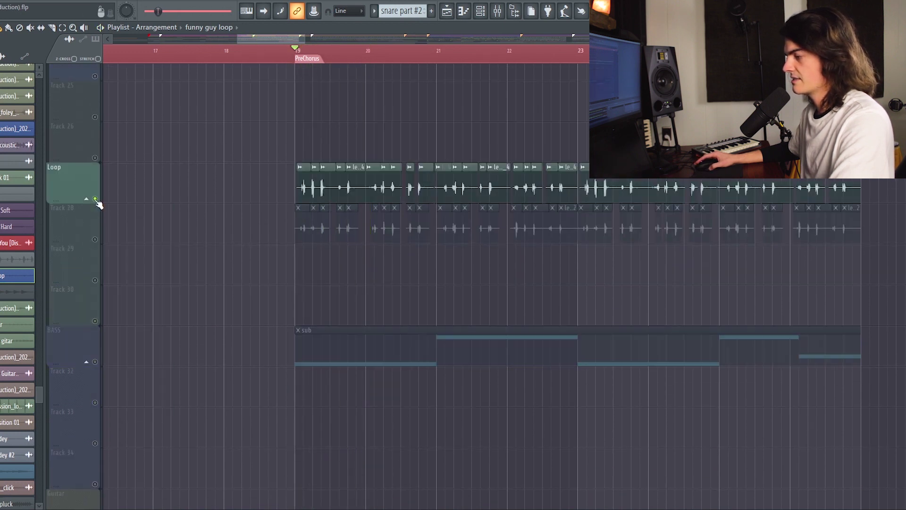
pyautogui.rightClick(95, 198)
pyautogui.rightClick(96, 238)
pyautogui.click(96, 198)
# - Play the two soloed loop tracks from the PreChorus marker and bring up the mixer to inspect the percussion channels
pyautogui.scroll(3, 295, 59)
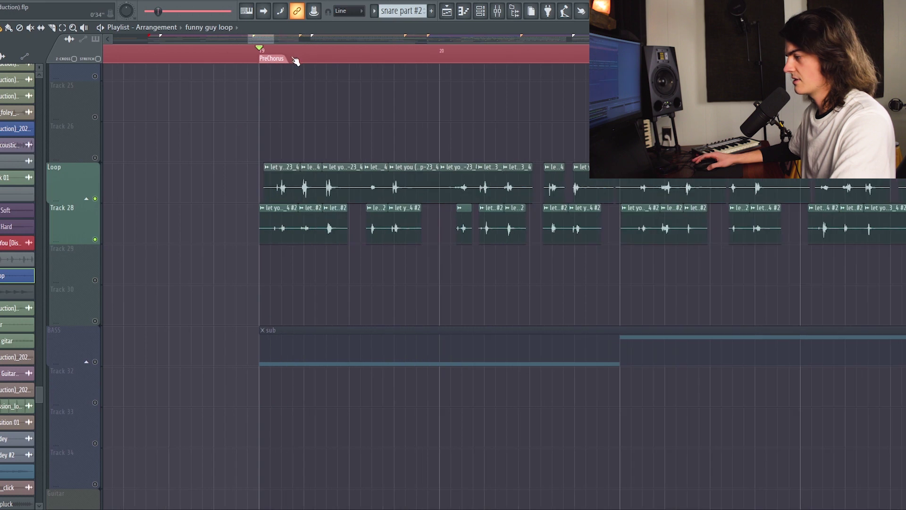
pyautogui.press('space')
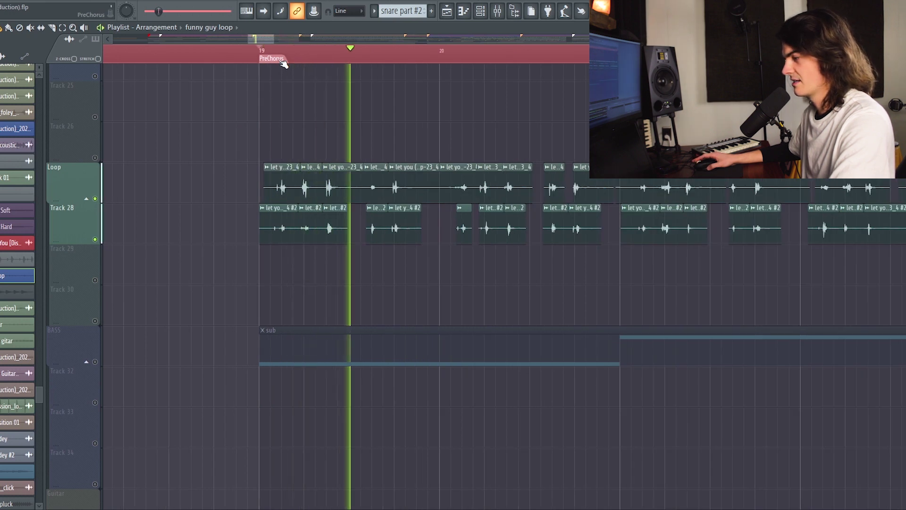
pyautogui.scroll(-5, 283, 62)
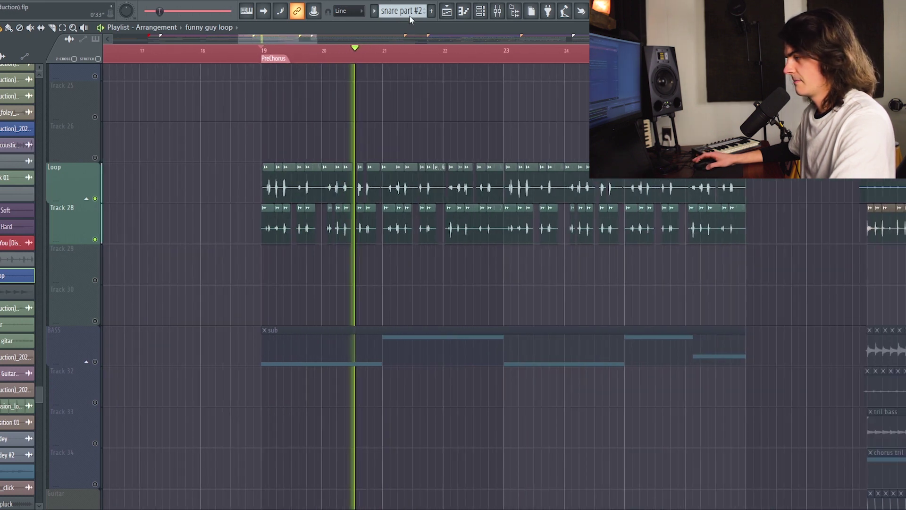
pyautogui.press('F9')
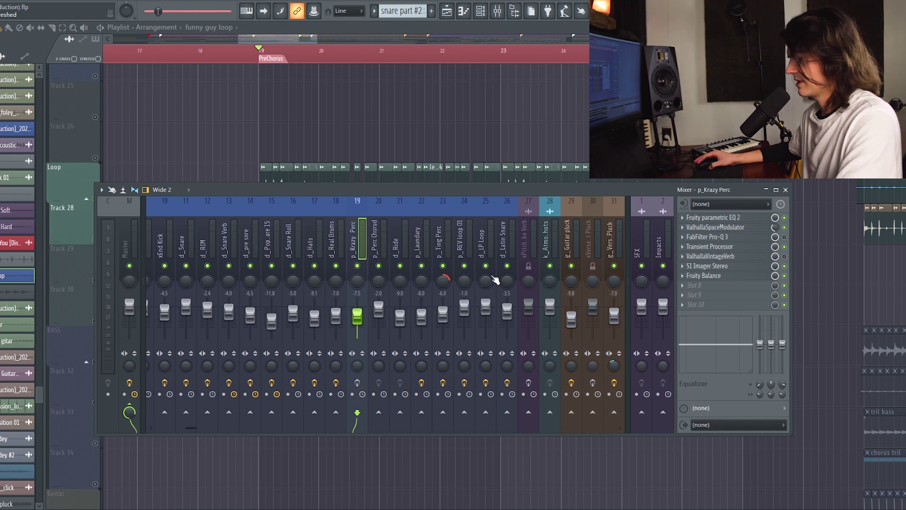
pyautogui.press('space')
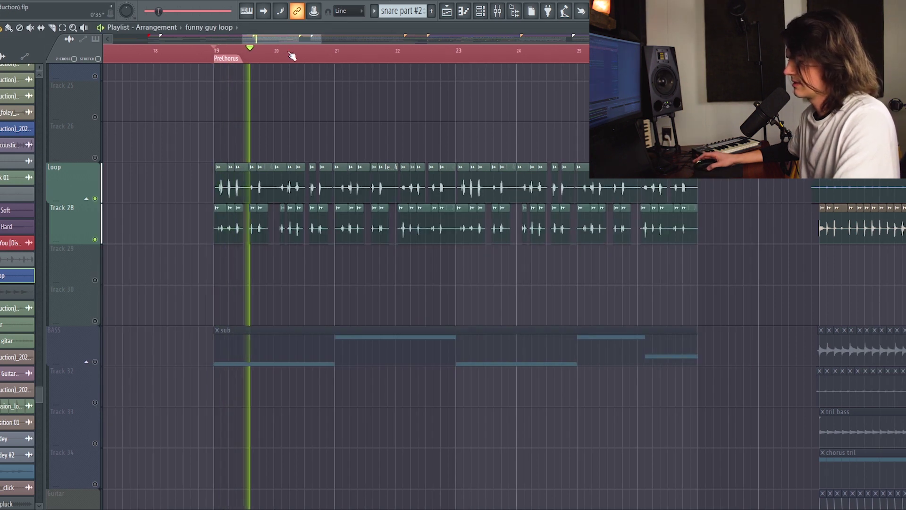
# - Solo Track 42 and play its clips from the PreChorus marker
pyautogui.scroll(2, 293, 55)
pyautogui.scroll(-4, 171, 245)
pyautogui.press('space')
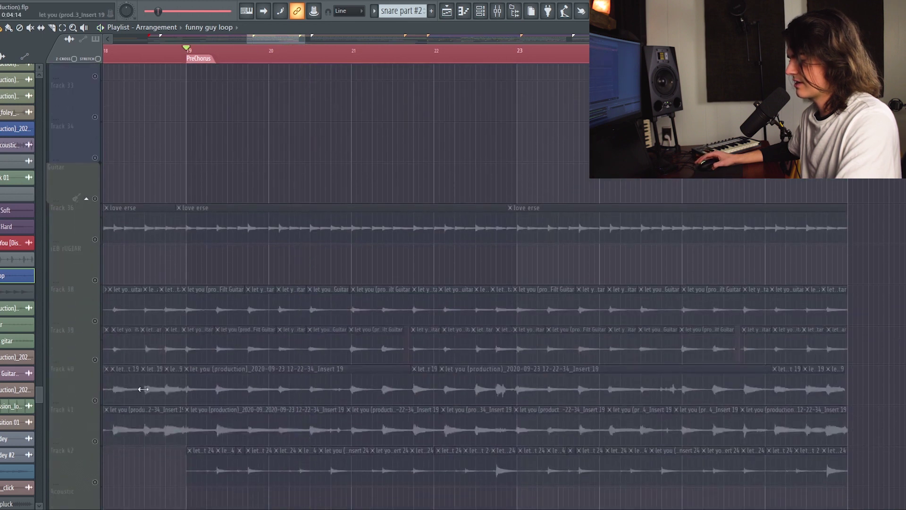
pyautogui.click(97, 484)
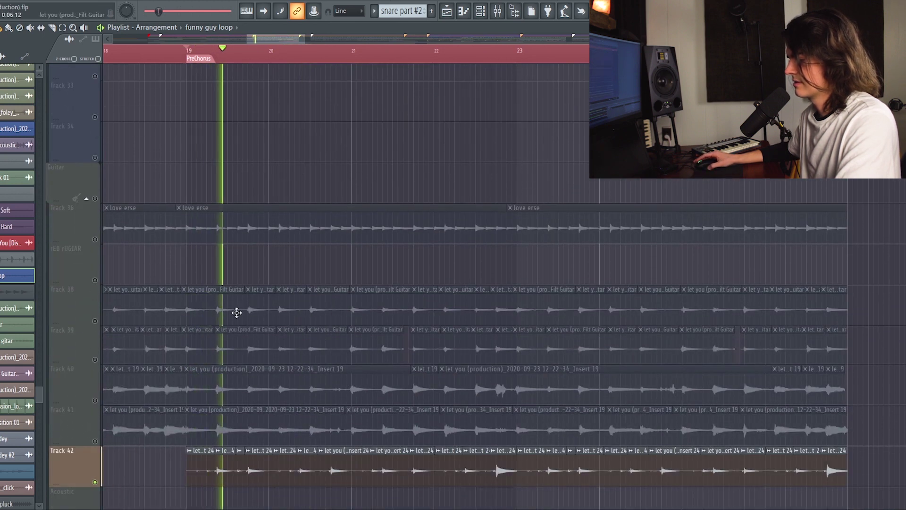
# - Solo the Drums track, listen to its pre kick clips and view the pattern's steps in the channel rack
pyautogui.scroll(-2, 341, 66)
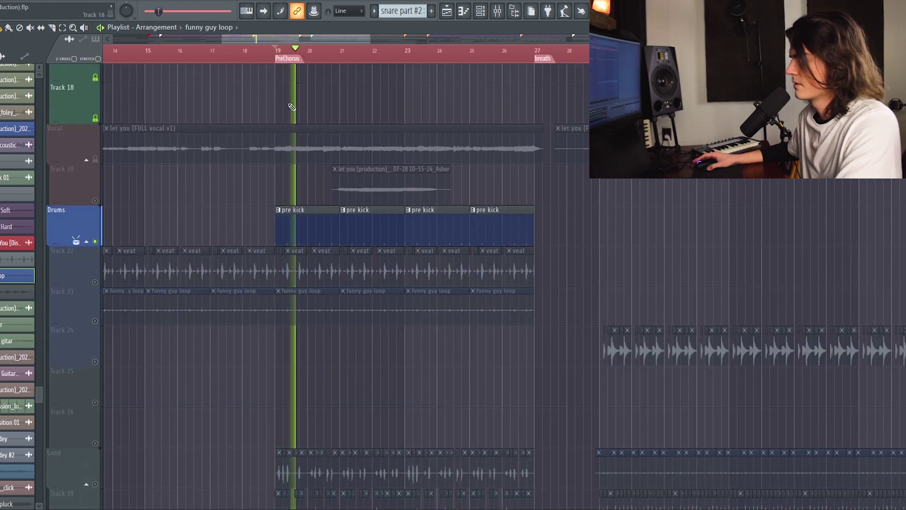
pyautogui.click(293, 218)
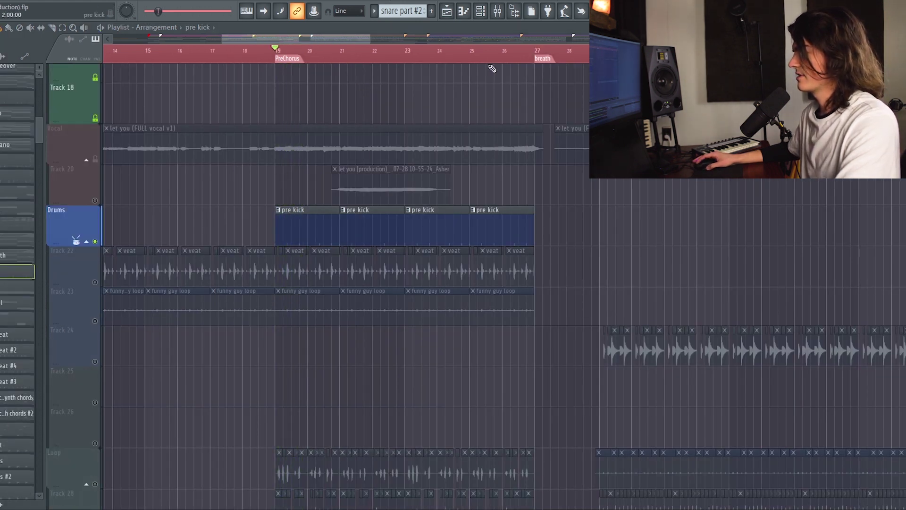
pyautogui.doubleClick(492, 227)
pyautogui.click(574, 148)
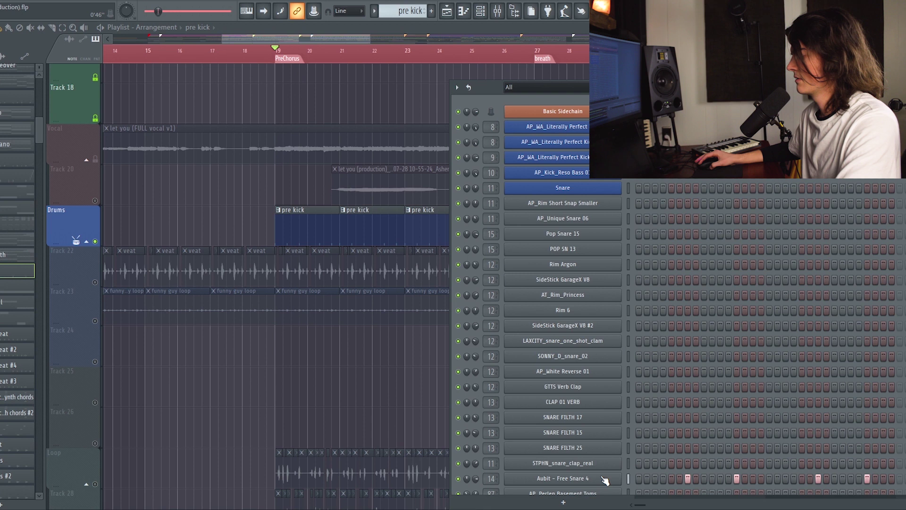
pyautogui.press('F6')
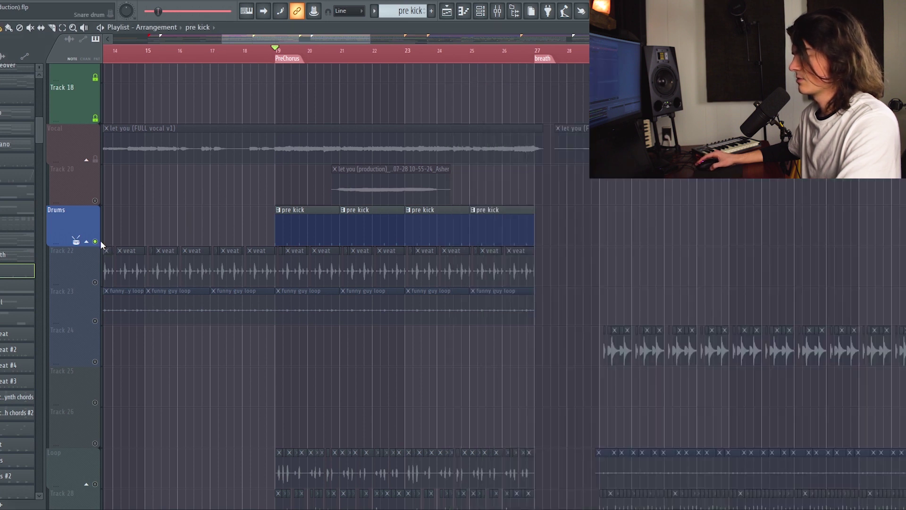
# - Unsolo the Drums track and play the full PreChorus mix, skipping ahead to bar 25 and stopping at the breath marker
pyautogui.keyDown('ctrl'); pyautogui.click(95, 241); pyautogui.keyUp('ctrl')
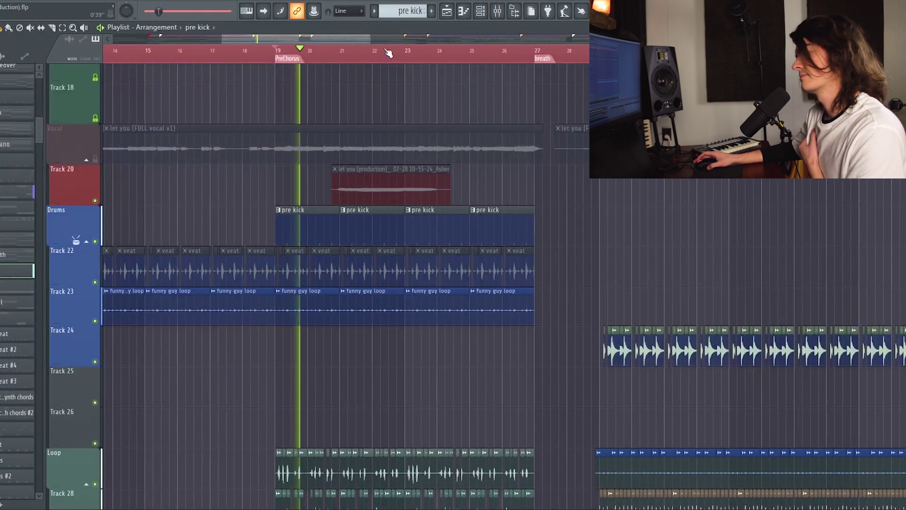
pyautogui.scroll(-1, 388, 52)
pyautogui.click(453, 62)
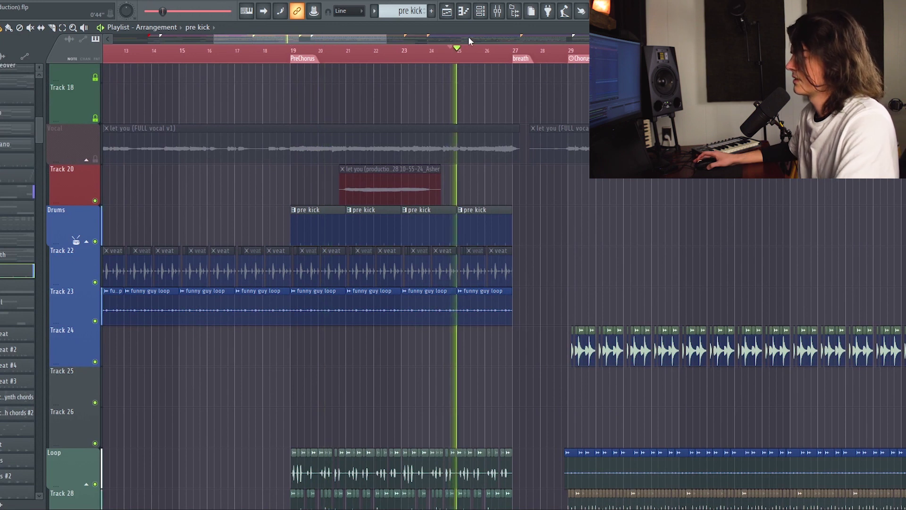
pyautogui.scroll(1, 481, 62)
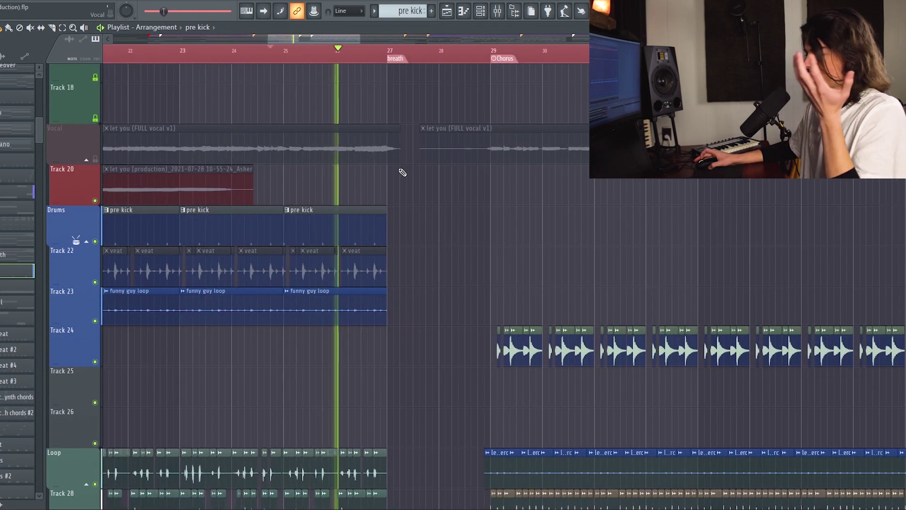
pyautogui.scroll(-11, 403, 163)
pyautogui.scroll(-8, 404, 166)
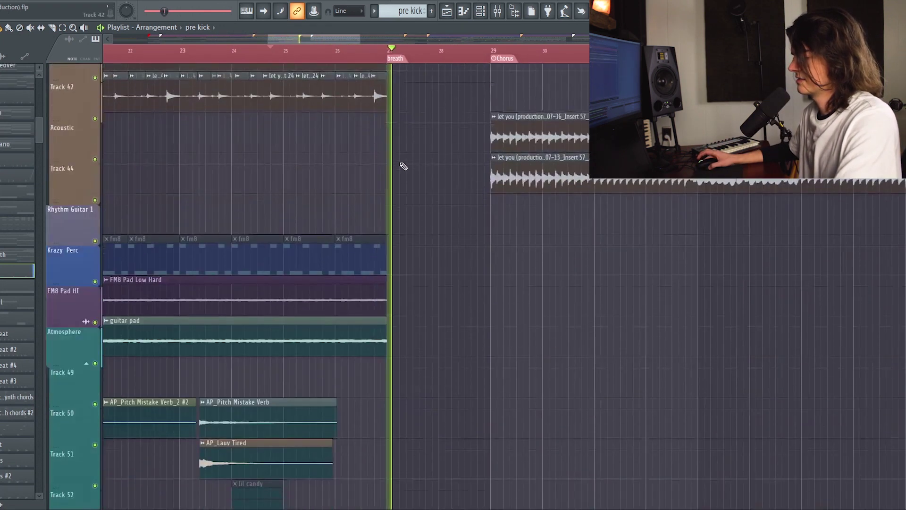
pyautogui.press('space')
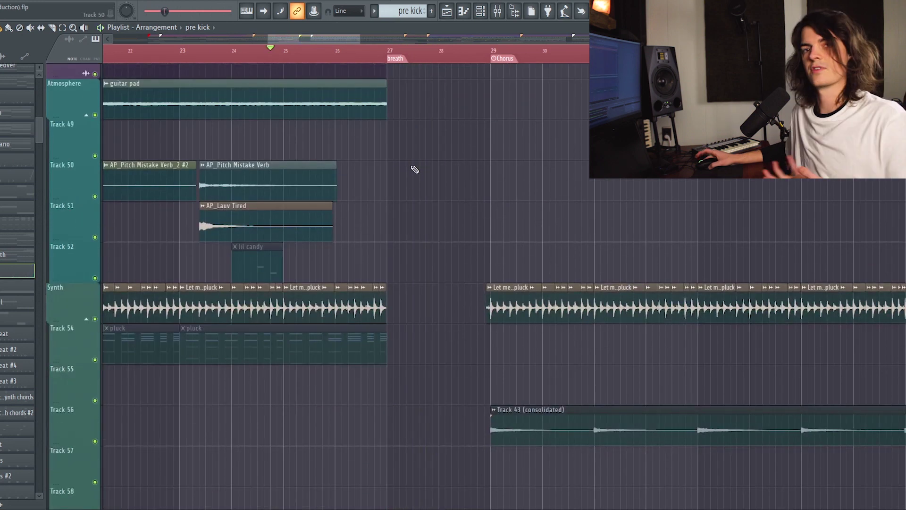
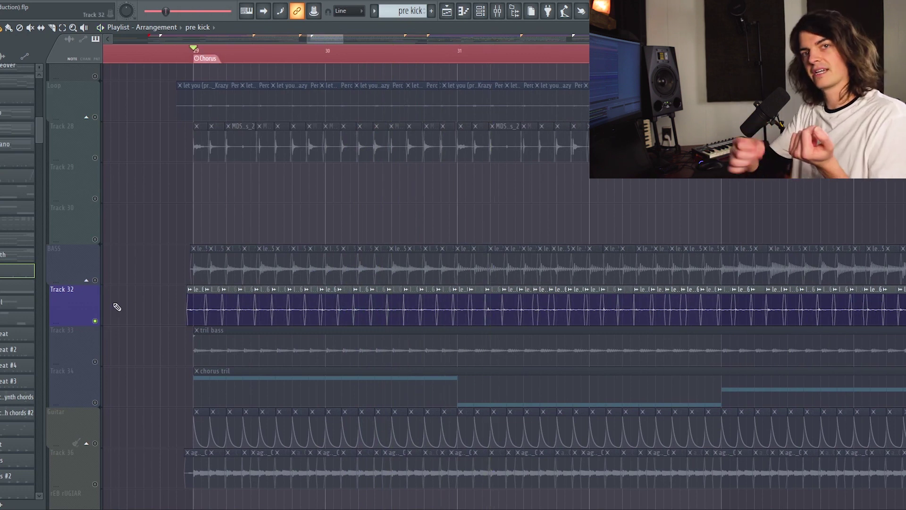
# - Bring up the mixer and examine the SerumFX and ValhallaSpaceModulator settings on the xBass Hi channel
pyautogui.press('F9')
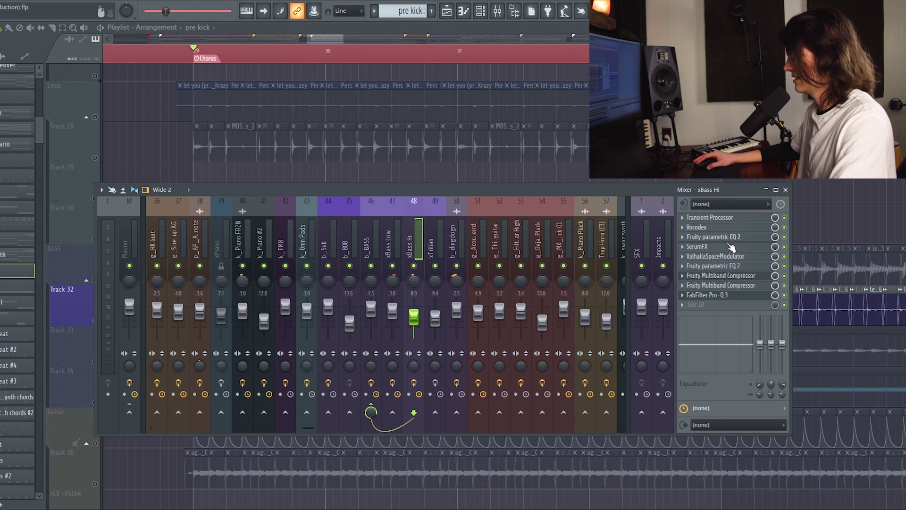
pyautogui.click(696, 246)
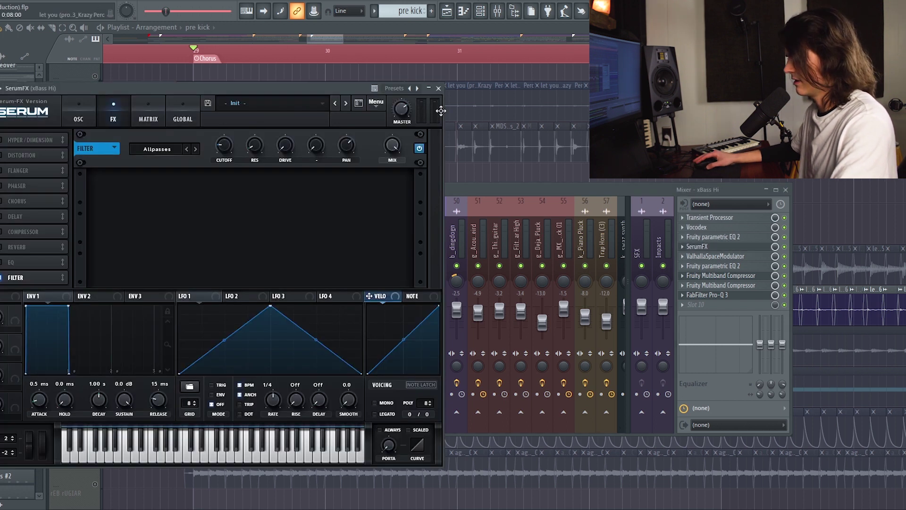
pyautogui.click(708, 246)
pyautogui.click(745, 257)
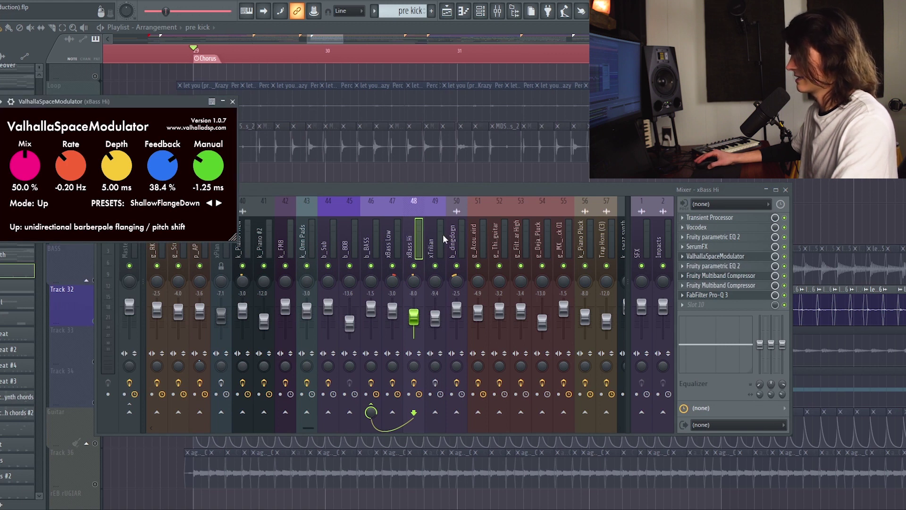
pyautogui.click(414, 236)
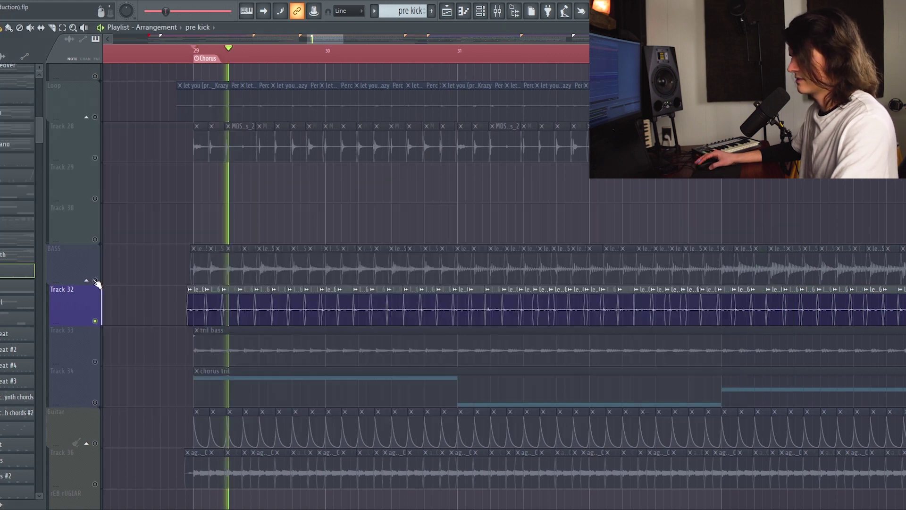
# - Unsolo Track 32 and solo Track 33 to hear its tril bass clip
pyautogui.press('space')
pyautogui.click(94, 281)
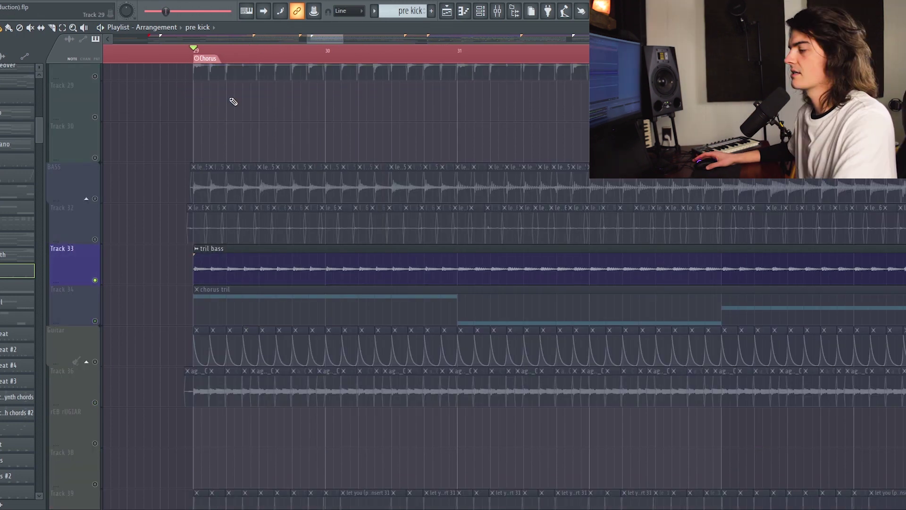
pyautogui.press('space')
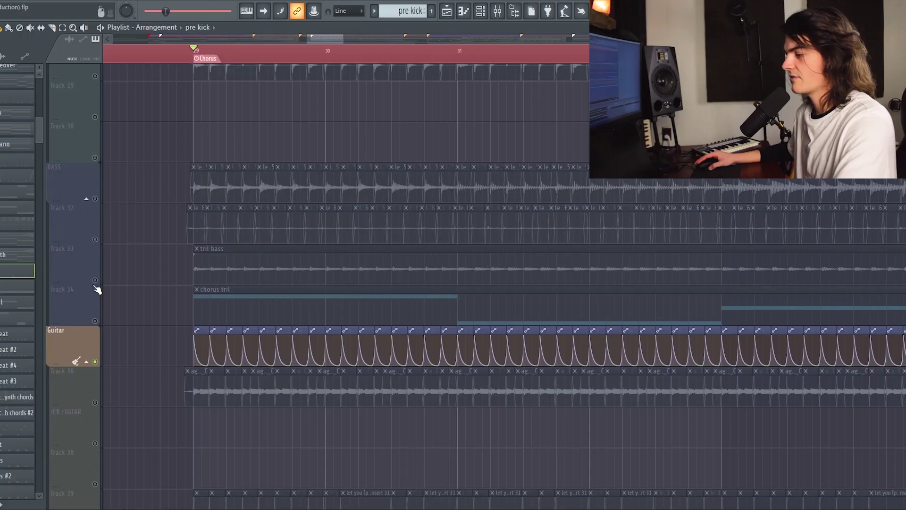
pyautogui.keyDown('ctrl'); pyautogui.click(95, 280); pyautogui.keyUp('ctrl')
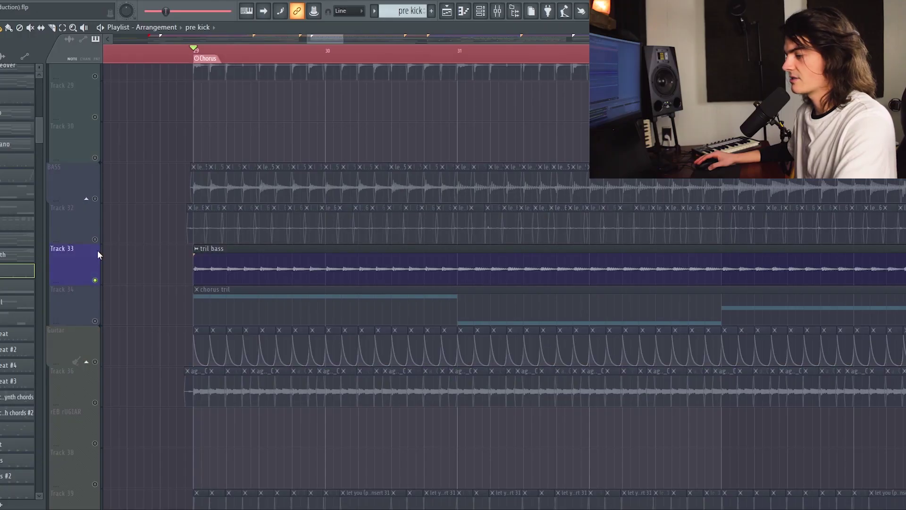
# - Add the BASS track and Track 32 to the solo and play the three bass layers from the Chorus marker
pyautogui.click(95, 239)
pyautogui.click(95, 198)
pyautogui.press('space')
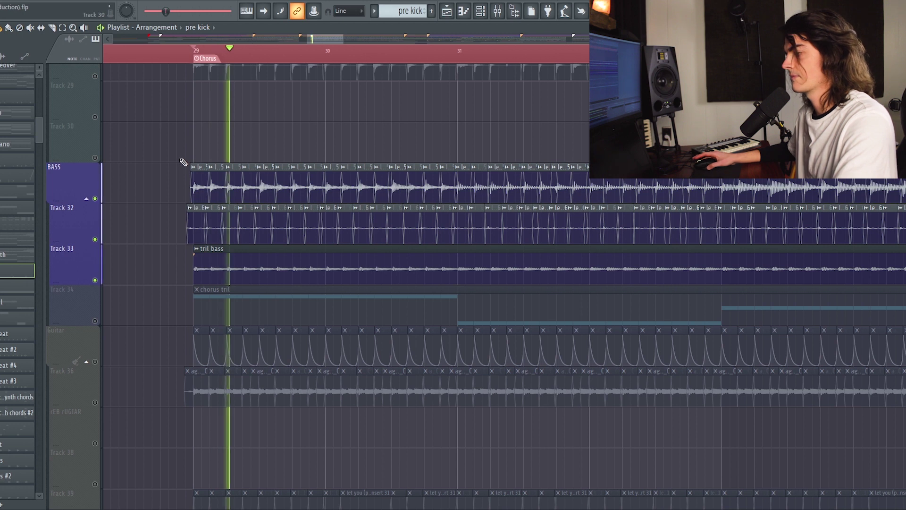
pyautogui.scroll(-2, 357, 51)
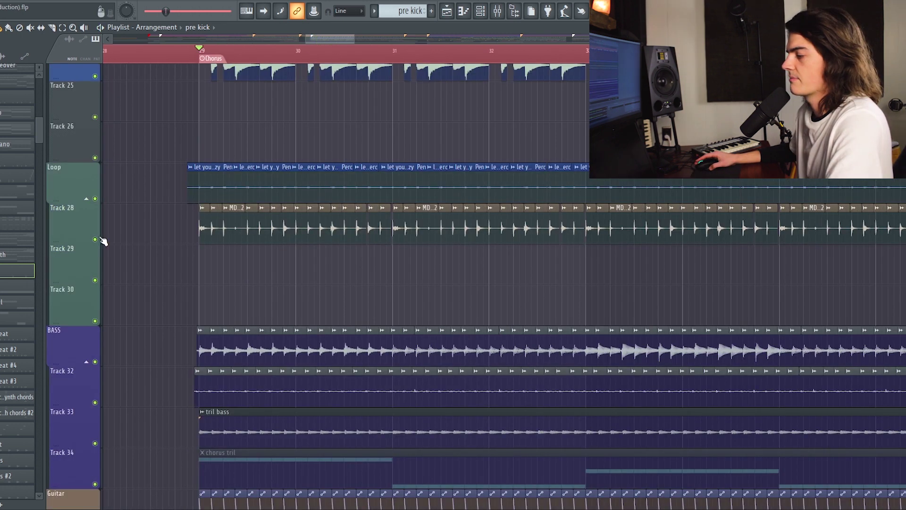
# - Solo Track 28, play its clips from the Chorus marker and bring up the mixer to inspect the percussion channels
pyautogui.keyDown('ctrl'); pyautogui.click(95, 239); pyautogui.keyUp('ctrl')
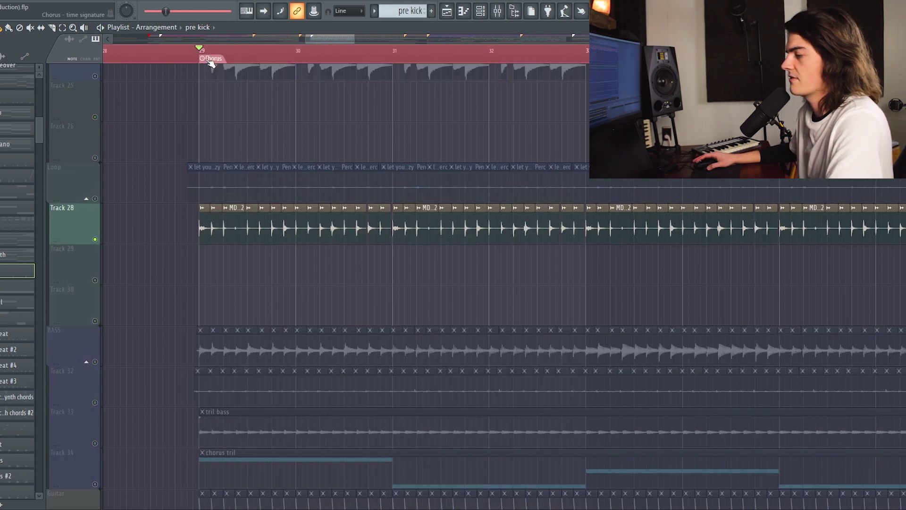
pyautogui.scroll(2, 286, 61)
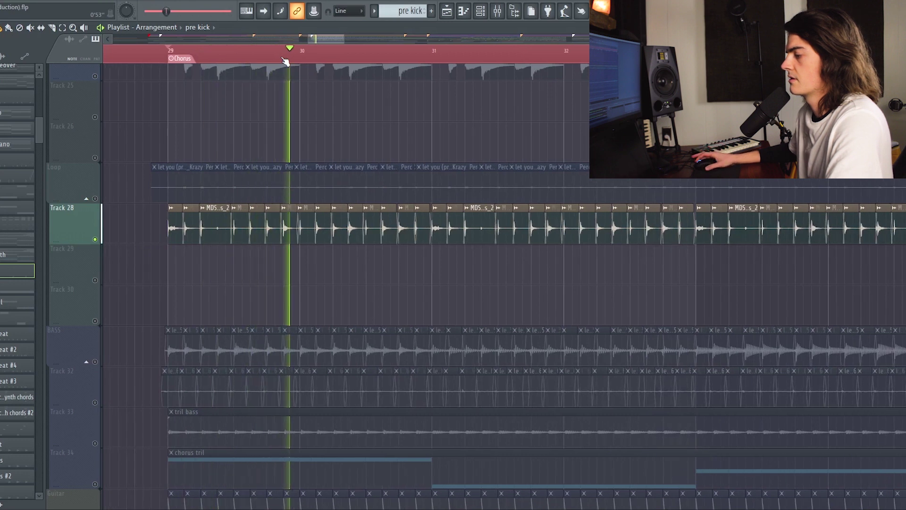
pyautogui.press('space')
pyautogui.press('F9')
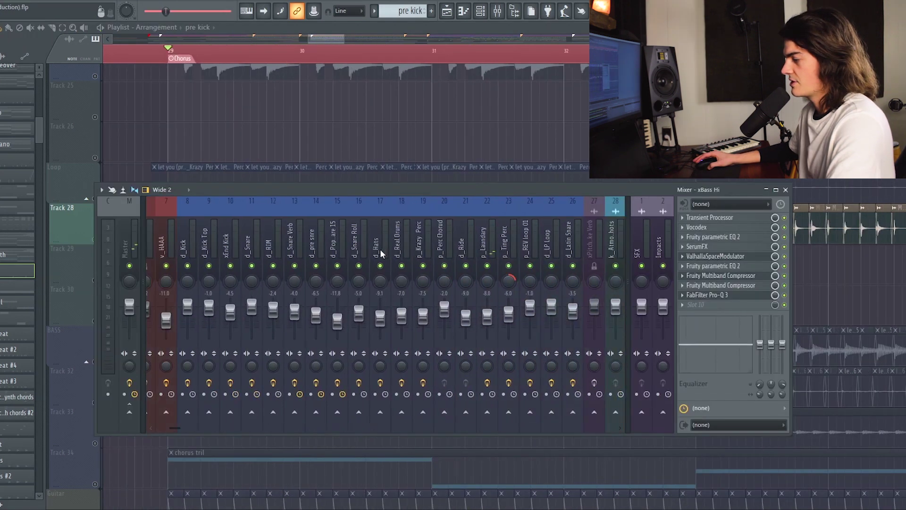
pyautogui.scroll(1, 380, 254)
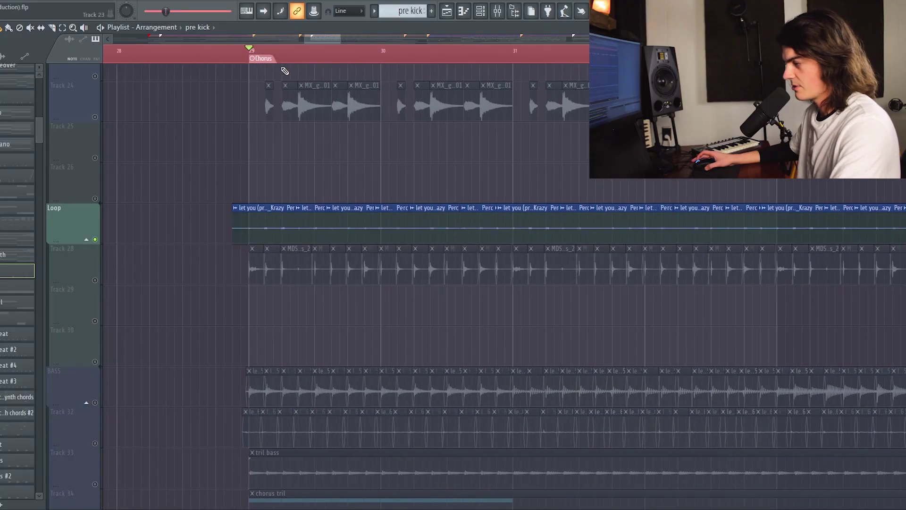
# - Listen to the Loop track in solo, and solo and play the guitar pluck clips on Track 24 from the Chorus marker
pyautogui.keyDown('ctrl'); pyautogui.scroll(2, 284, 73); pyautogui.keyUp('ctrl')
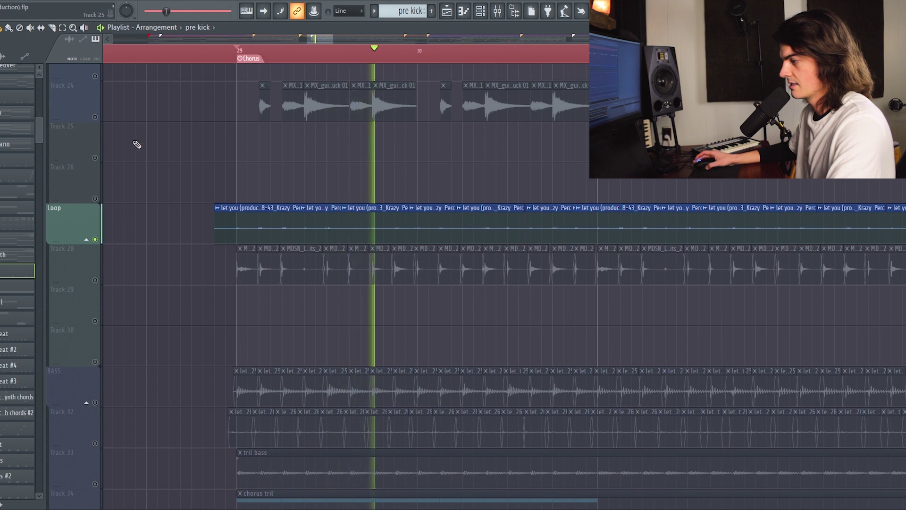
pyautogui.click(97, 119)
pyautogui.press('space')
pyautogui.keyDown('ctrl'); pyautogui.scroll(3, 305, 56); pyautogui.keyUp('ctrl')
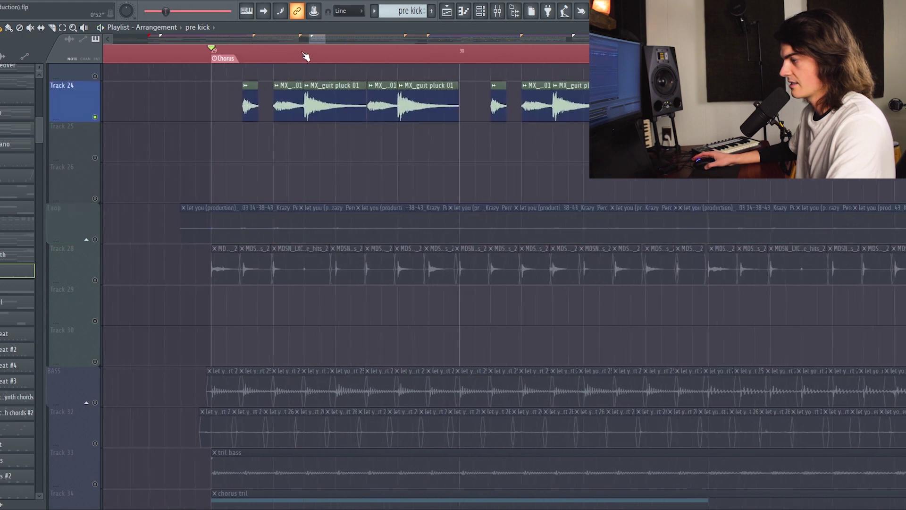
pyautogui.keyDown('ctrl'); pyautogui.scroll(-3, 308, 51); pyautogui.keyUp('ctrl')
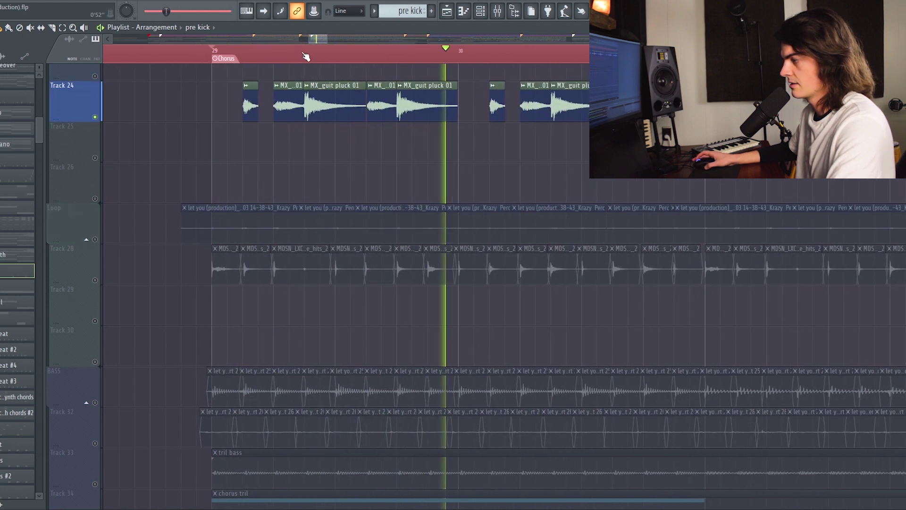
pyautogui.scroll(-2, 314, 40)
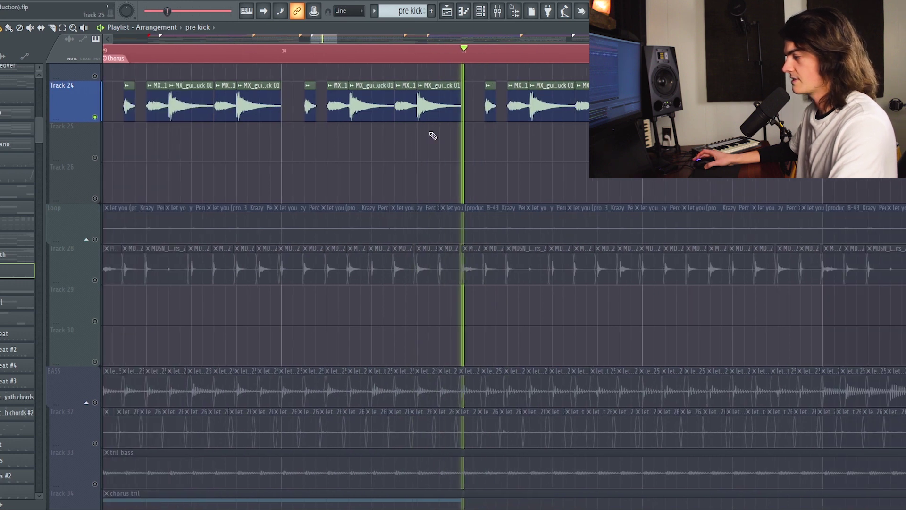
# - Solo Track 40 and play its ticsk clip from the Chorus marker
pyautogui.scroll(-2, 436, 61)
pyautogui.keyDown('ctrl'); pyautogui.scroll(-2, 295, 150); pyautogui.keyUp('ctrl')
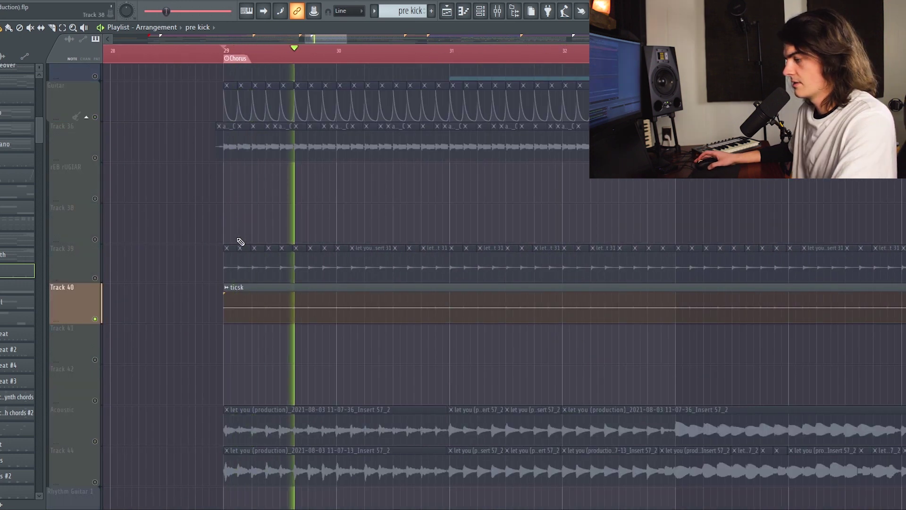
pyautogui.scroll(-2, 241, 242)
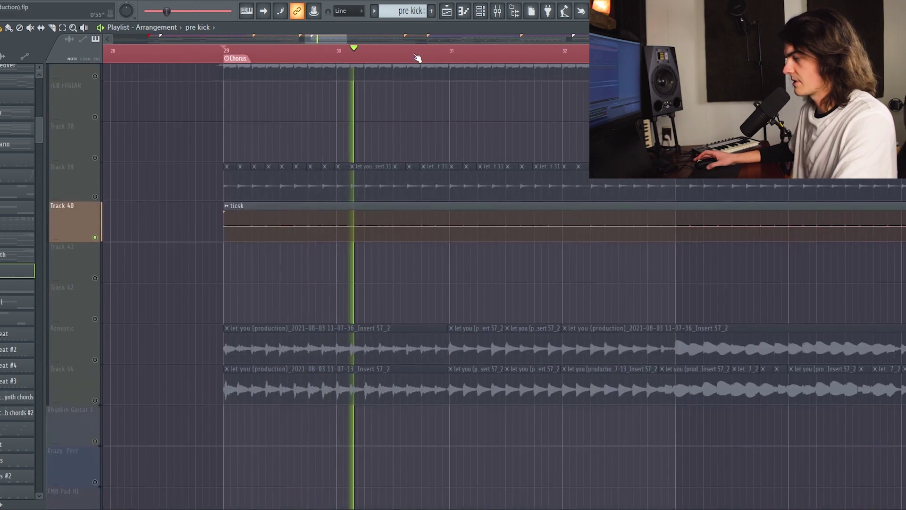
pyautogui.keyDown('ctrl'); pyautogui.scroll(1, 418, 55); pyautogui.keyUp('ctrl')
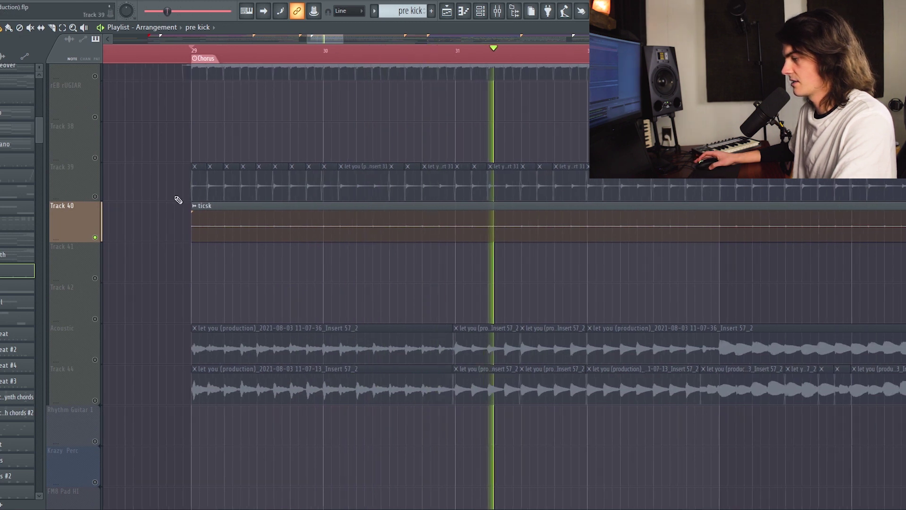
pyautogui.press('space')
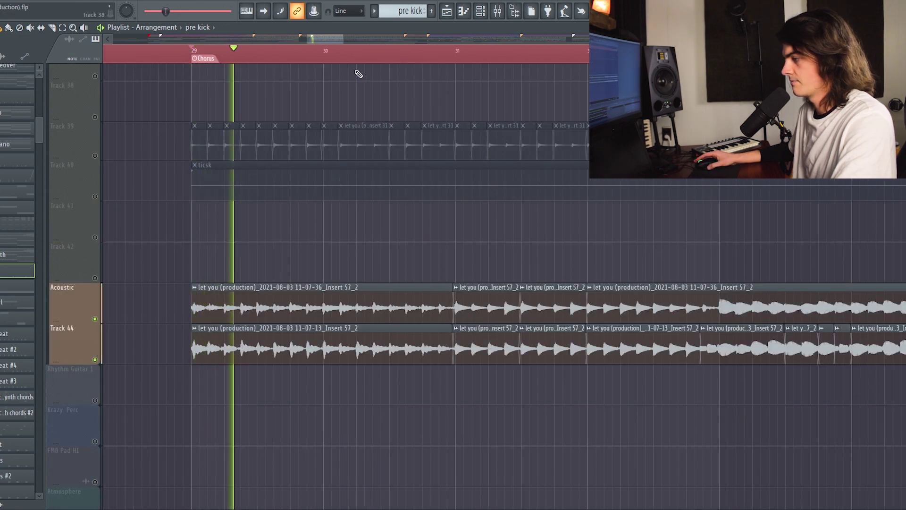
# - Play the Acoustic track and Track 44 in solo from the Chorus marker with the mixer up, and clear the solo
pyautogui.scroll(-2, 359, 54)
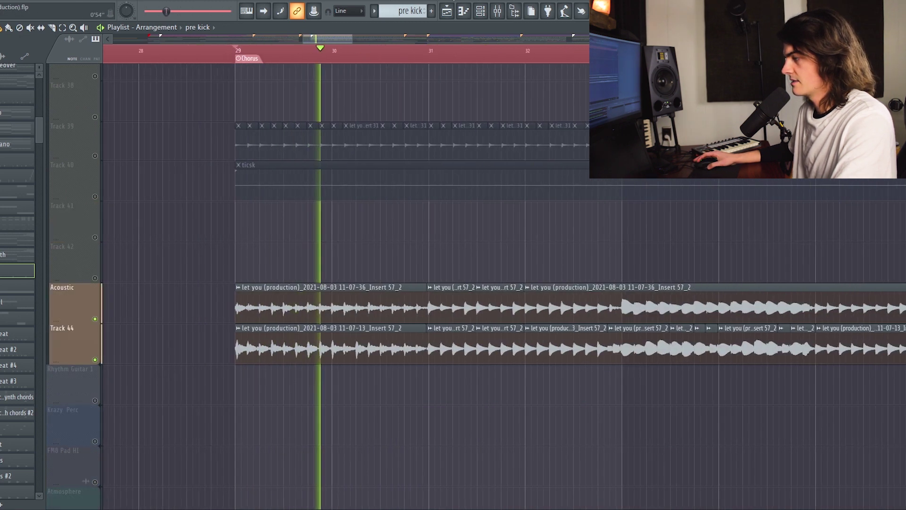
pyautogui.click(497, 11)
pyautogui.scroll(3, 405, 232)
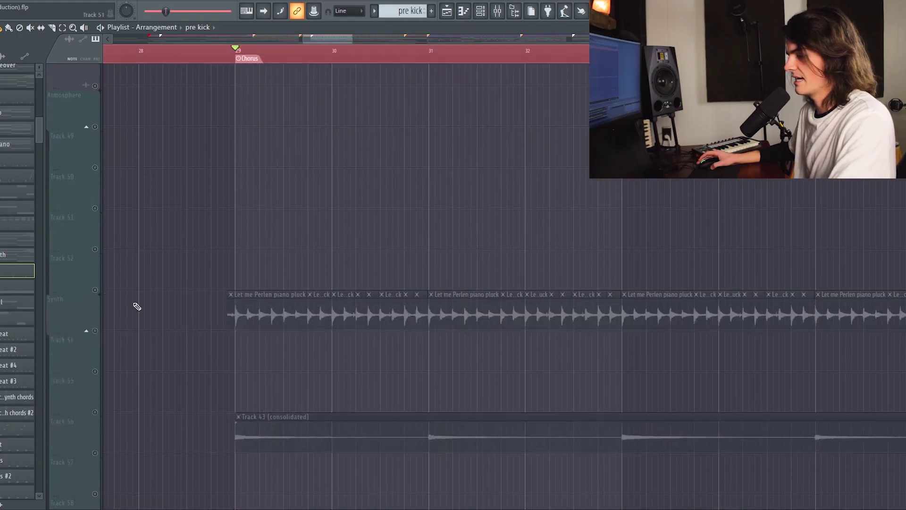
pyautogui.rightClick(97, 319)
pyautogui.rightClick(96, 319)
pyautogui.rightClick(97, 319)
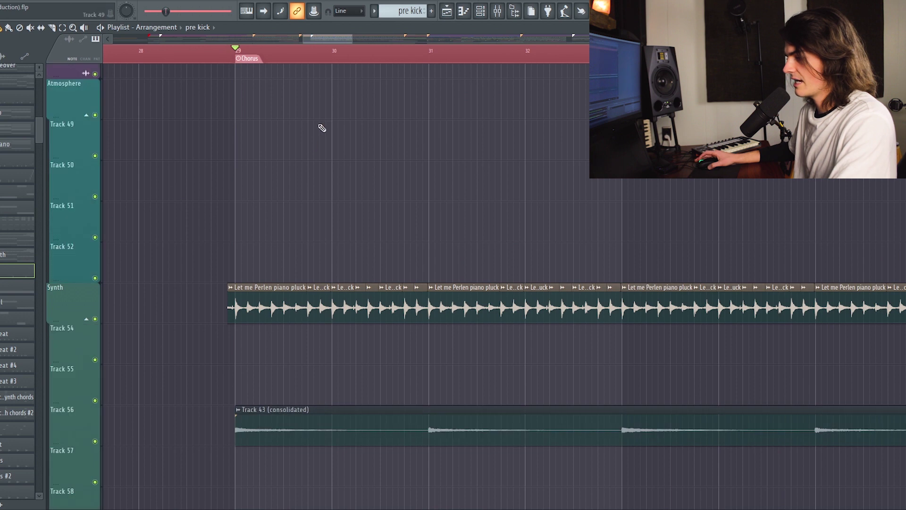
# - Solo the Synth track and play its piano pluck clips from the Chorus marker
pyautogui.scroll(-2, 312, 134)
pyautogui.rightClick(95, 238)
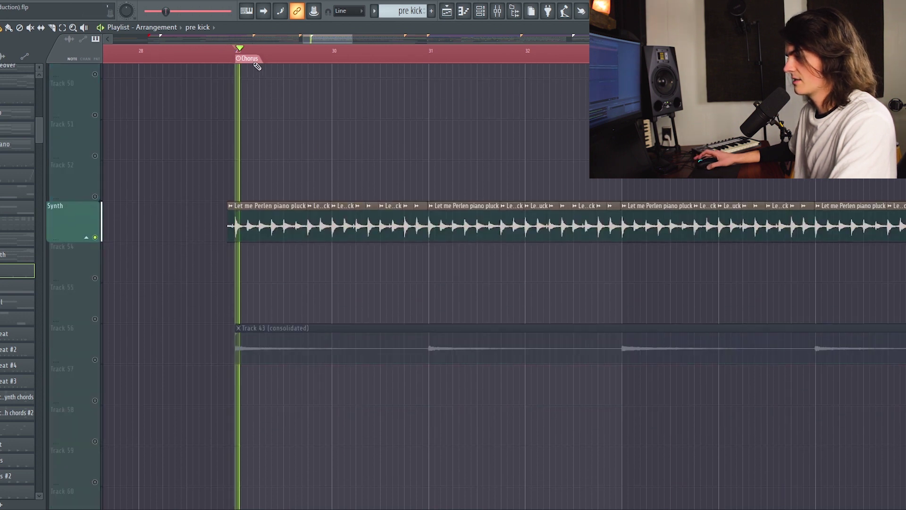
pyautogui.press('space')
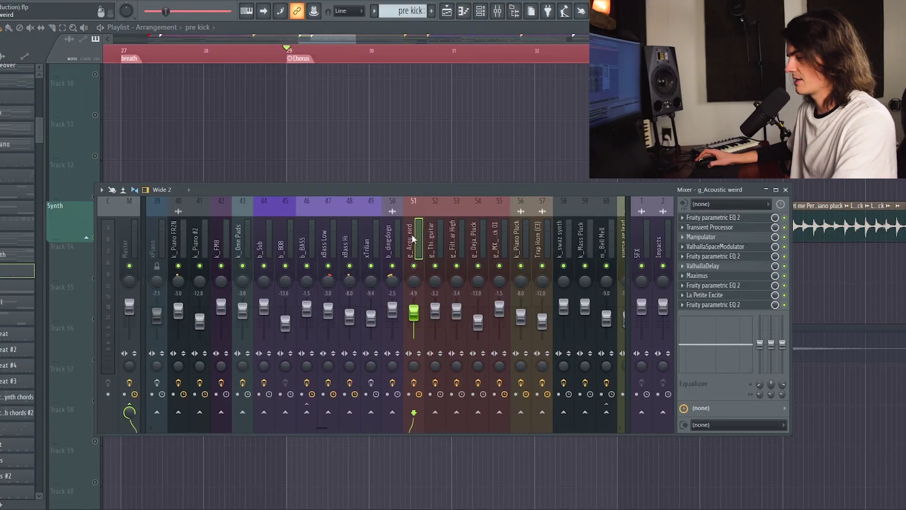
# - Examine the effects on the k_Piano Pluck mixer channel during playback and close the mixer
pyautogui.scroll(-5, 414, 239)
pyautogui.click(264, 383)
pyautogui.press('space')
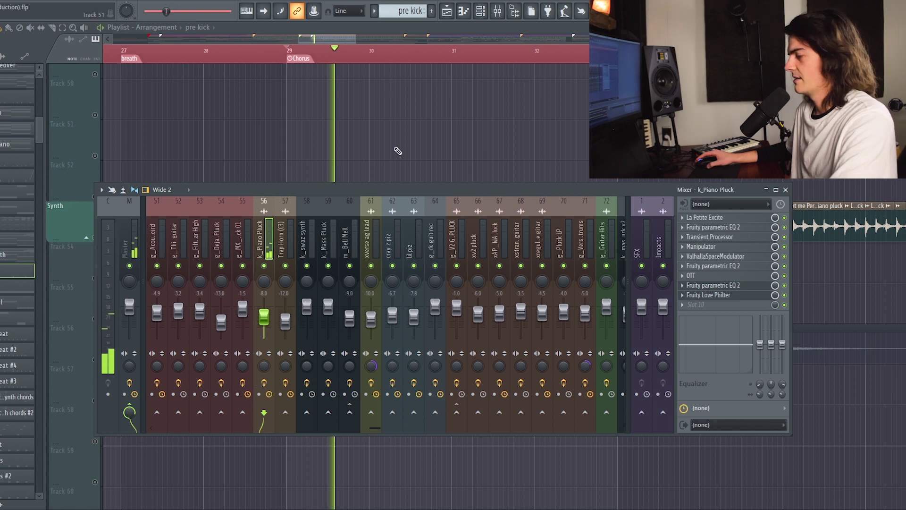
pyautogui.press('F9')
# - Play the soloed Synth clips in the Chorus and in the later section that follows the gap
pyautogui.scroll(-5, 361, 55)
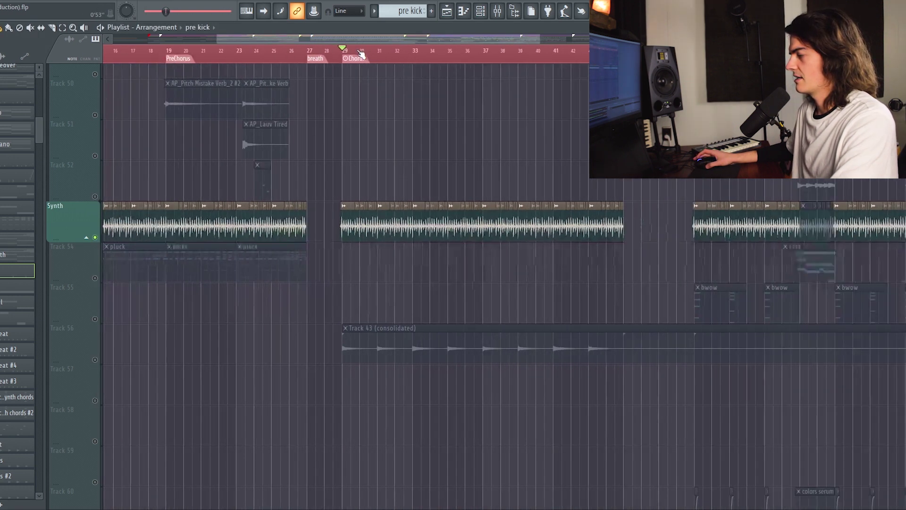
pyautogui.scroll(-2, 361, 55)
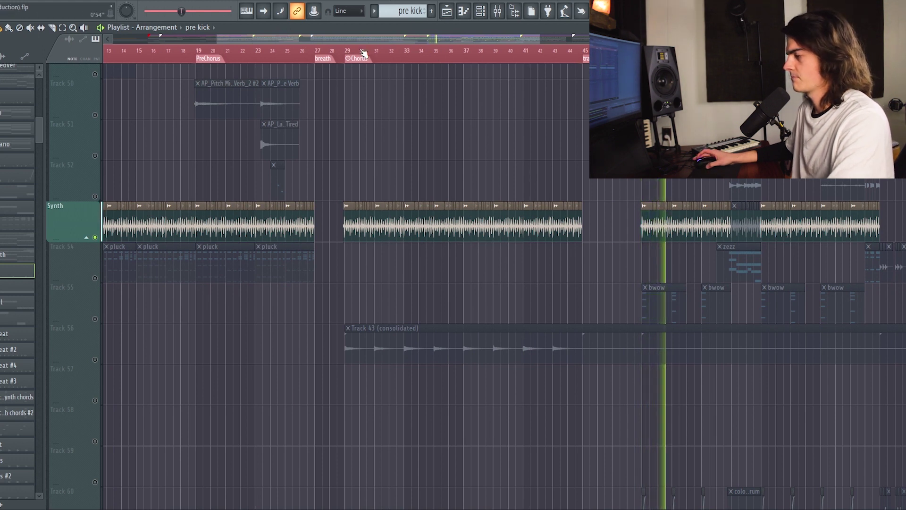
pyautogui.scroll(2, 364, 54)
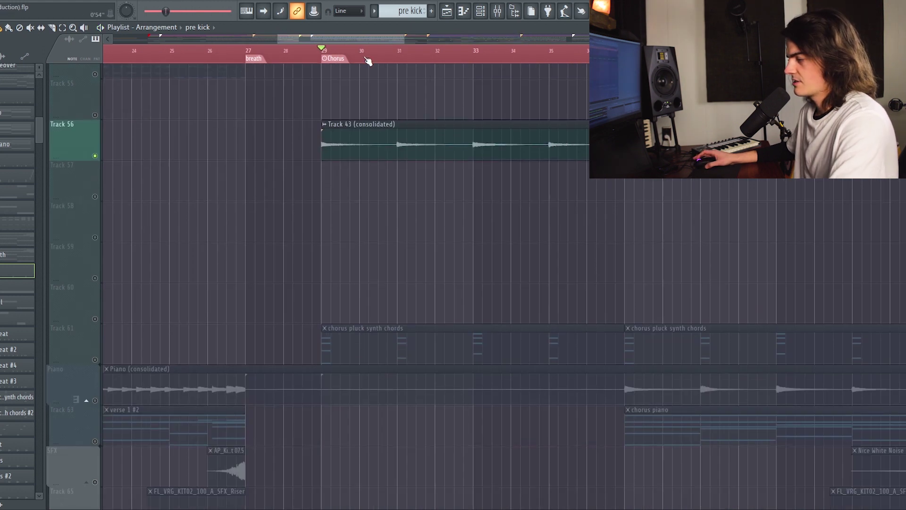
# - Solo Track 56 and play its Track 43 (consolidated) clip from the Chorus marker
pyautogui.scroll(3, 367, 60)
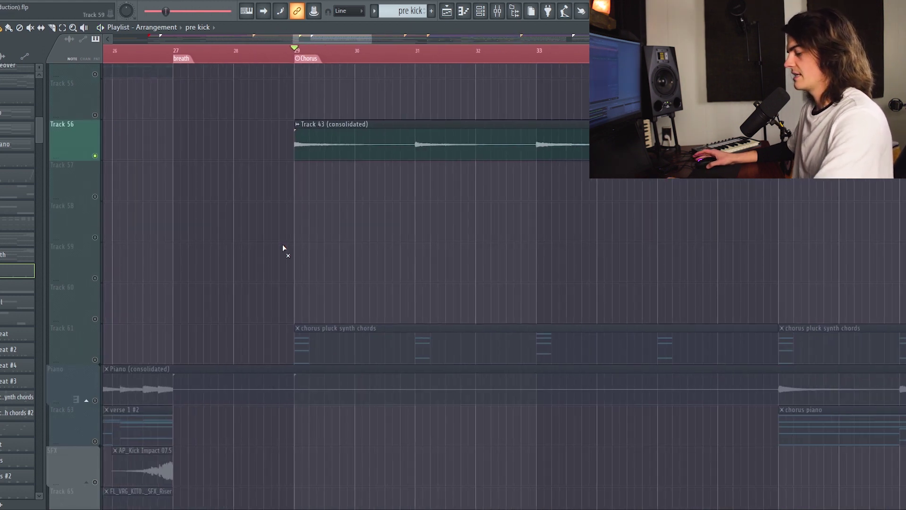
pyautogui.scroll(-2, 364, 61)
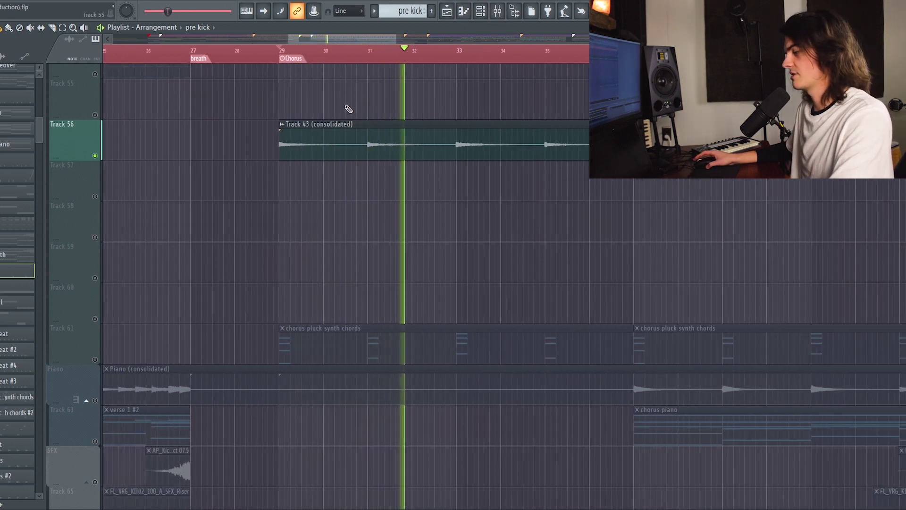
pyautogui.scroll(-2, 122, 275)
pyautogui.press('space')
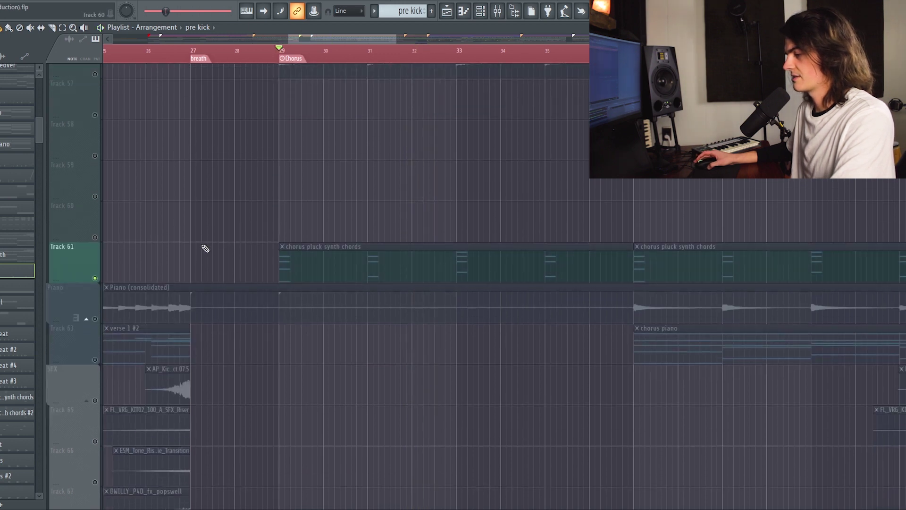
# - Look over the chorus pluck synth chords clips on the soloed Track 61 and unsolo the track
pyautogui.scroll(-9, 125, 251)
pyautogui.scroll(8, 307, 260)
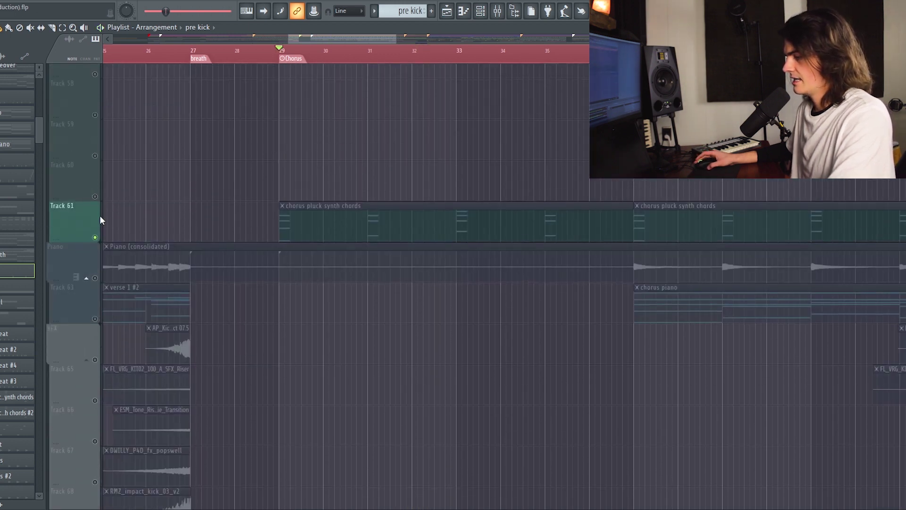
pyautogui.rightClick(96, 238)
# - Play the full mix from the Chorus marker and unmute the Vocal track
pyautogui.scroll(1, 381, 59)
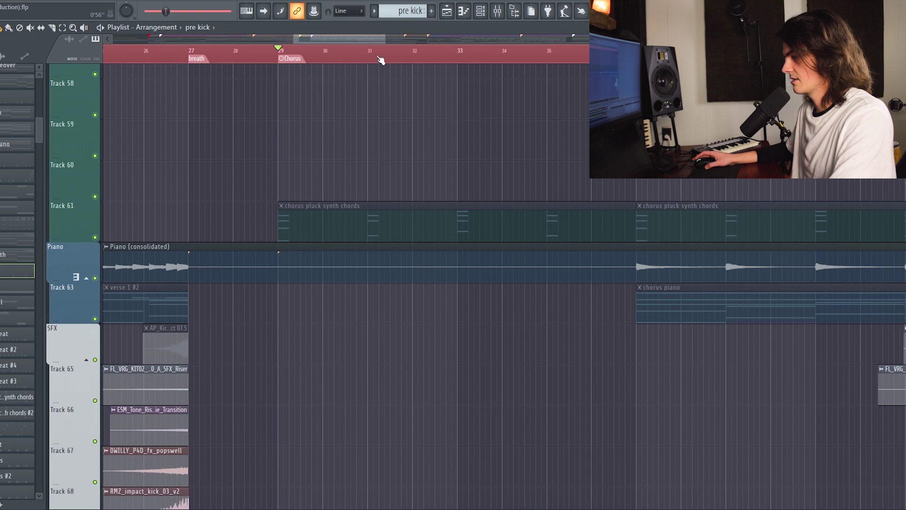
pyautogui.press('space')
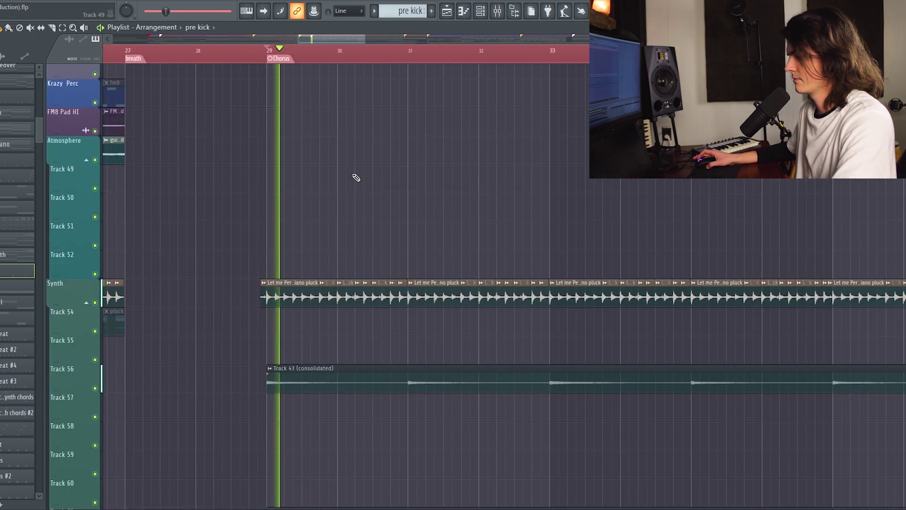
pyautogui.scroll(5, 356, 178)
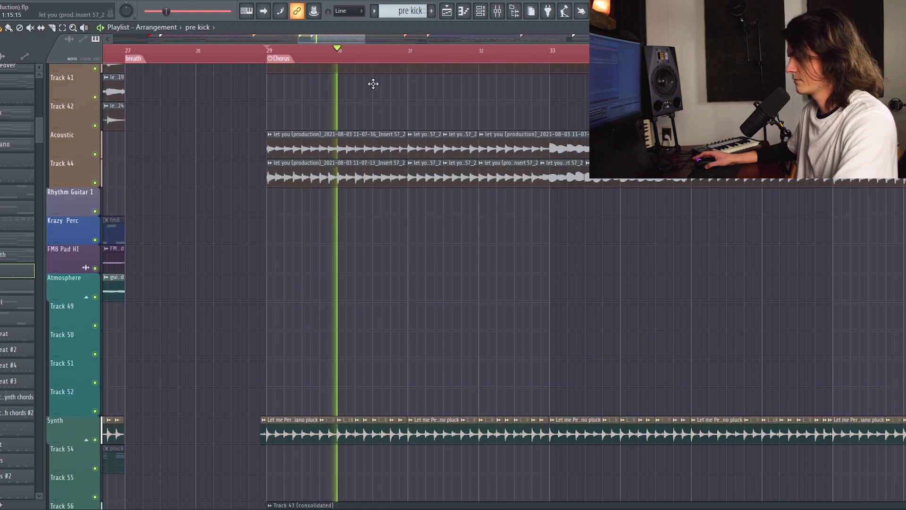
pyautogui.scroll(-4, 378, 54)
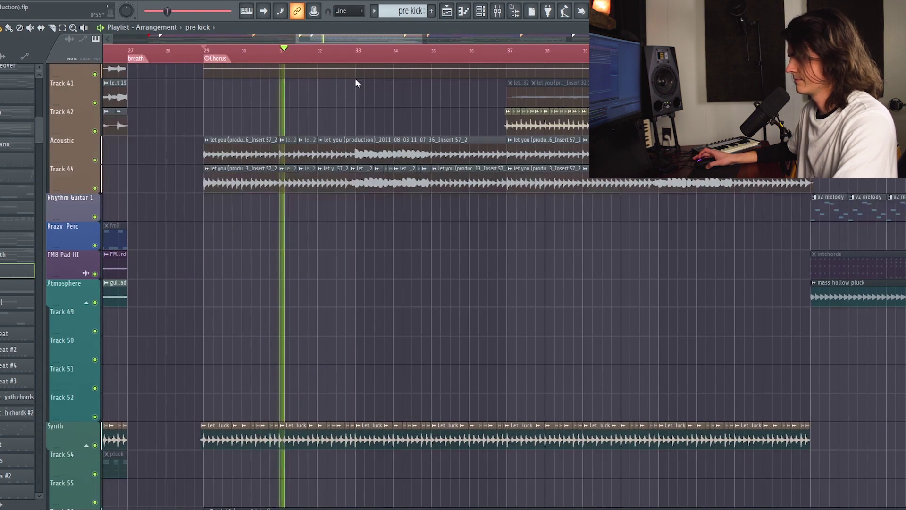
pyautogui.scroll(12, 283, 178)
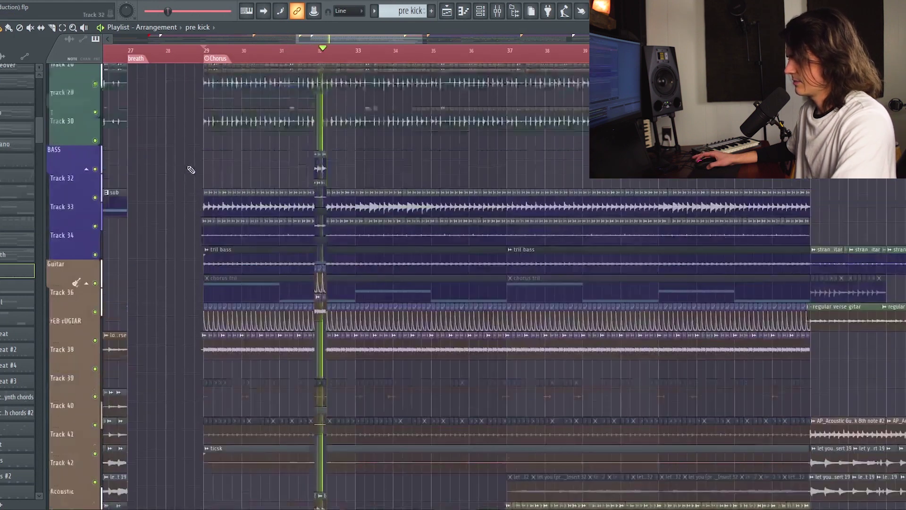
pyautogui.scroll(18, 194, 170)
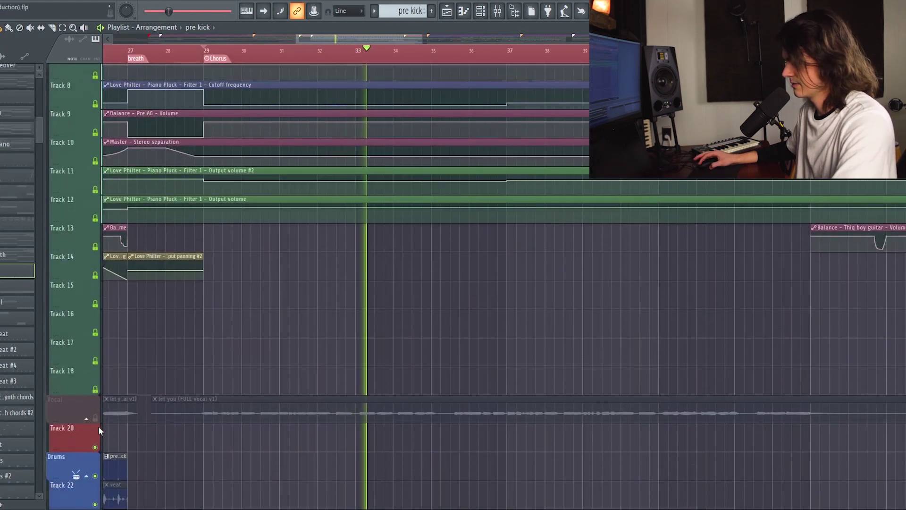
pyautogui.click(95, 418)
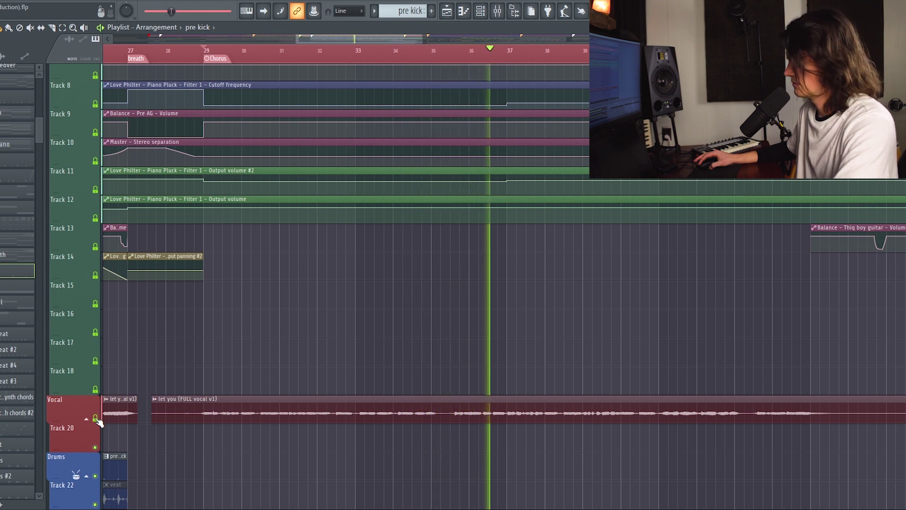
# - Solo the Guitar track with Track 36, and solo Track 42 to play its DejaVu pluck clips from bar 37
pyautogui.scroll(-10, 476, 162)
pyautogui.scroll(-5, 476, 162)
pyautogui.keyDown('ctrl'); pyautogui.click(95, 303); pyautogui.keyUp('ctrl')
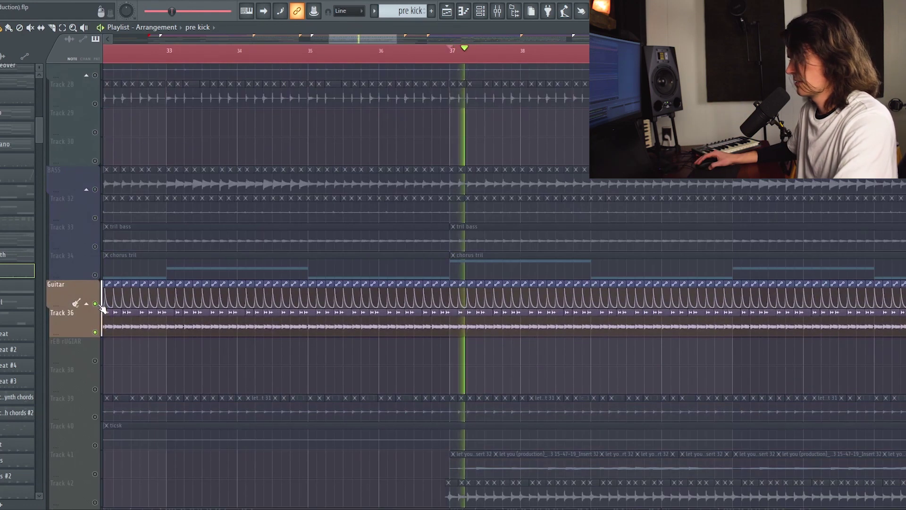
pyautogui.scroll(-2, 546, 60)
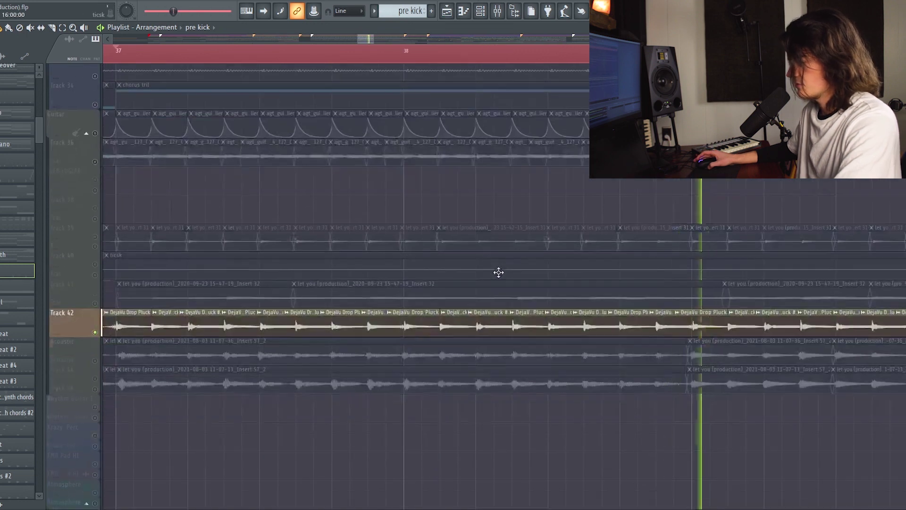
pyautogui.scroll(-4, 548, 52)
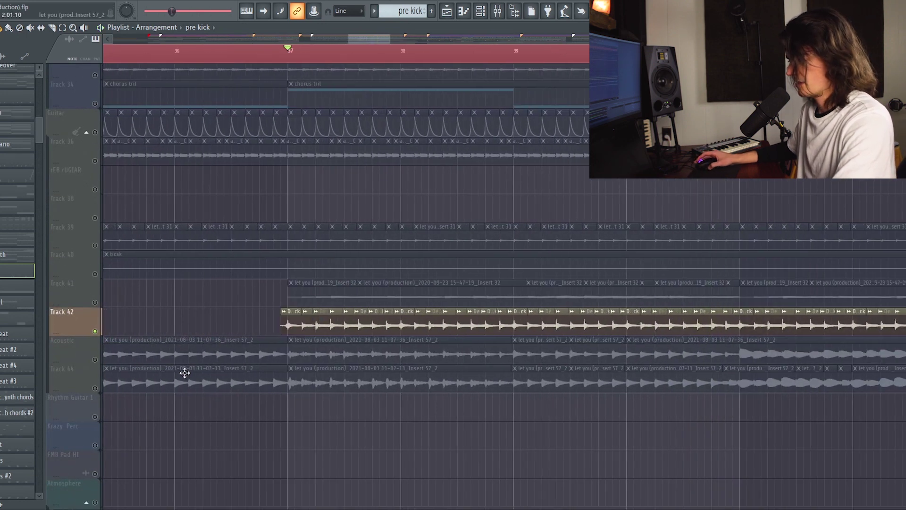
# - Solo the Piano track, play its consolidated clip in the second half of the Chorus, and unsolo it
pyautogui.scroll(-16, 184, 373)
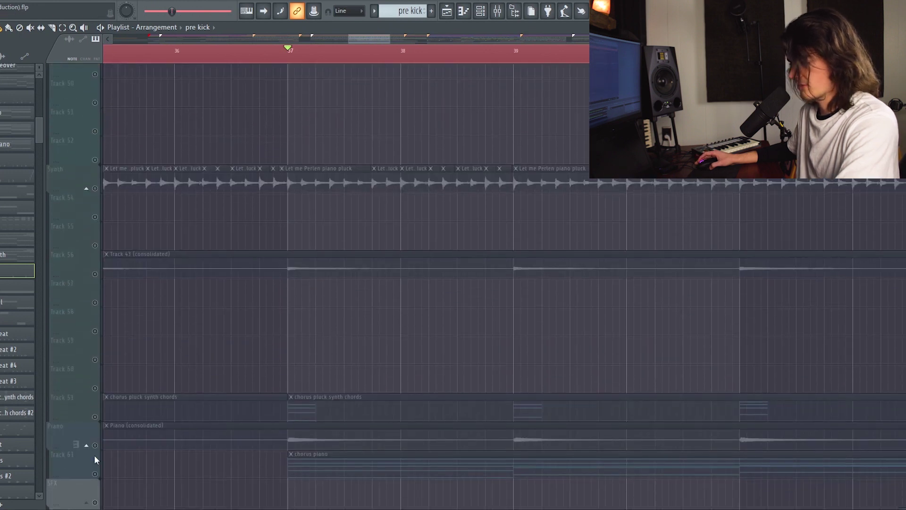
pyautogui.scroll(-2, 348, 50)
pyautogui.click(440, 54)
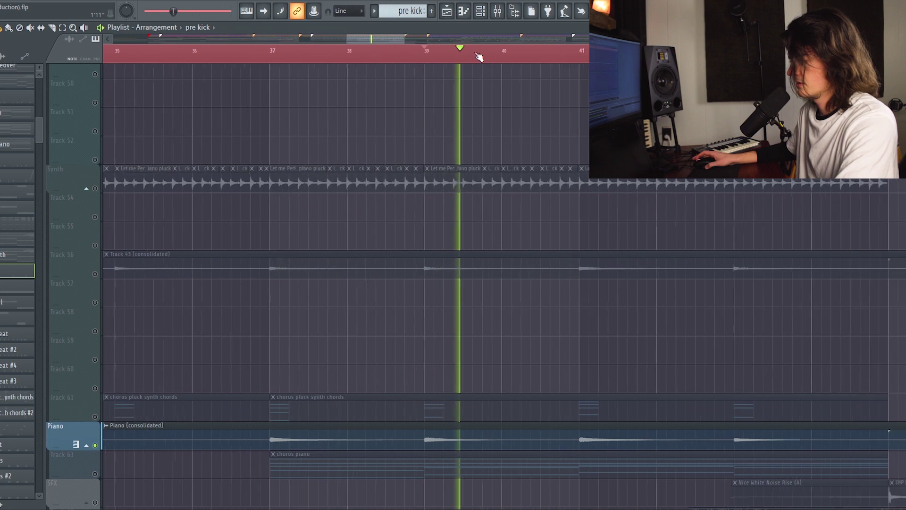
pyautogui.scroll(-2, 479, 55)
pyautogui.rightClick(96, 446)
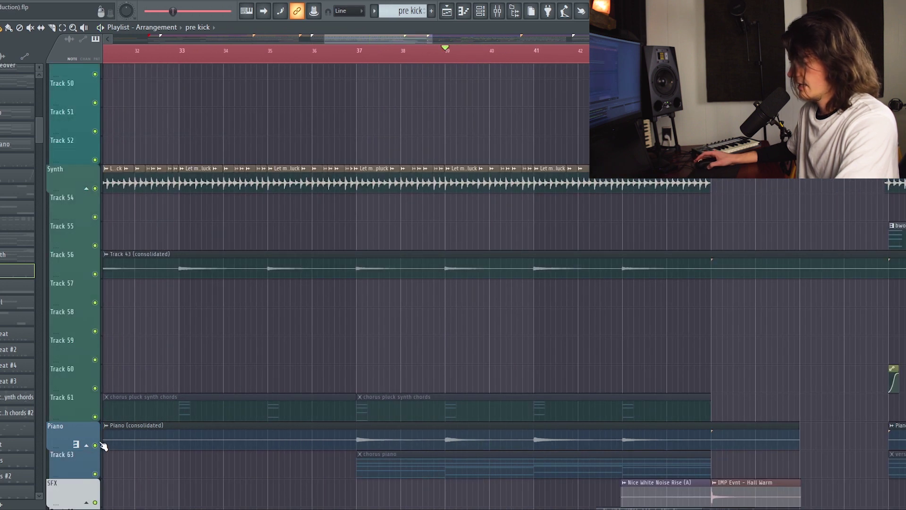
# - Play the full mix through the end of the Chorus into the transition section and stop playback
pyautogui.hscroll(3, 557, 59)
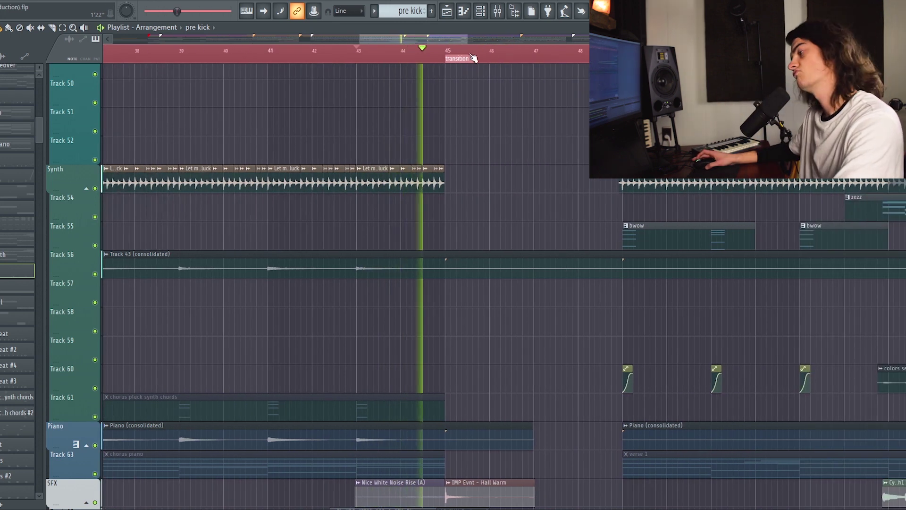
pyautogui.scroll(2, 491, 52)
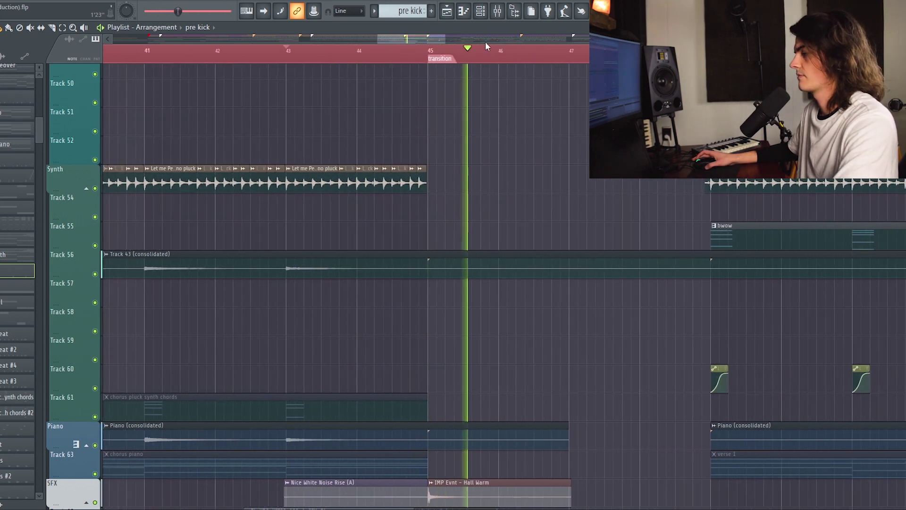
pyautogui.scroll(1, 487, 45)
pyautogui.scroll(-5, 286, 289)
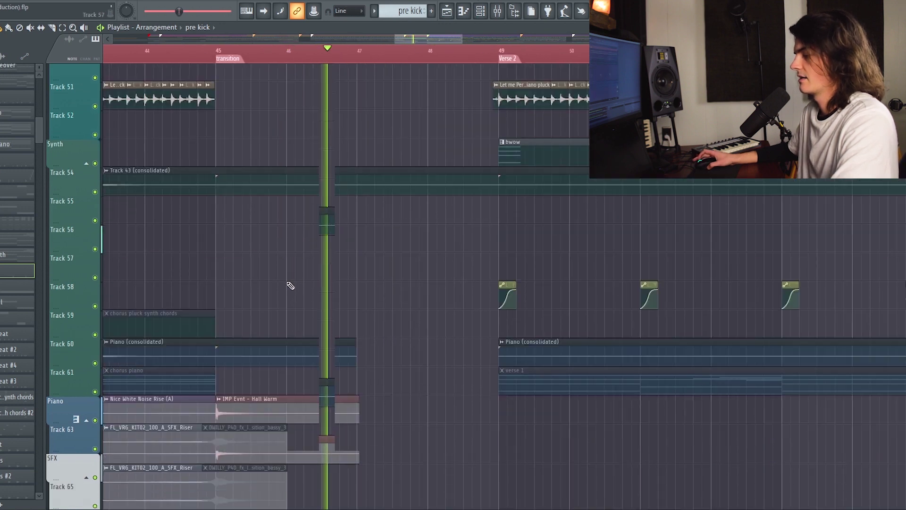
pyautogui.press('space')
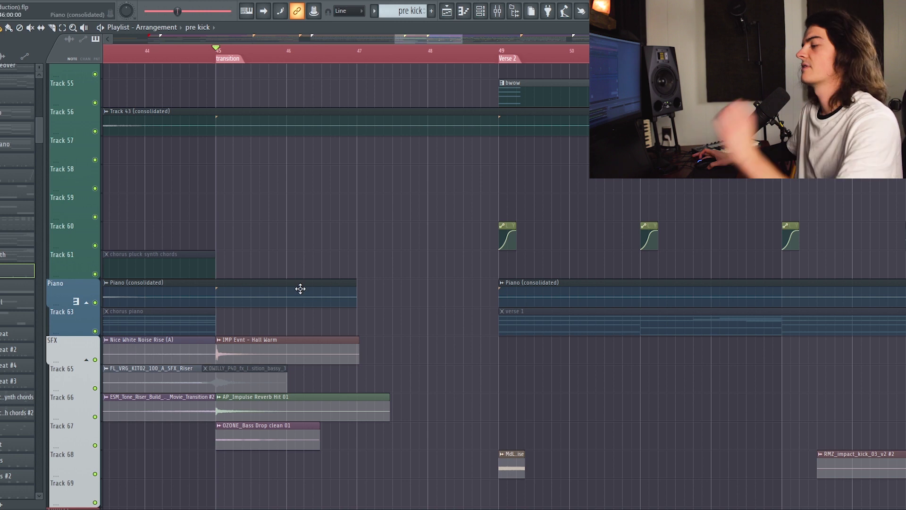
# - Play the soloed regular verse guitar and Track 39 acoustic pluck clips in the transition section
pyautogui.scroll(12, 299, 290)
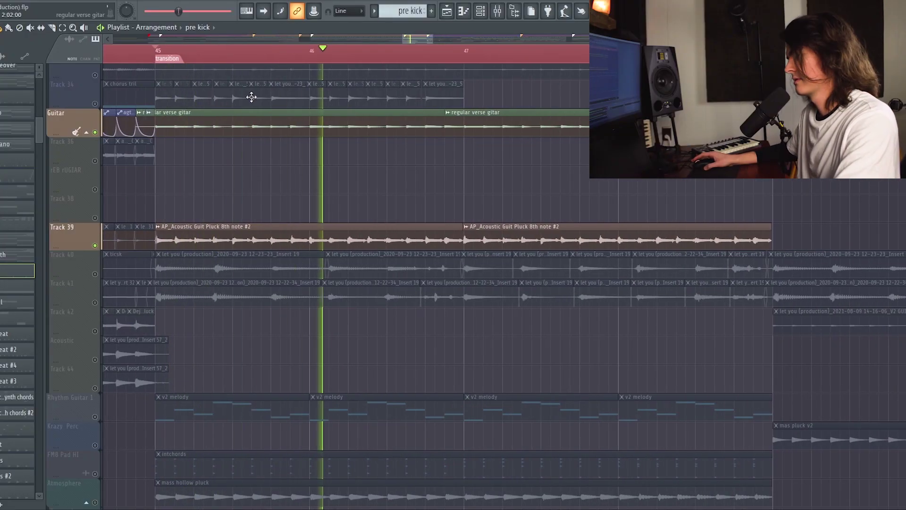
pyautogui.scroll(-1, 255, 57)
pyautogui.scroll(-3, 255, 57)
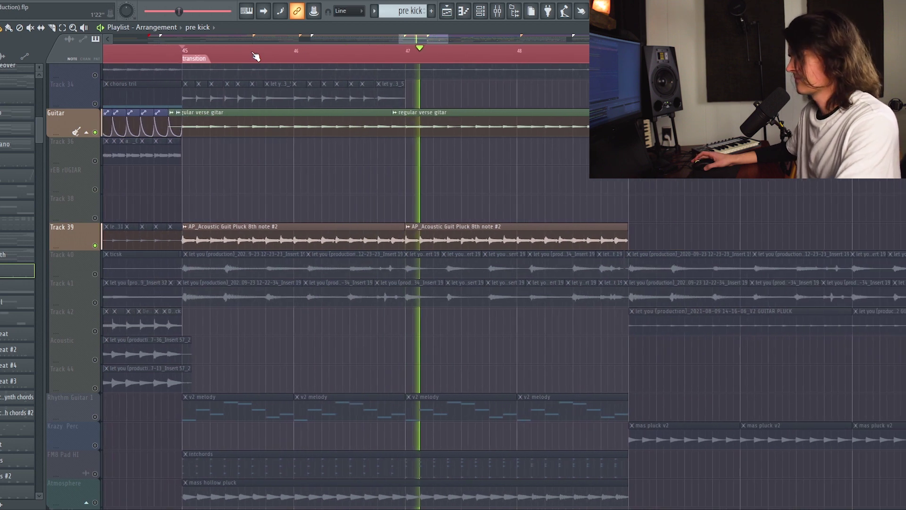
pyautogui.press('space')
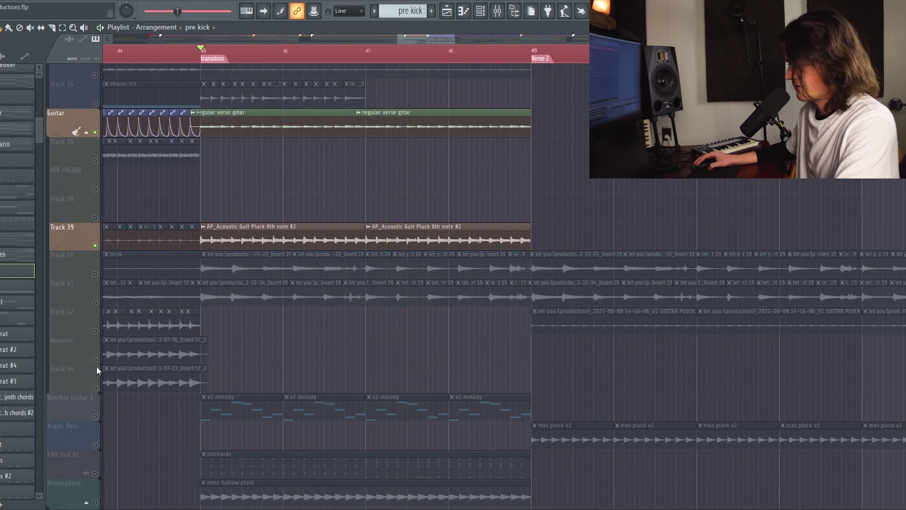
# - Solo Rhythm Guitar 1, play its v2 melody pattern, and open the AP_WA_1-2 EG Pluck channel settings
pyautogui.click(95, 417)
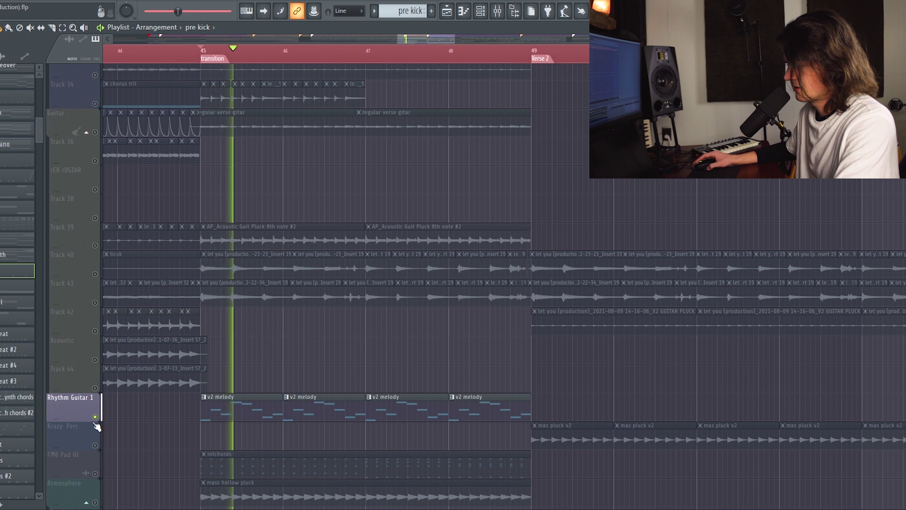
pyautogui.press('space')
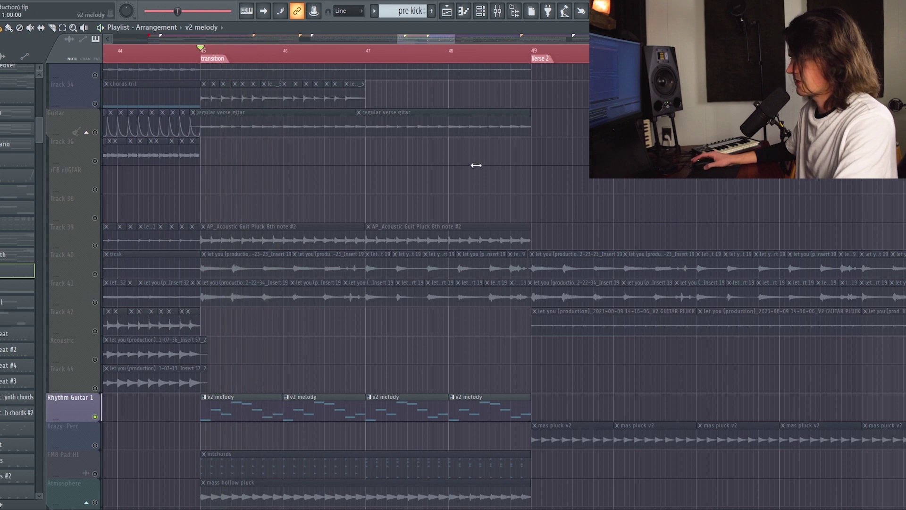
pyautogui.press('F7')
pyautogui.press('F7')
pyautogui.scroll(-5, 617, 300)
pyautogui.click(581, 296)
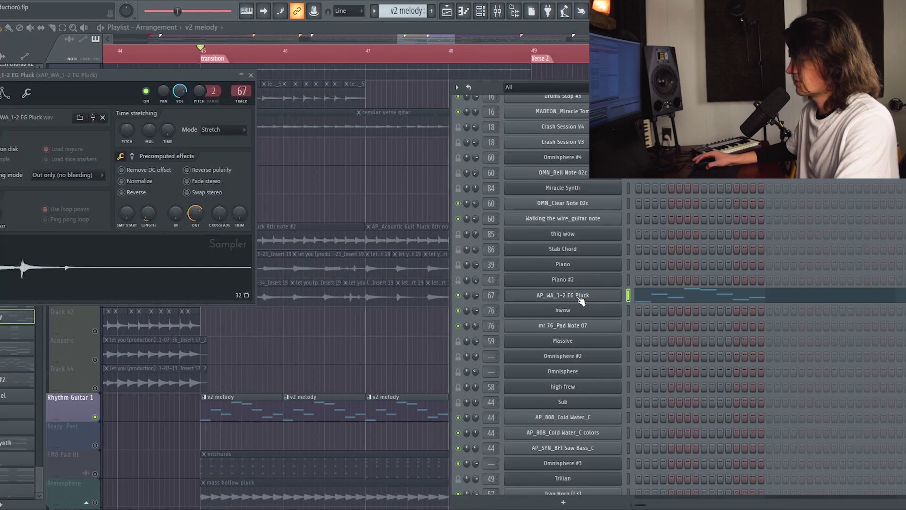
# - Inspect the Manipulator effect on the EG Pluck's mixer channel and close the open windows
pyautogui.click(500, 11)
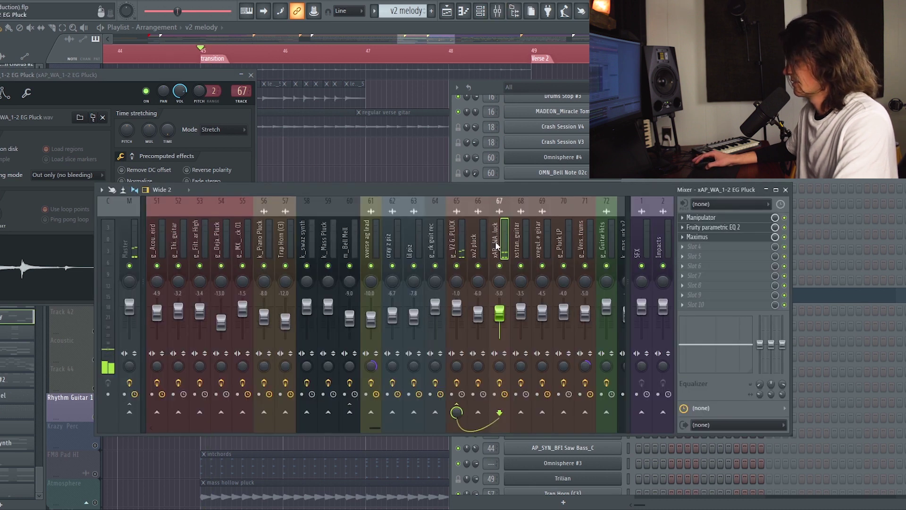
pyautogui.click(730, 216)
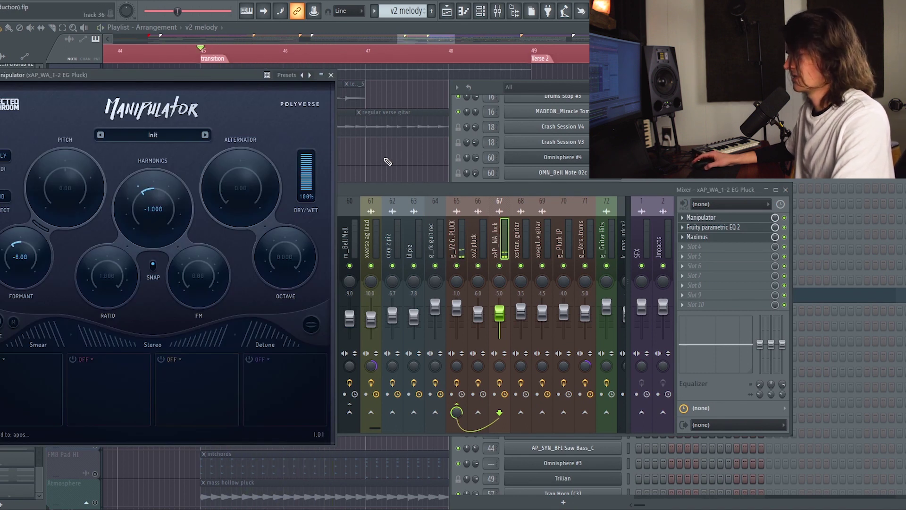
pyautogui.press('F12')
# - Enable Track 39, Guitar, Track 33 and Track 34 alongside Rhythm Guitar 1 and play the transition section
pyautogui.click(98, 247)
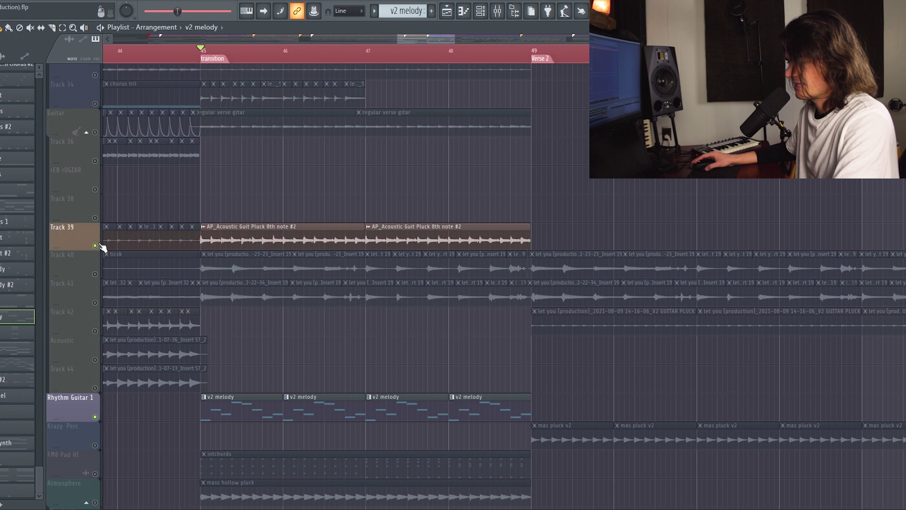
pyautogui.click(99, 130)
pyautogui.scroll(2, 99, 152)
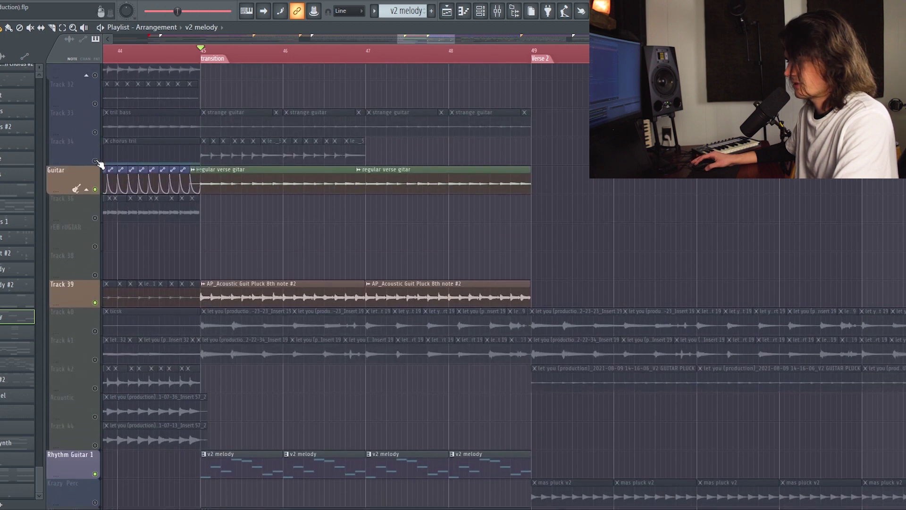
pyautogui.click(94, 135)
pyautogui.press('space')
pyautogui.scroll(-3, 269, 259)
pyautogui.scroll(3, 283, 142)
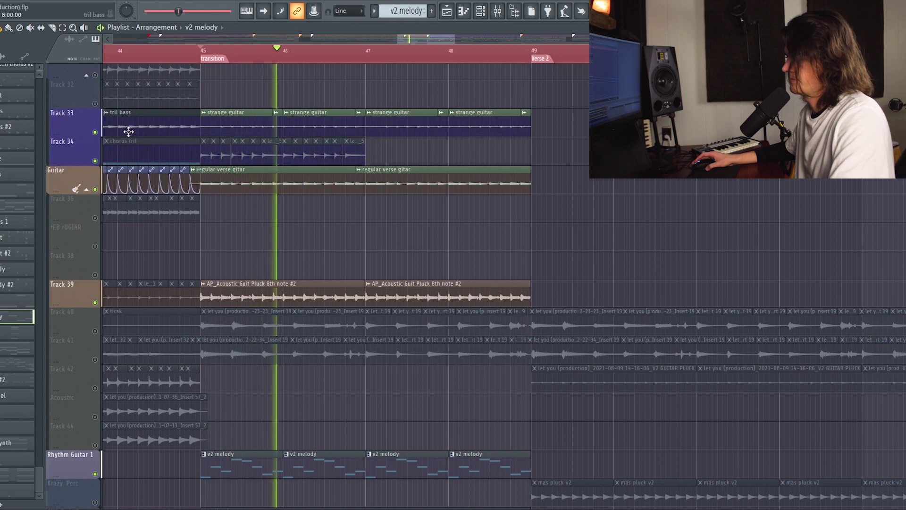
# - Solo Track 33 and play its strange guitar clips in the transition section
pyautogui.press('space')
pyautogui.rightClick(95, 133)
pyautogui.rightClick(95, 132)
pyautogui.rightClick(95, 133)
pyautogui.press('space')
# - Isolate the recorded guitar clips on Tracks 40 and 41 in the transition section
pyautogui.scroll(2, 288, 63)
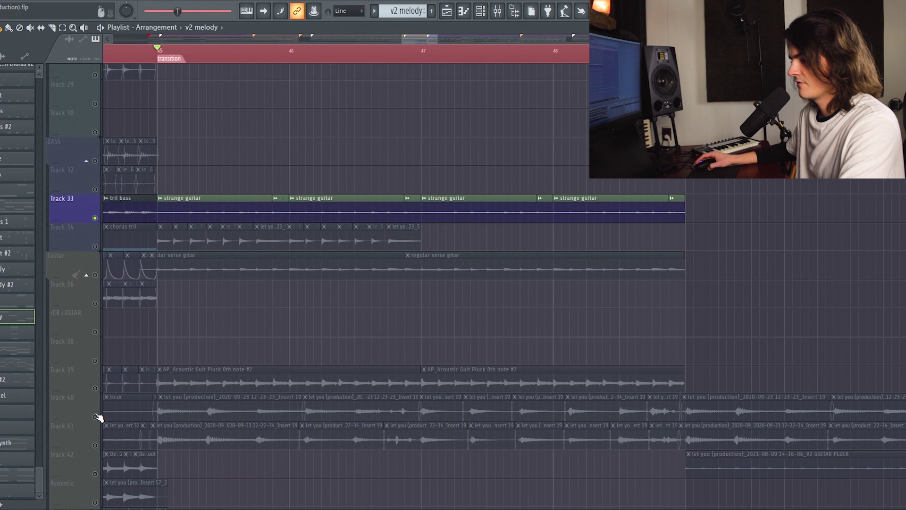
pyautogui.click(96, 416)
pyautogui.keyDown('shift'); pyautogui.click(93, 432); pyautogui.keyUp('shift')
pyautogui.scroll(-5, 94, 378)
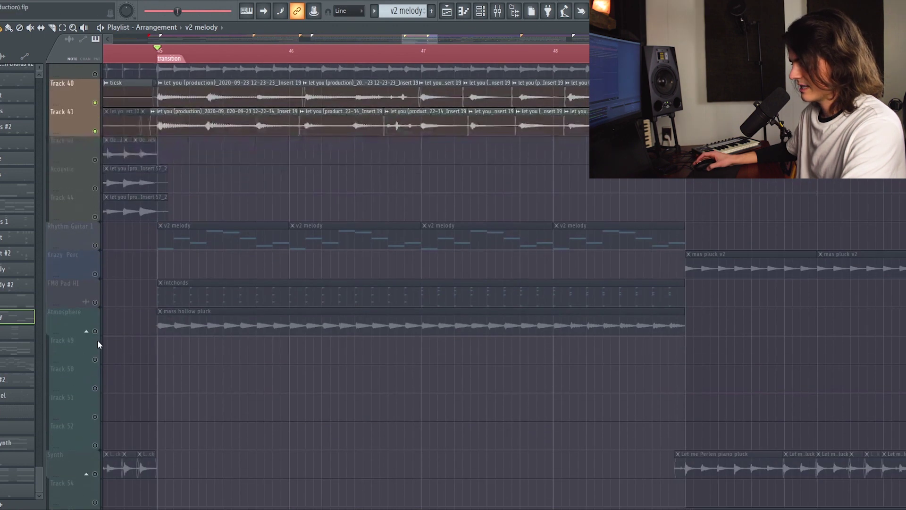
# - Solo the Atmosphere track and play its mass hollow pluck clip from the transition marker
pyautogui.click(97, 334)
pyautogui.scroll(3, 170, 58)
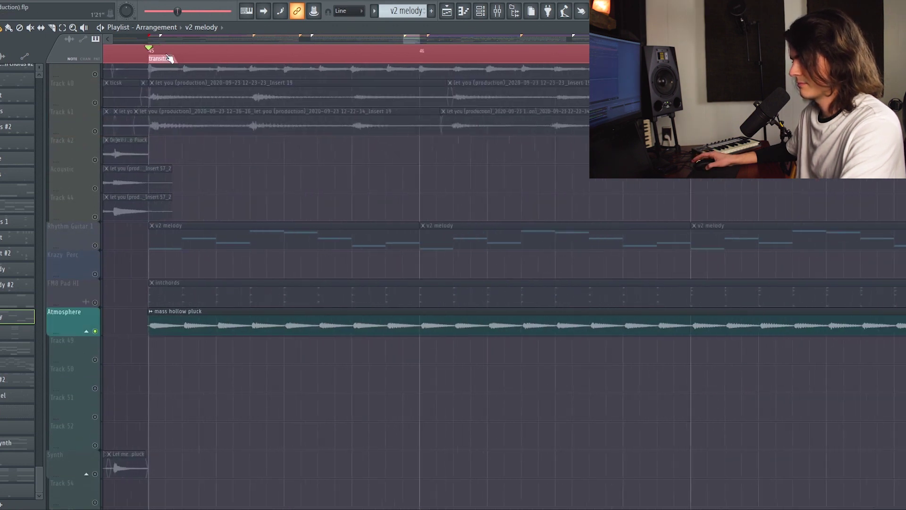
pyautogui.scroll(-2, 165, 45)
pyautogui.scroll(-3, 165, 45)
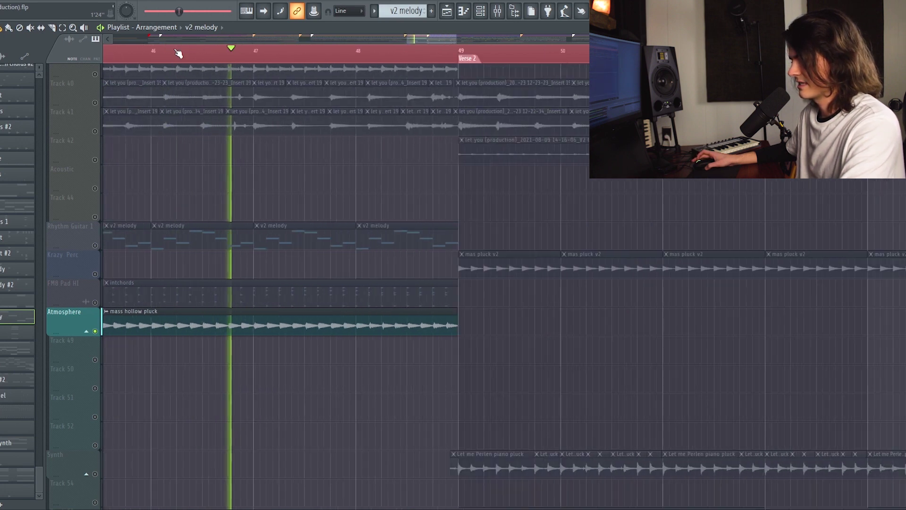
# - Unsolo the tracks and play the full transition mix from its marker toward Verse 2 while looking over the clips
pyautogui.scroll(-5, 95, 303)
pyautogui.scroll(-1, 162, 296)
pyautogui.scroll(1, 162, 295)
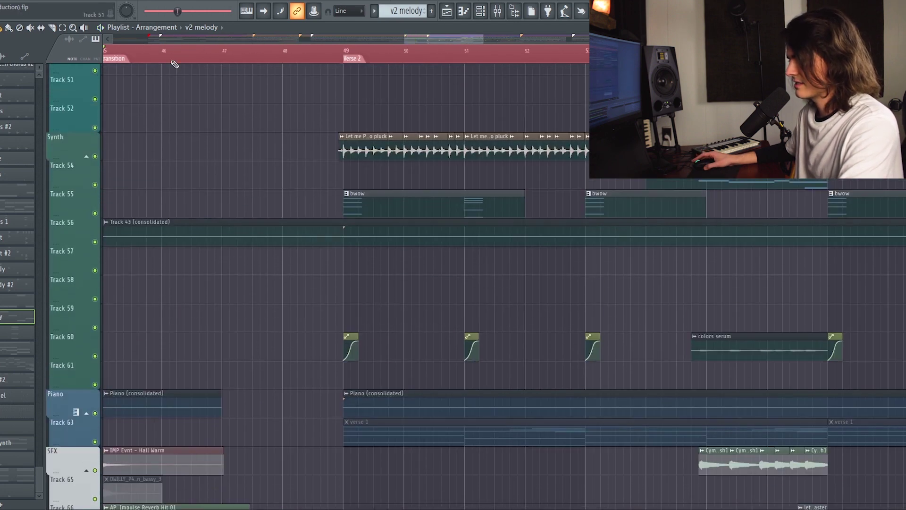
pyautogui.scroll(-2, 170, 57)
pyautogui.scroll(2, 143, 61)
pyautogui.press('space')
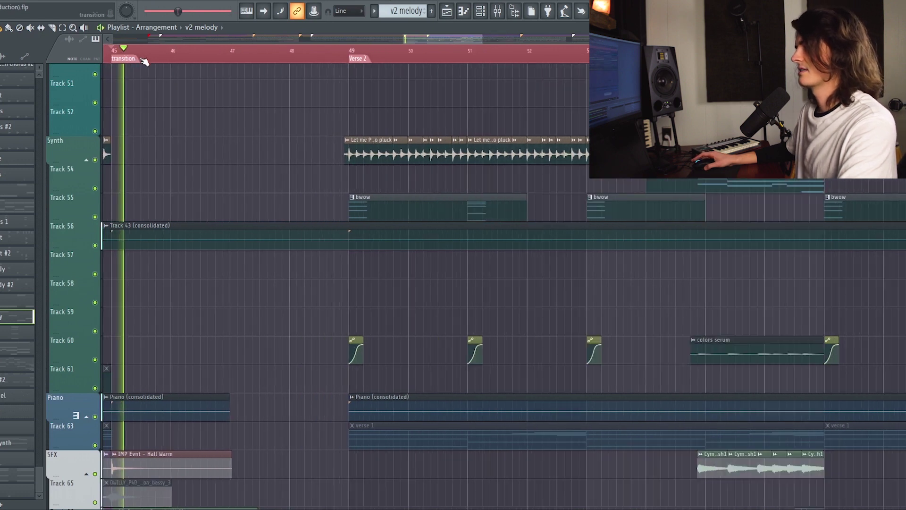
pyautogui.scroll(5, 227, 152)
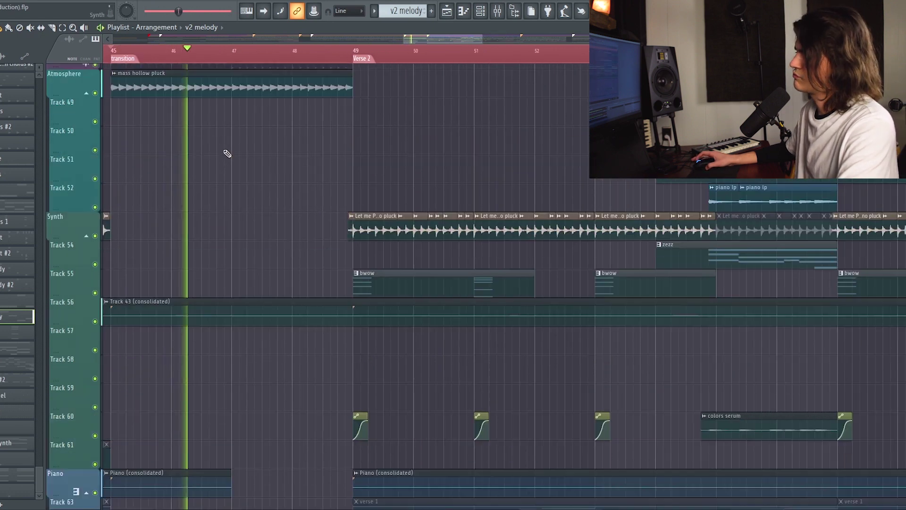
pyautogui.scroll(4, 228, 153)
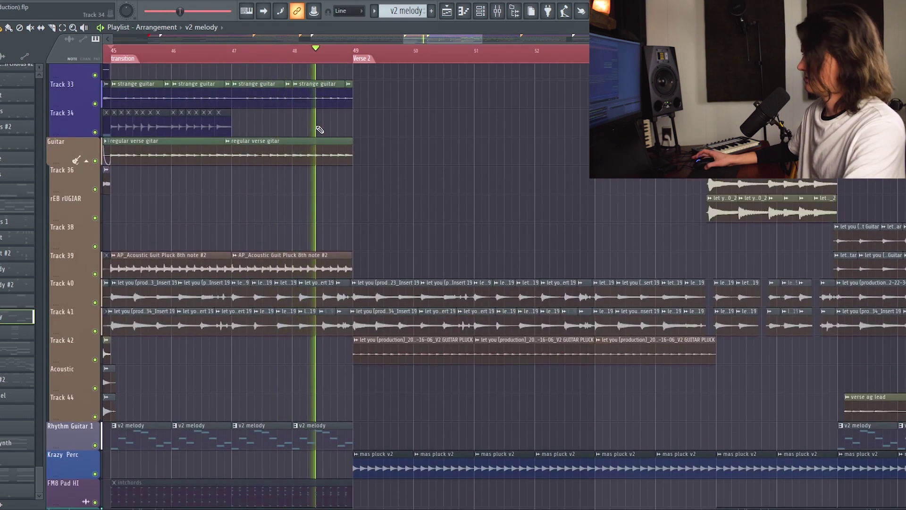
# - Solo the Drums track and play its verse 2 beat from the Verse 2 marker
pyautogui.scroll(4, 319, 129)
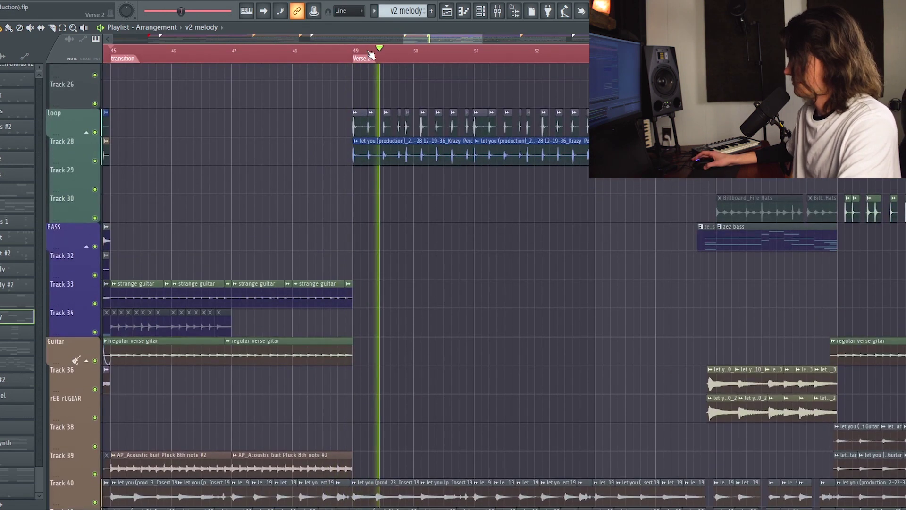
pyautogui.scroll(-2, 369, 53)
pyautogui.press('space')
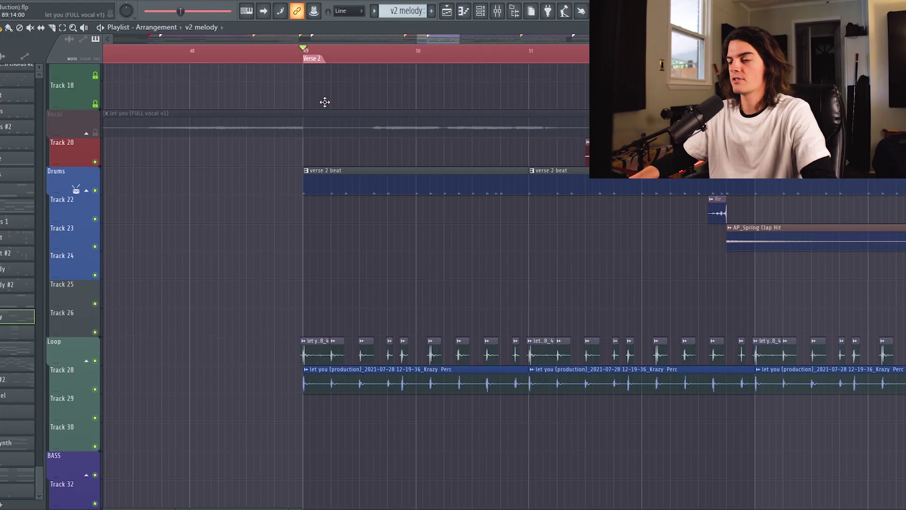
pyautogui.scroll(2, 341, 55)
pyautogui.keyDown('ctrl'); pyautogui.click(95, 190); pyautogui.keyUp('ctrl')
pyautogui.press('space')
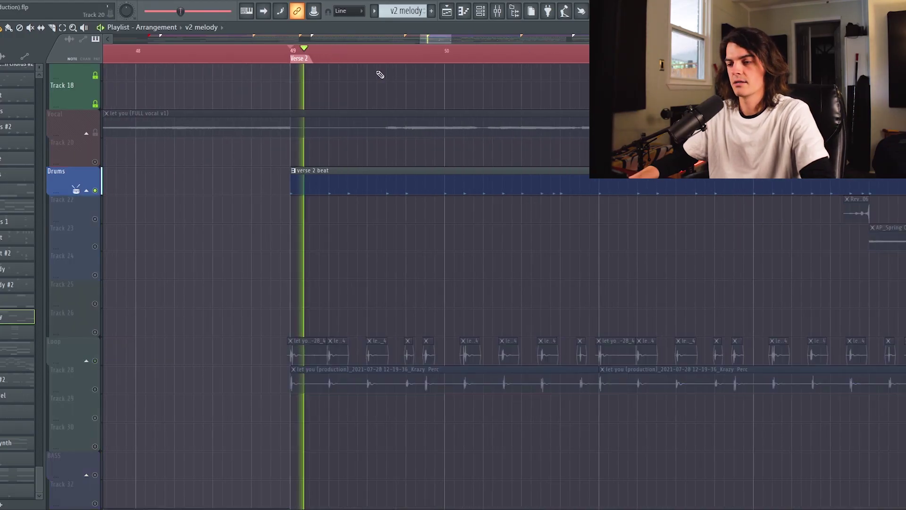
# - Solo the Loop and Track 28 percussion from the Verse 2 marker, and add the Drums track to play all three together
pyautogui.scroll(-2, 394, 57)
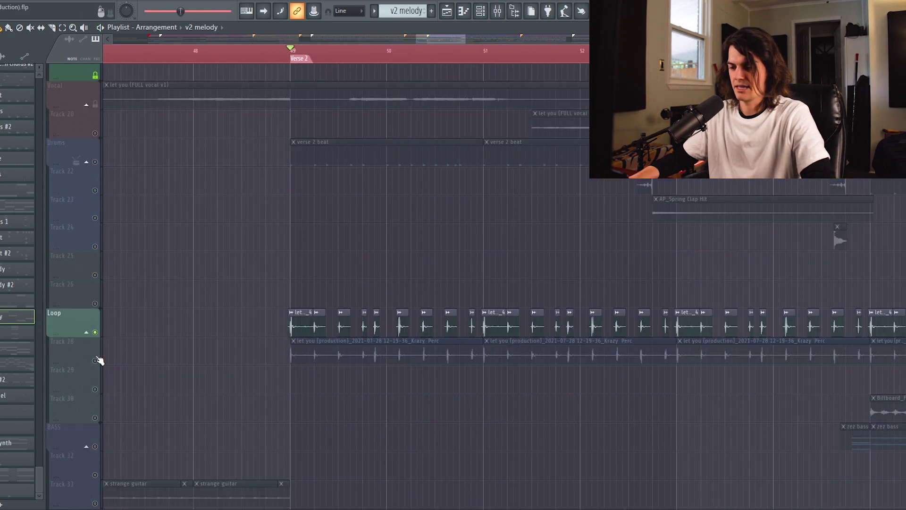
pyautogui.scroll(1, 351, 55)
pyautogui.press('space')
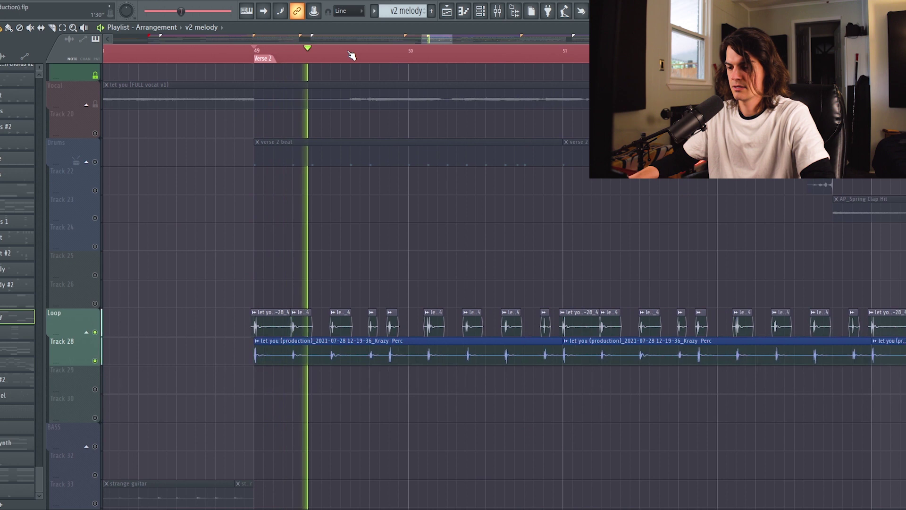
pyautogui.scroll(-1, 352, 54)
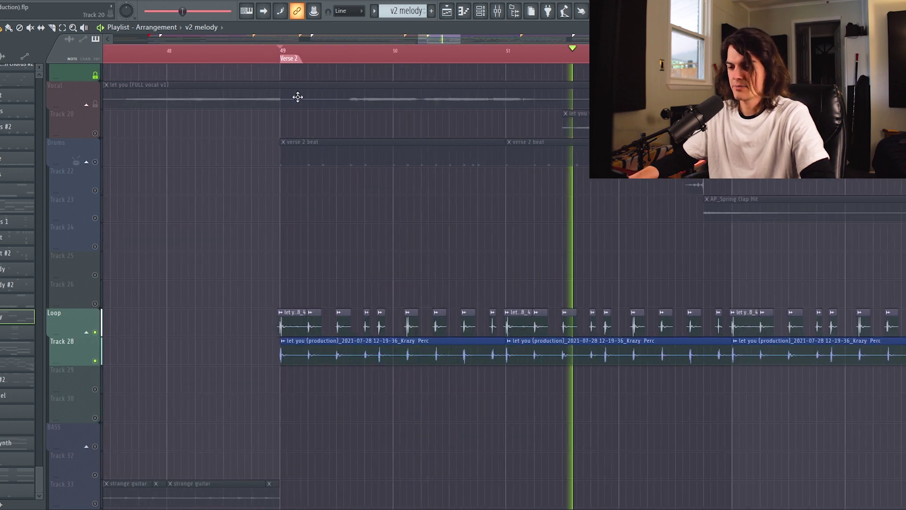
pyautogui.scroll(1, 345, 63)
pyautogui.scroll(-1, 345, 64)
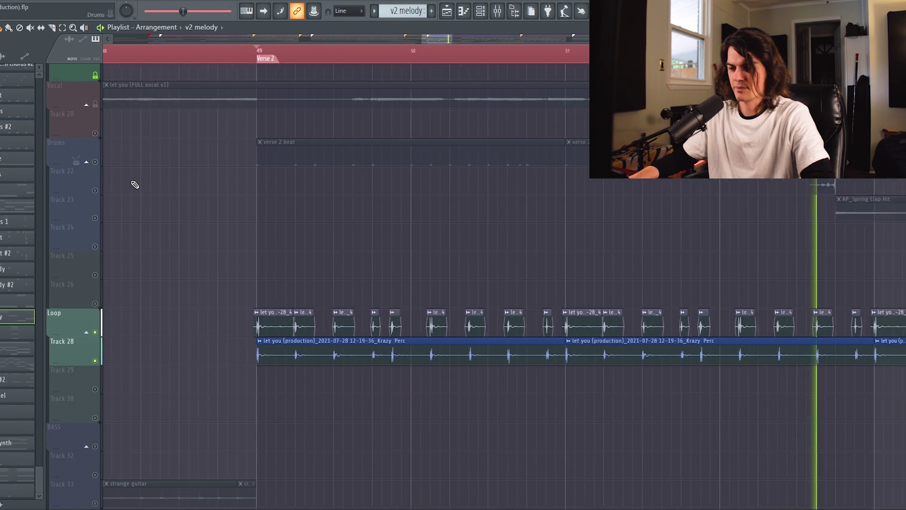
pyautogui.scroll(-5, 227, 176)
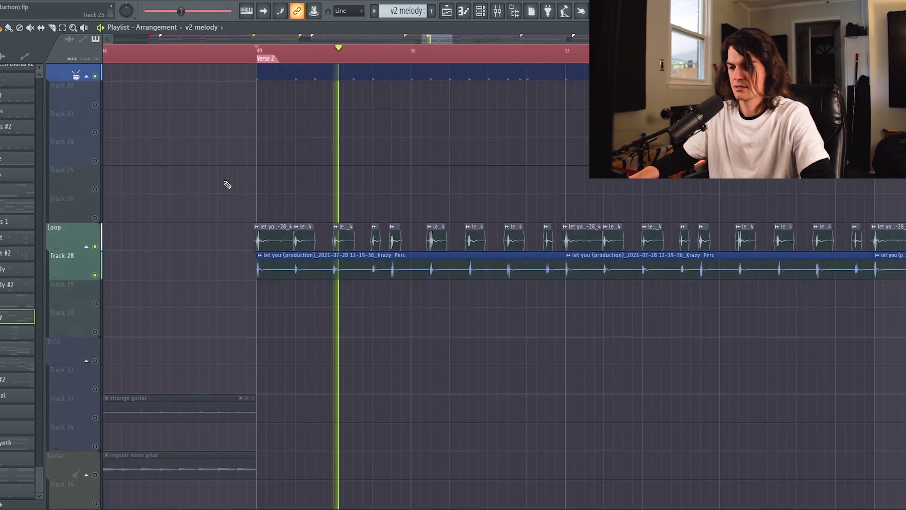
pyautogui.scroll(-4, 227, 184)
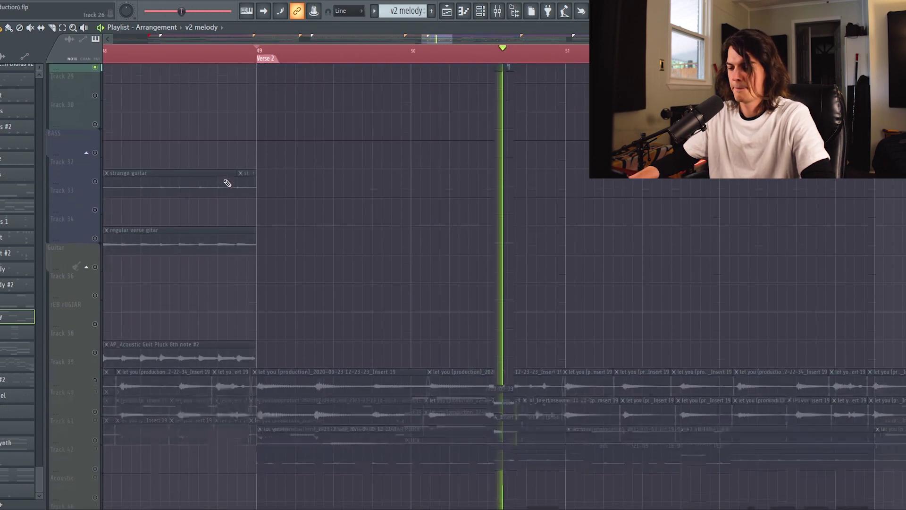
# - Solo Tracks 40 and 41 and play their recorded guitar clips in Verse 2
pyautogui.rightClick(95, 303)
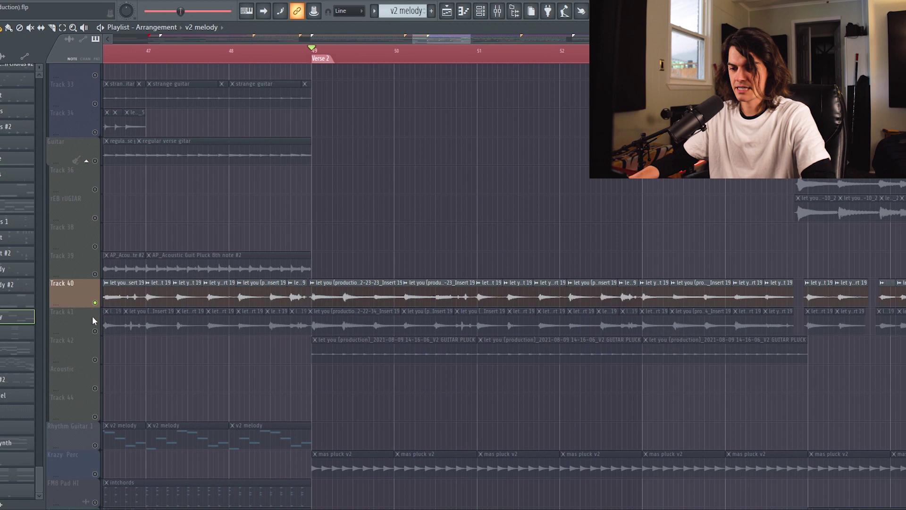
pyautogui.click(95, 331)
pyautogui.press('space')
pyautogui.scroll(-1, 227, 331)
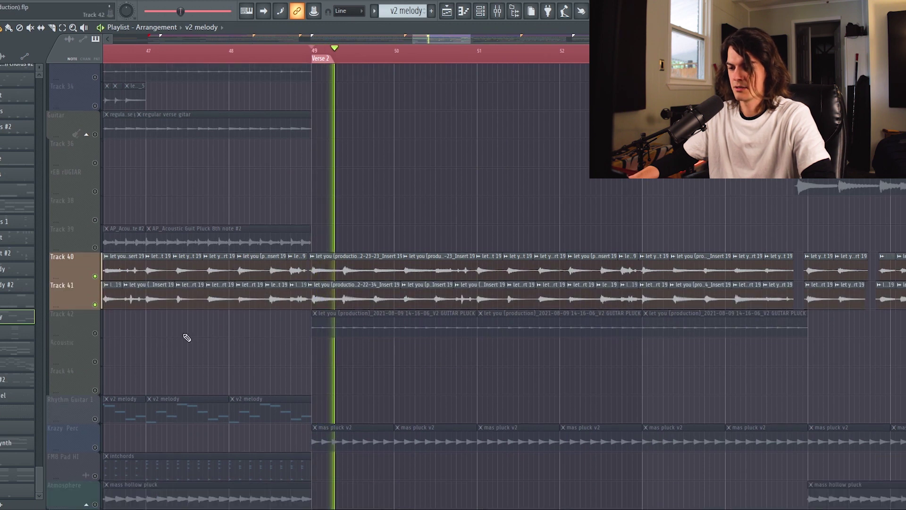
# - Audition the V2 GUITAR PLUCK clips on Track 42 and the mas pluck v2 clips on Krazy Perc, each soloed
pyautogui.click(98, 334)
pyautogui.scroll(-3, 263, 323)
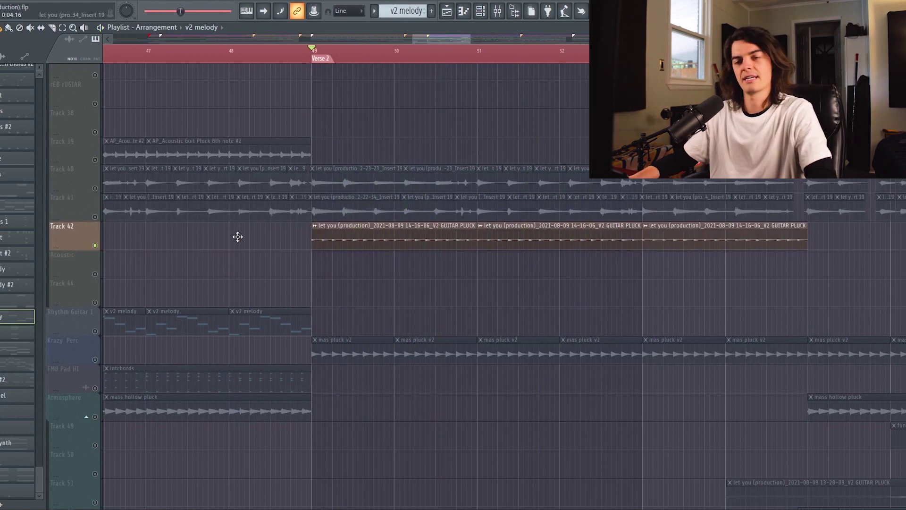
pyautogui.press('space')
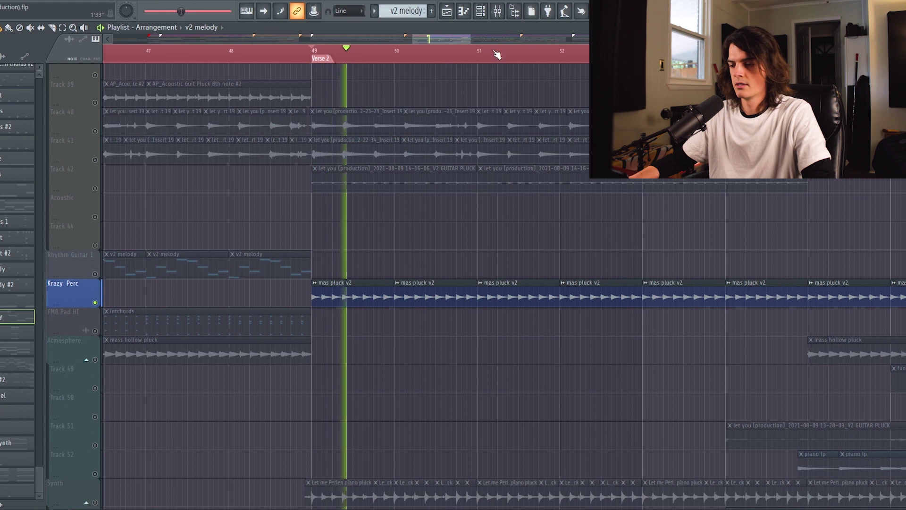
pyautogui.scroll(2, 497, 55)
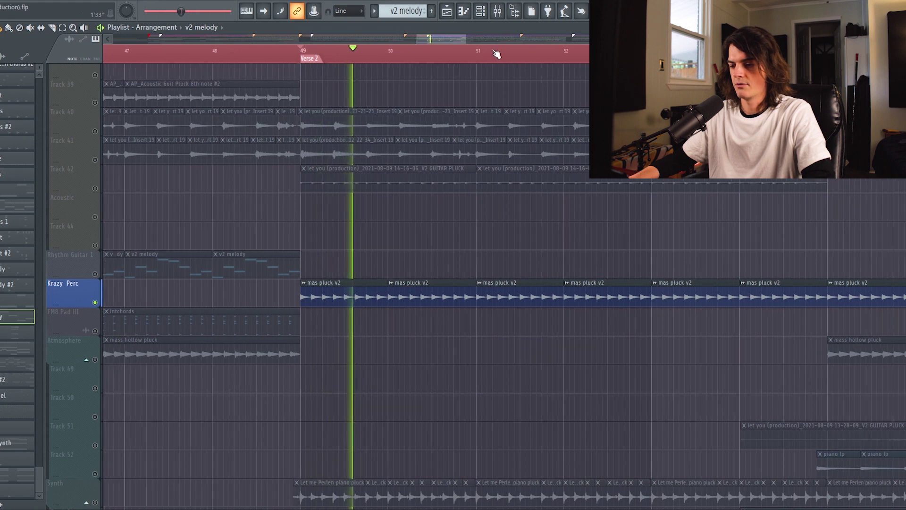
pyautogui.scroll(-2, 497, 53)
pyautogui.scroll(-5, 406, 224)
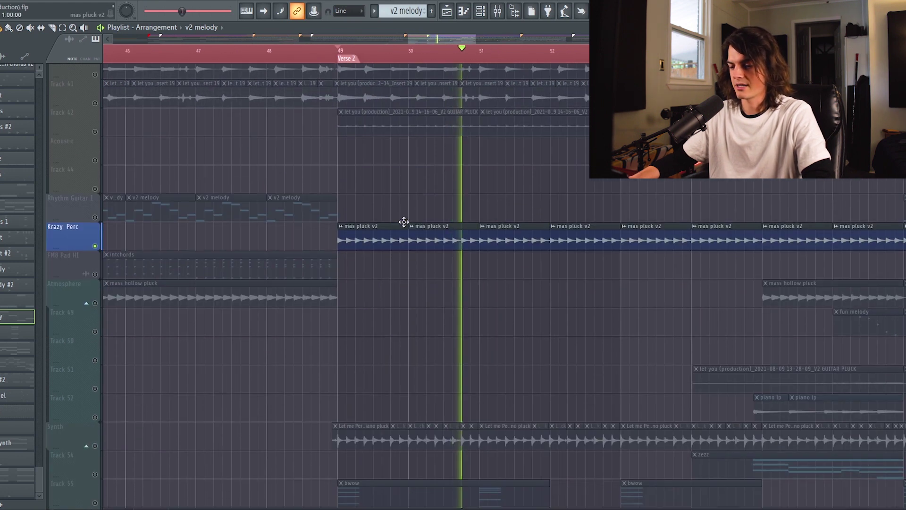
# - Solo the Synth track and play its piano pluck clips from the Verse 2 marker
pyautogui.click(98, 361)
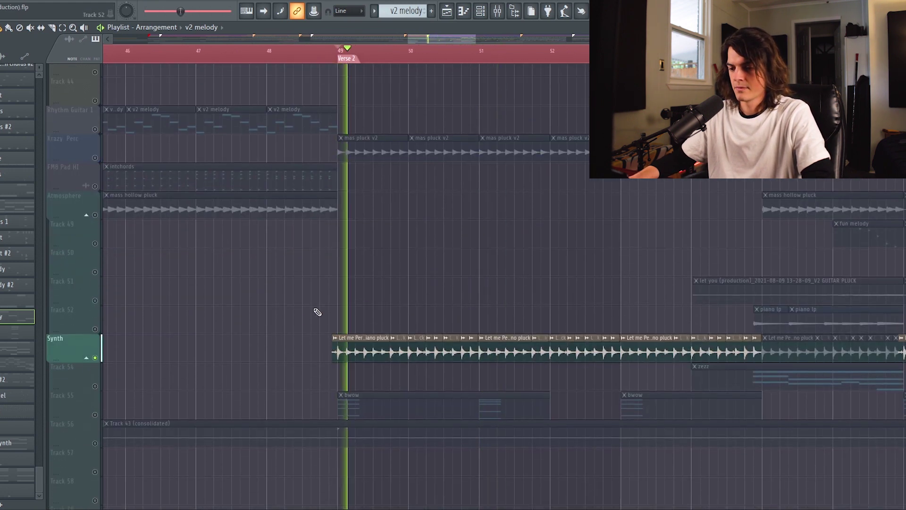
pyautogui.scroll(-3, 324, 299)
pyautogui.scroll(-1, 449, 178)
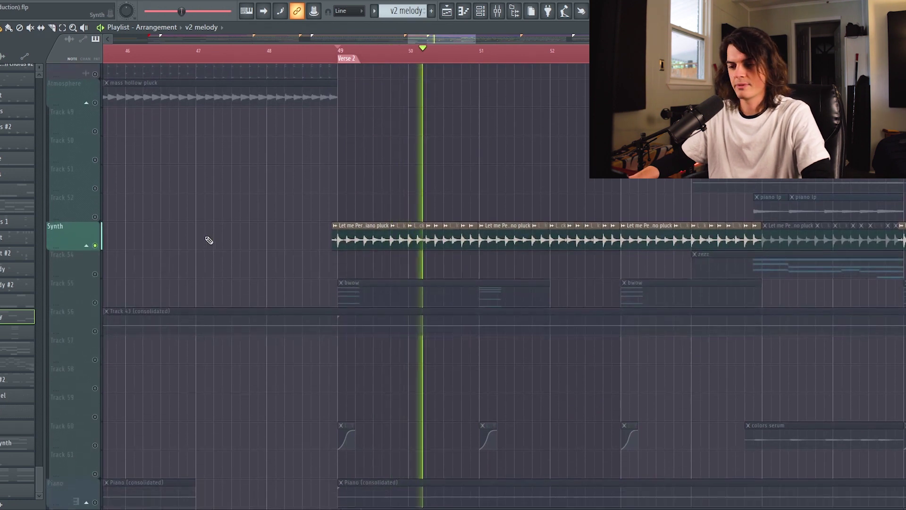
# - Solo Track 55 and play its bwow pattern from the Verse 2 marker
pyautogui.press('space')
pyautogui.click(97, 303)
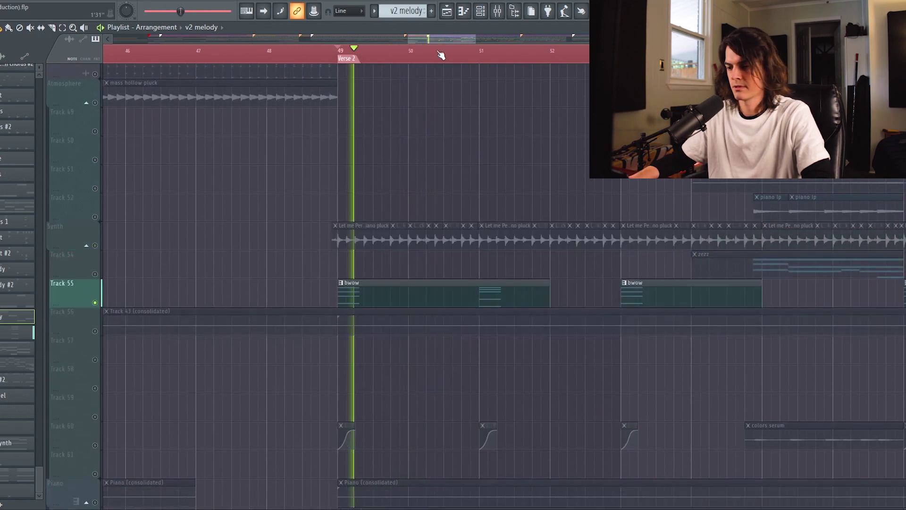
pyautogui.press('space')
pyautogui.scroll(-3, 441, 55)
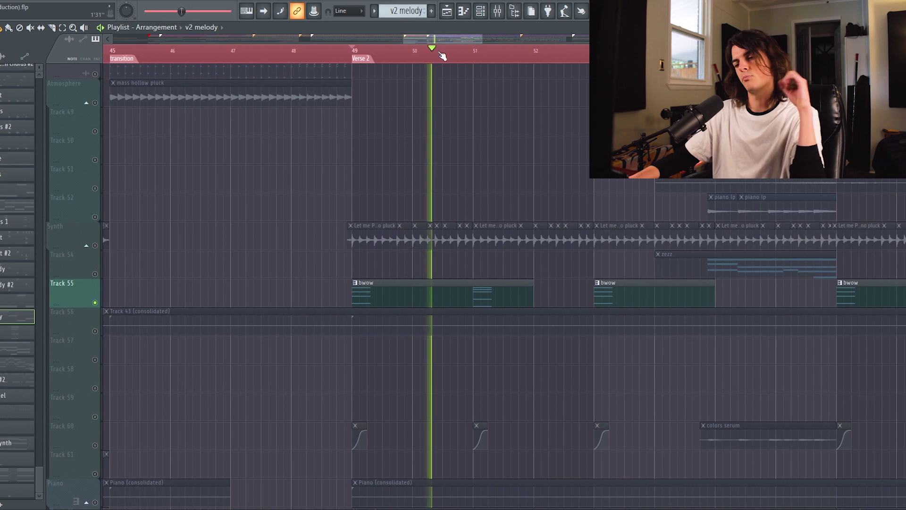
pyautogui.scroll(1, 443, 56)
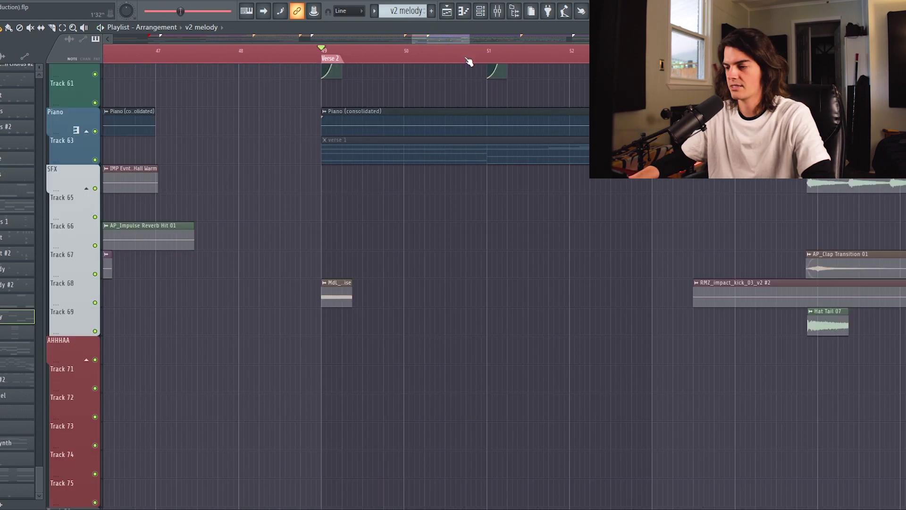
pyautogui.scroll(-4, 469, 62)
# - Unsolo the tracks and play the full Verse 2 mix from its marker past bar 57 while looking over the clips
pyautogui.press('space')
pyautogui.scroll(6, 561, 178)
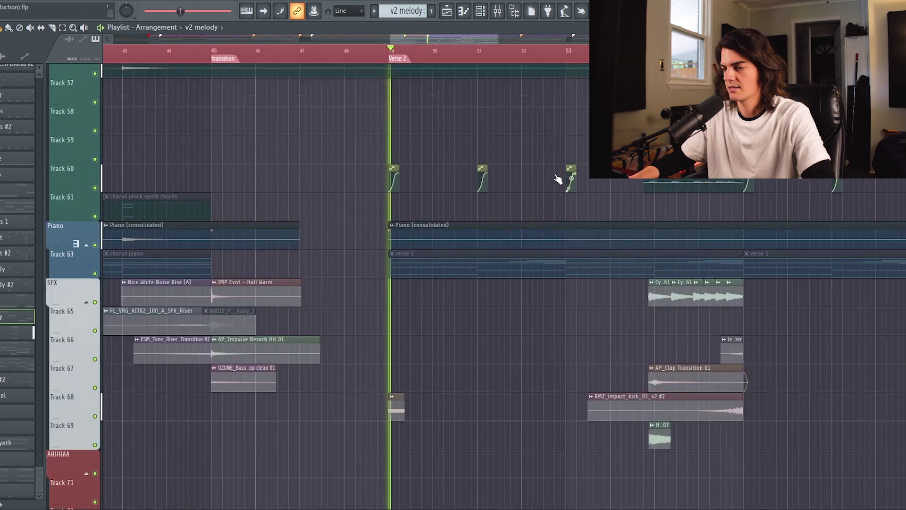
pyautogui.scroll(3, 539, 144)
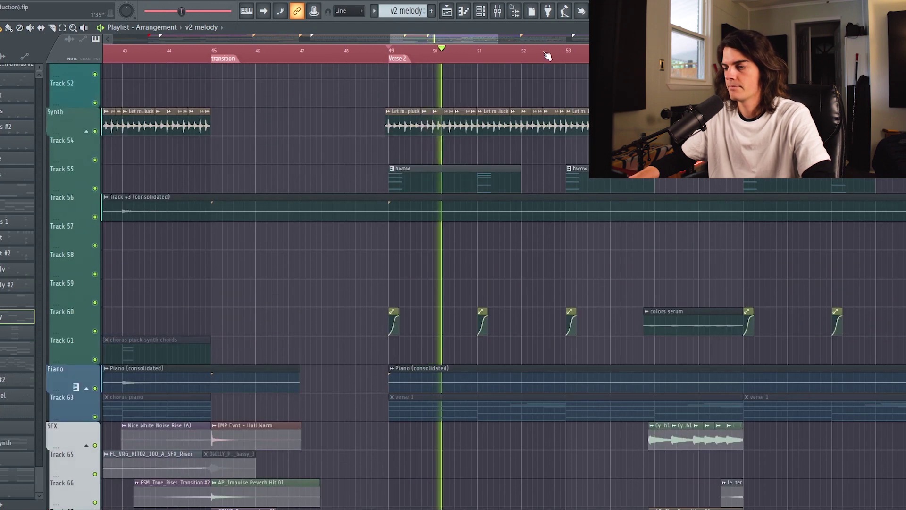
pyautogui.scroll(3, 547, 151)
pyautogui.scroll(5, 558, 160)
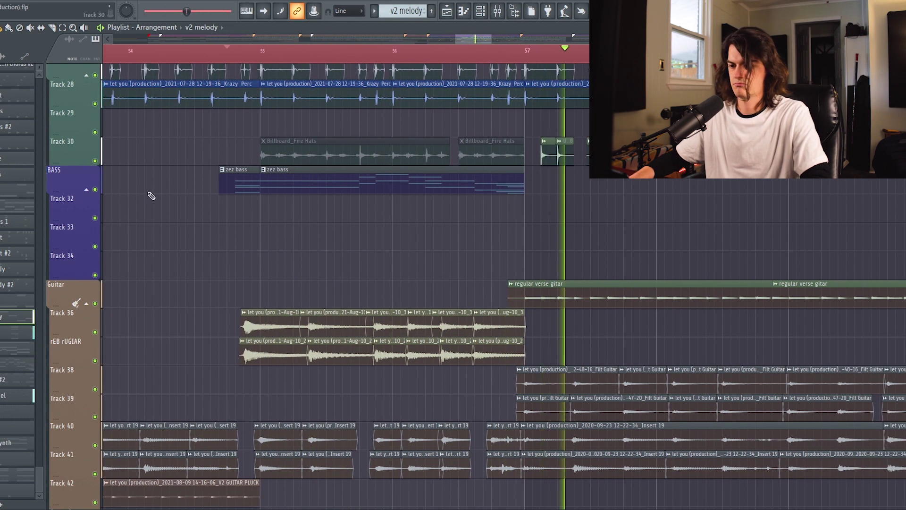
# - Audition the BASS track's zez bass and the guitar clips on Track 36 and rEB rUGIAR around bar 55
pyautogui.rightClick(95, 190)
pyautogui.rightClick(95, 190)
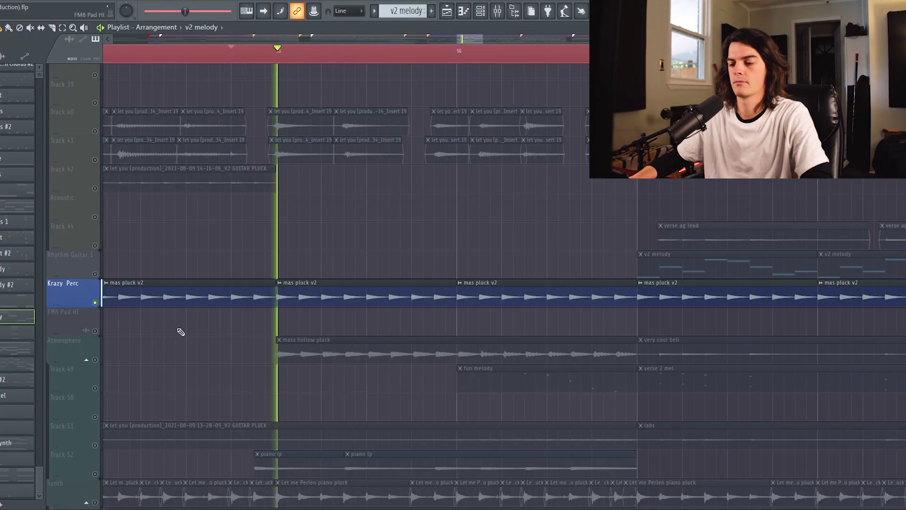
# - Audition Krazy Perc's mas pluck v2 and the Atmosphere track's mass hollow pluck around bar 55, each soloed
pyautogui.scroll(-2, 113, 328)
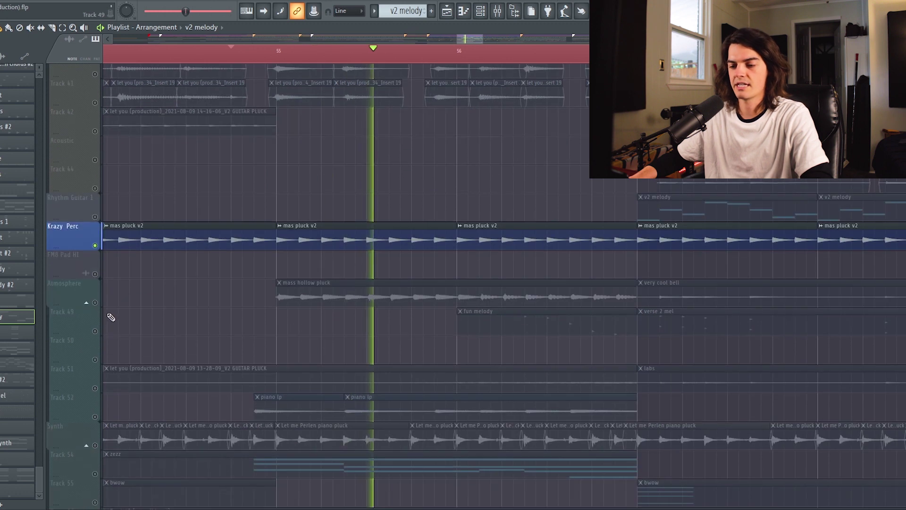
pyautogui.click(97, 305)
pyautogui.scroll(-2, 263, 279)
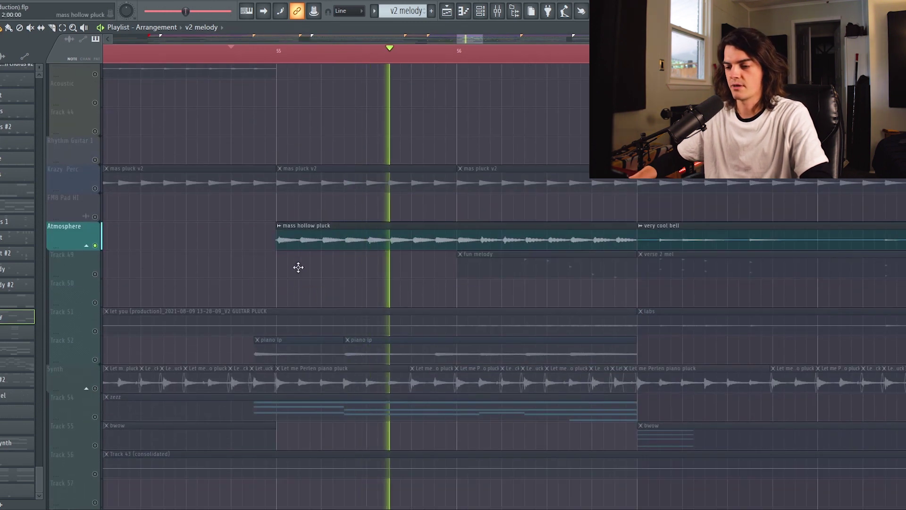
# - Solo Track 52 and play its piano lp clips from just before bar 55
pyautogui.press('space')
pyautogui.click(95, 359)
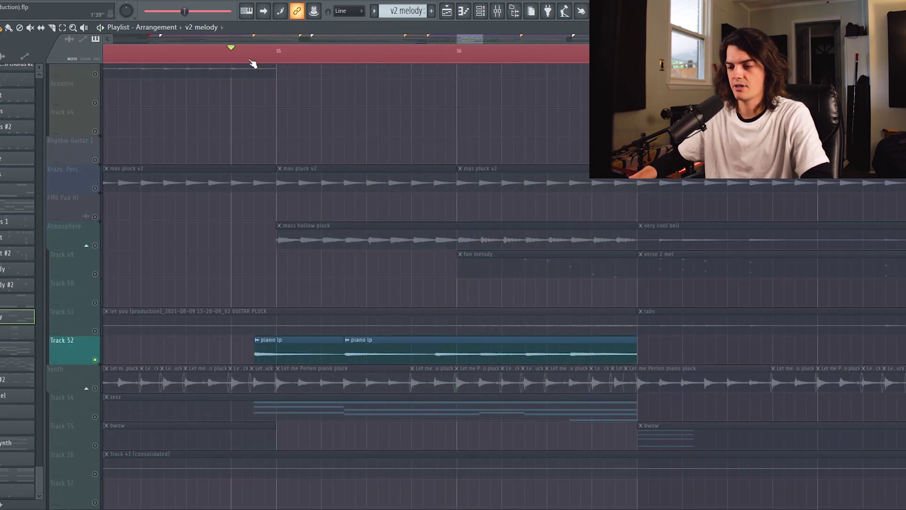
pyautogui.scroll(2, 253, 59)
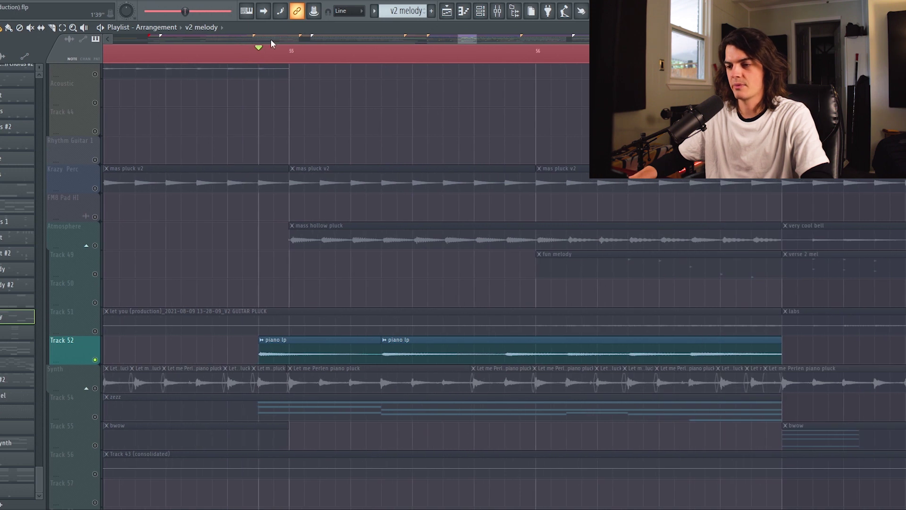
pyautogui.hscroll(2, 264, 142)
pyautogui.scroll(-3, 285, 166)
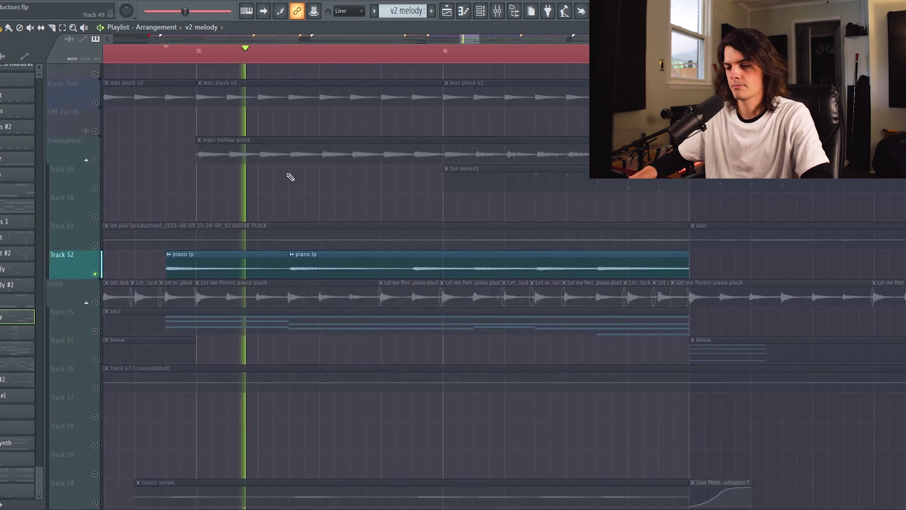
pyautogui.scroll(-2, 292, 173)
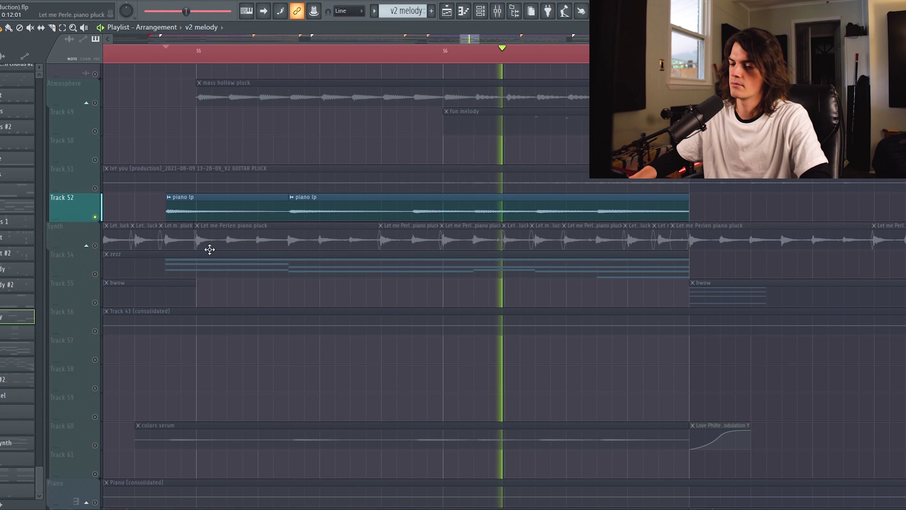
# - Audition the zezz pattern on Track 54 and the colors serum clip on Track 60 from just before bar 55
pyautogui.click(101, 274)
pyautogui.press('space')
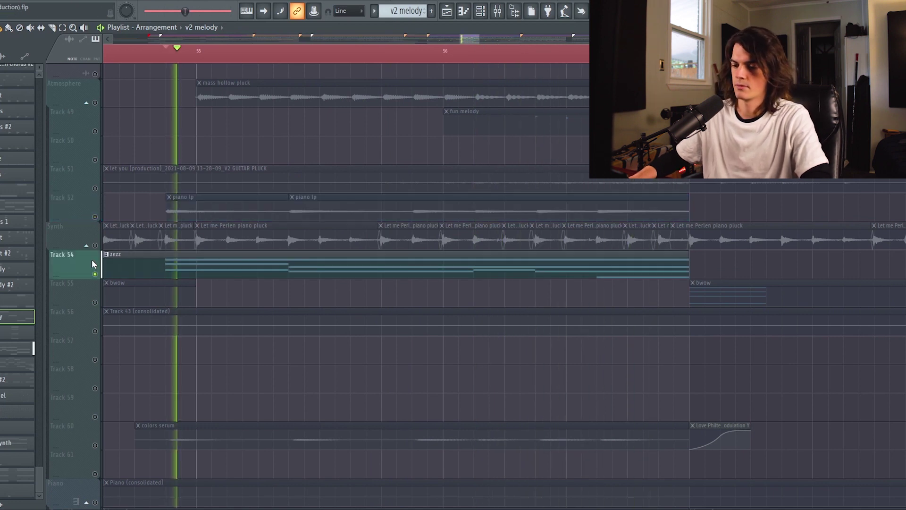
pyautogui.click(100, 219)
pyautogui.scroll(-2, 151, 289)
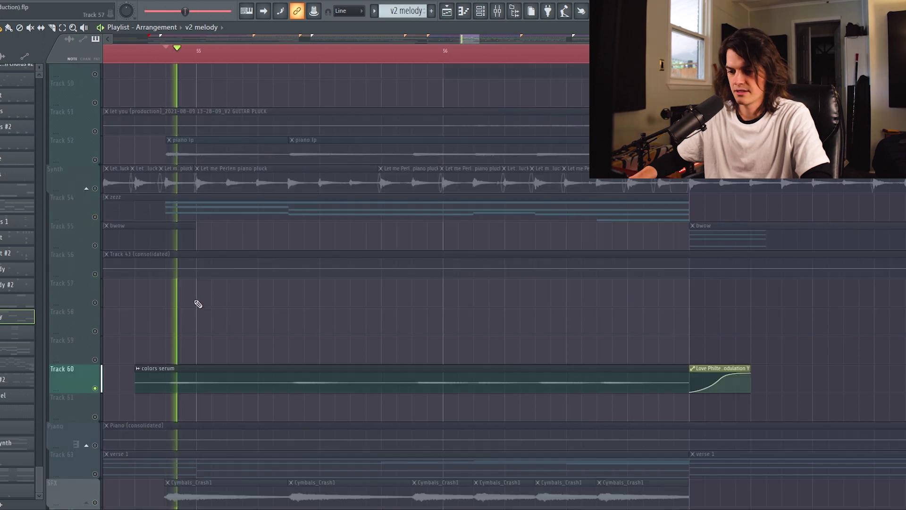
pyautogui.scroll(-3, 199, 298)
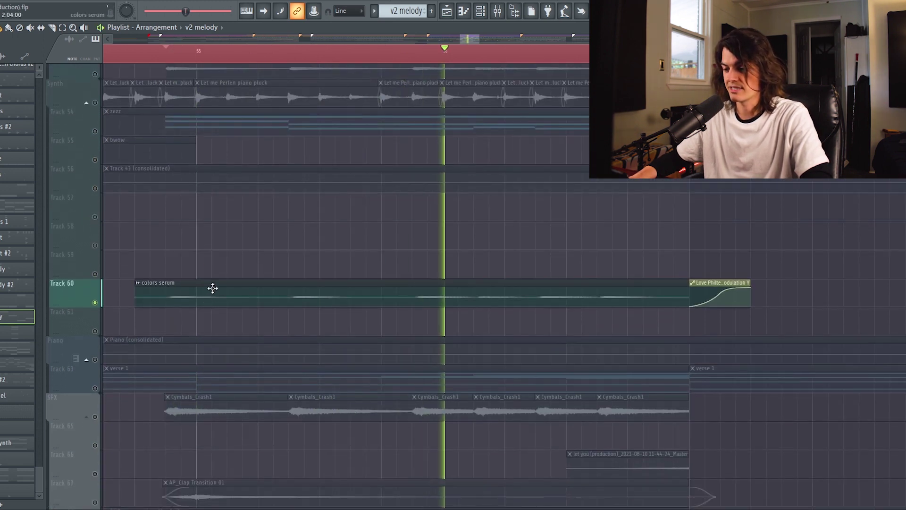
# - Solo the SFX track and play its Cymbals_Crash1 clips from just before bar 55
pyautogui.click(101, 414)
pyautogui.scroll(-1, 262, 298)
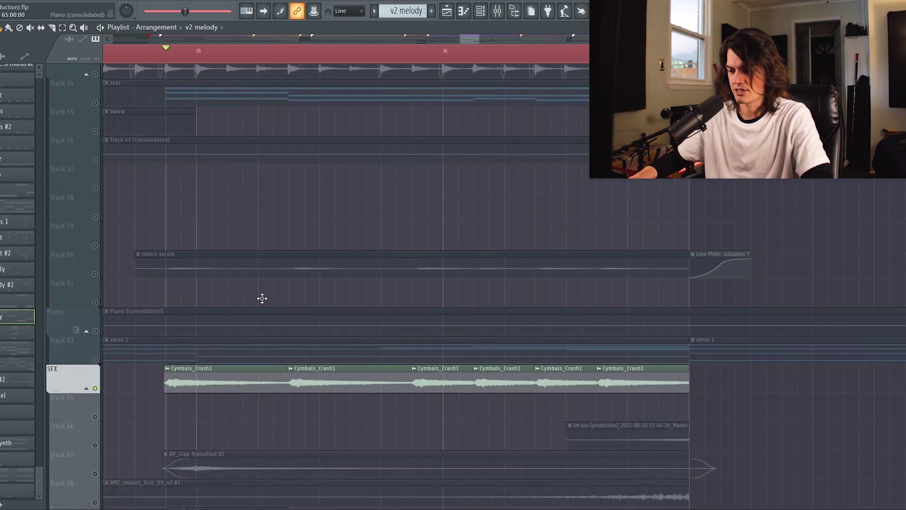
pyautogui.scroll(-2, 351, 61)
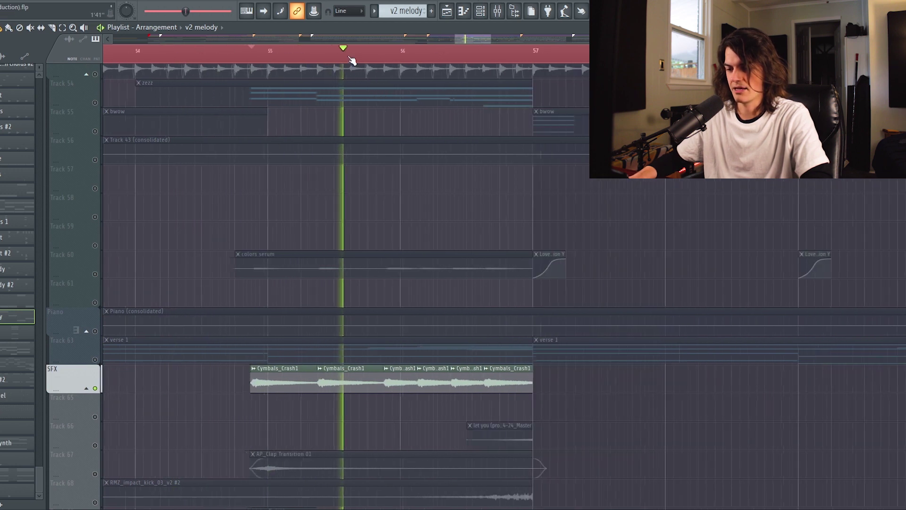
# - Play the soloed full vocal from before bar 55 and look over the automation clips on the upper tracks
pyautogui.click(96, 360)
pyautogui.click(212, 53)
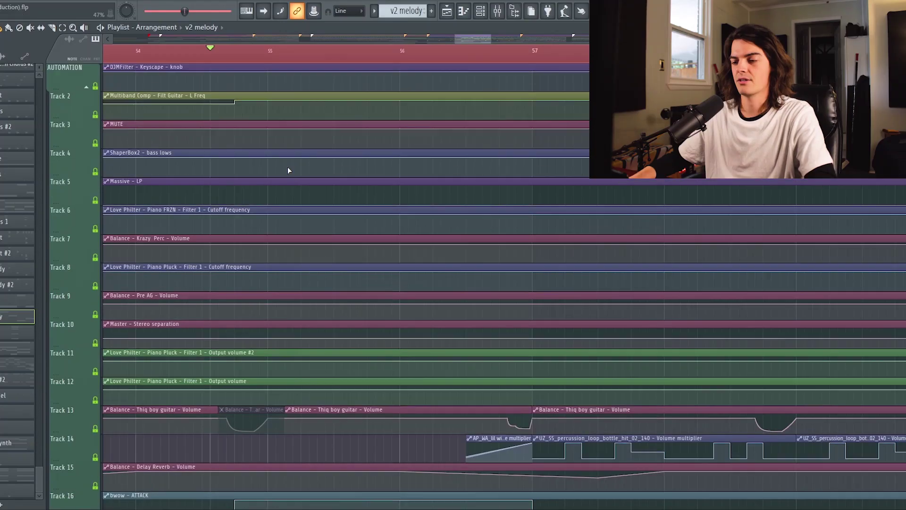
pyautogui.scroll(-9, 287, 174)
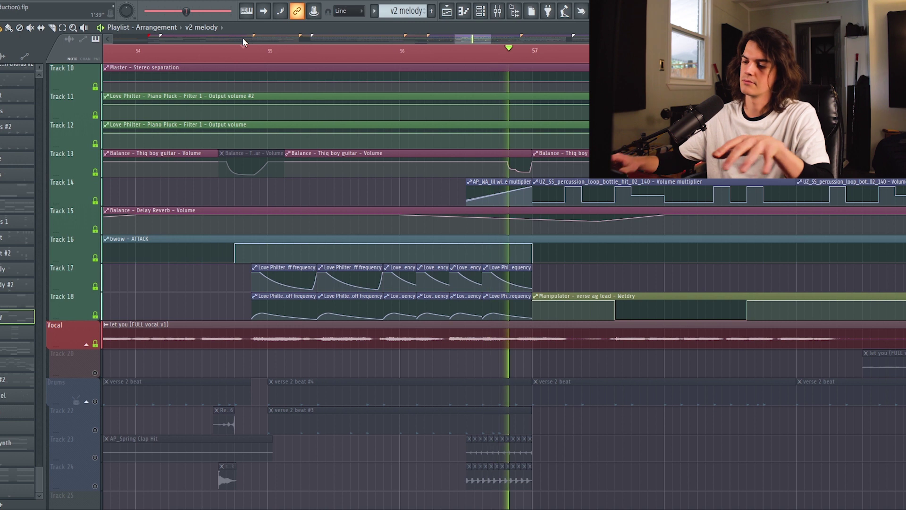
# - Stop the vocal playback and take the Vocal track out of solo
pyautogui.press('space')
pyautogui.scroll(-4, 89, 232)
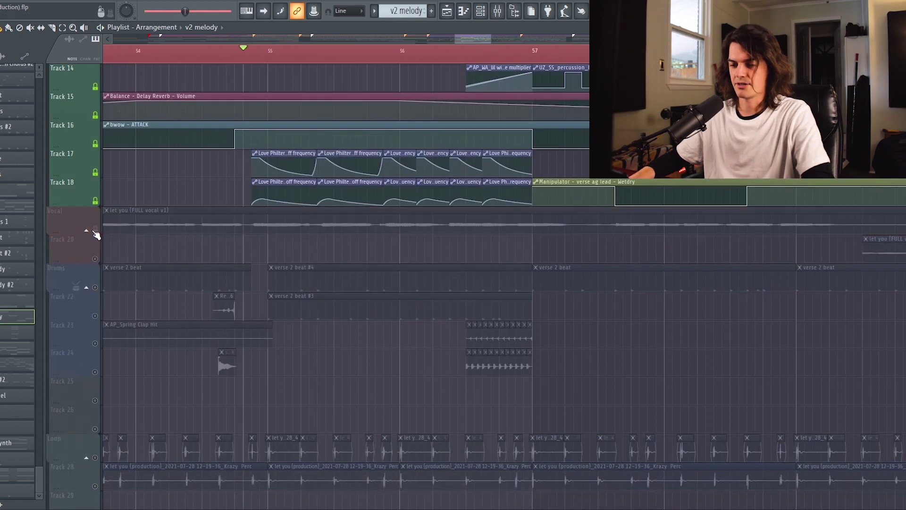
pyautogui.rightClick(96, 231)
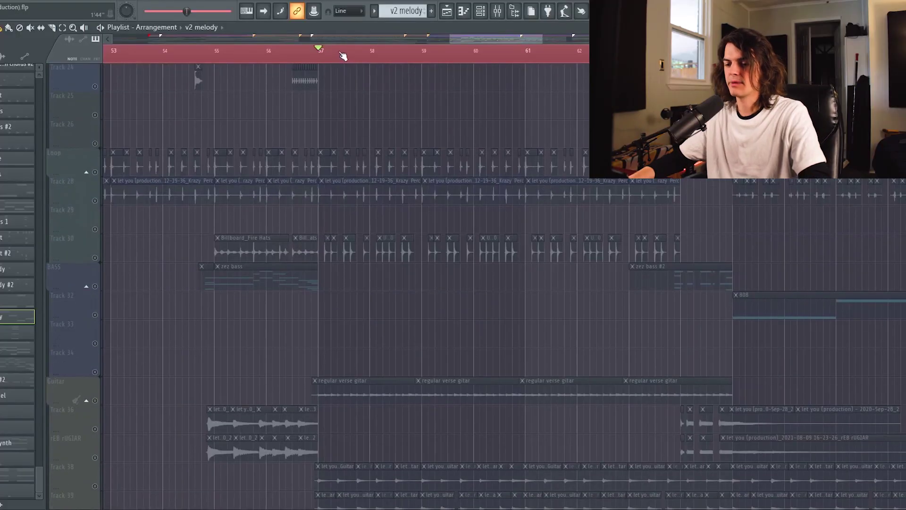
# - Play the soloed verse ag lead clips on Track 44 from bar 57 and look over the surrounding tracks
pyautogui.scroll(3, 343, 55)
pyautogui.scroll(-17, 362, 158)
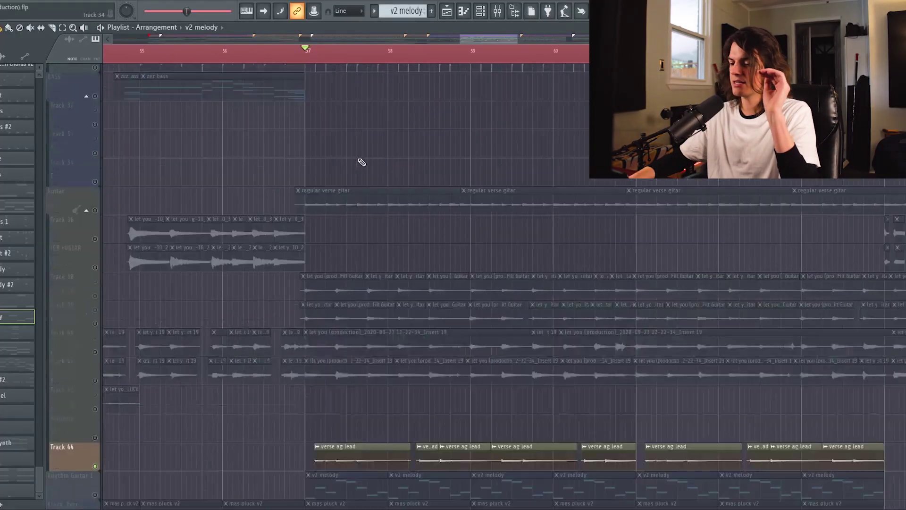
pyautogui.scroll(-6, 281, 229)
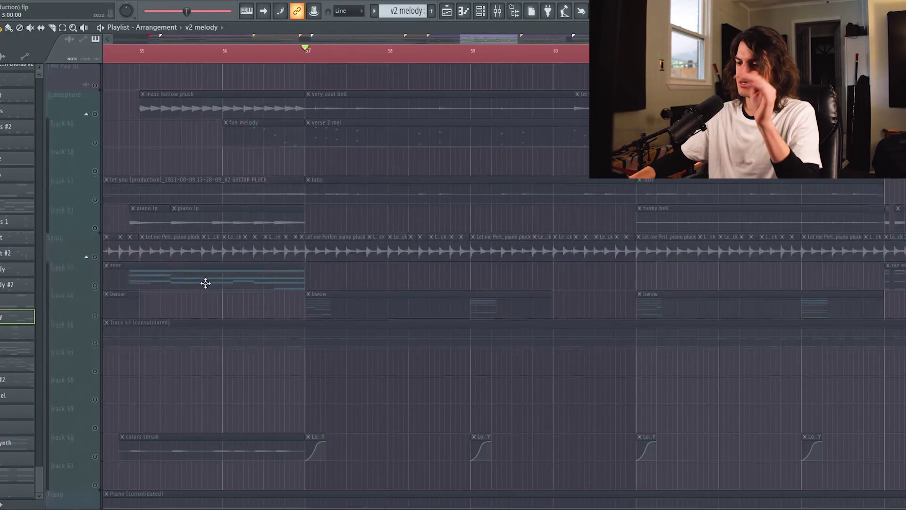
pyautogui.scroll(4, 194, 225)
pyautogui.press('space')
pyautogui.keyDown('ctrl'); pyautogui.scroll(2, 164, 147); pyautogui.keyUp('ctrl')
pyautogui.press('space')
# - Add the Atmosphere track to the solo and play its very cool bell clips together with the verse ag lead
pyautogui.click(96, 229)
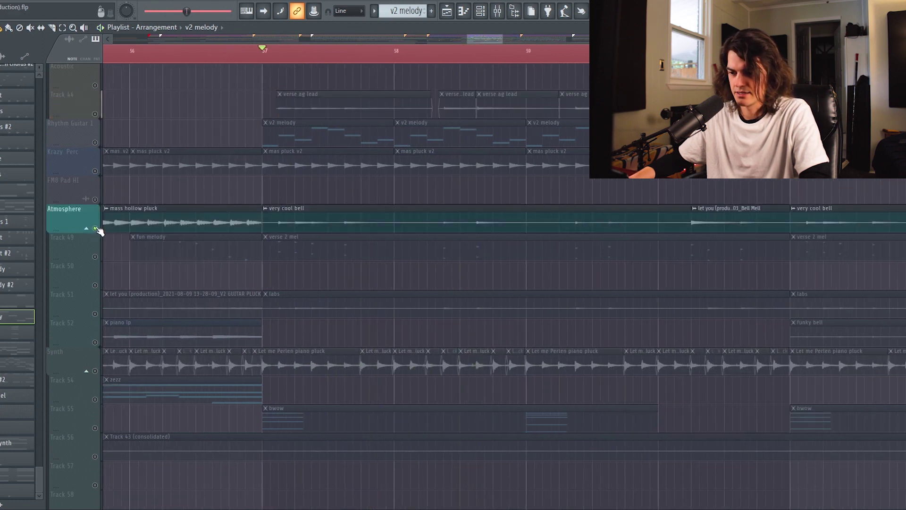
pyautogui.keyDown('ctrl'); pyautogui.scroll(-1, 364, 56); pyautogui.keyUp('ctrl')
pyautogui.scroll(1, 156, 148)
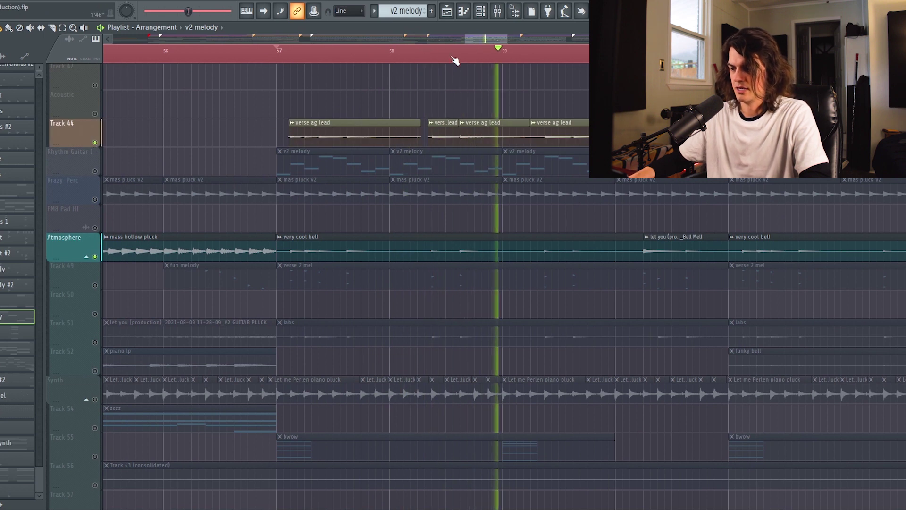
pyautogui.keyDown('ctrl'); pyautogui.scroll(-1, 454, 60); pyautogui.keyUp('ctrl')
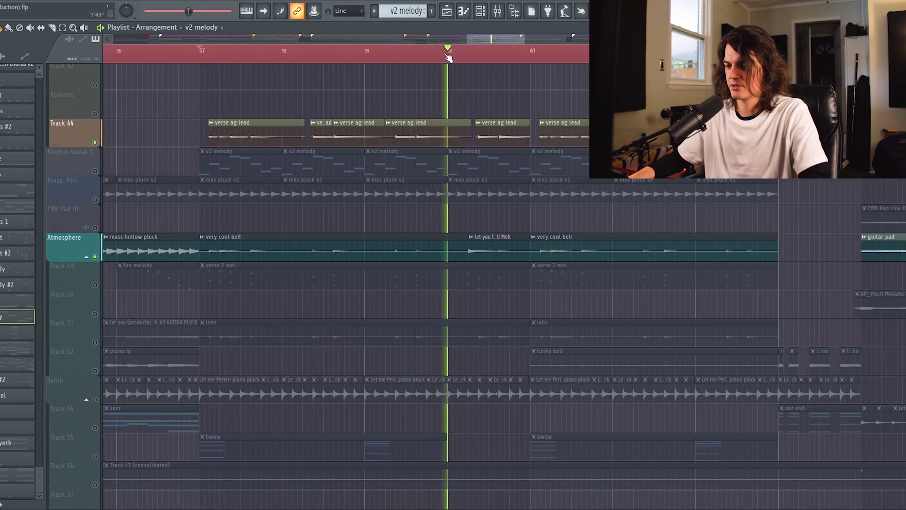
pyautogui.keyDown('ctrl'); pyautogui.scroll(1, 448, 57); pyautogui.keyUp('ctrl')
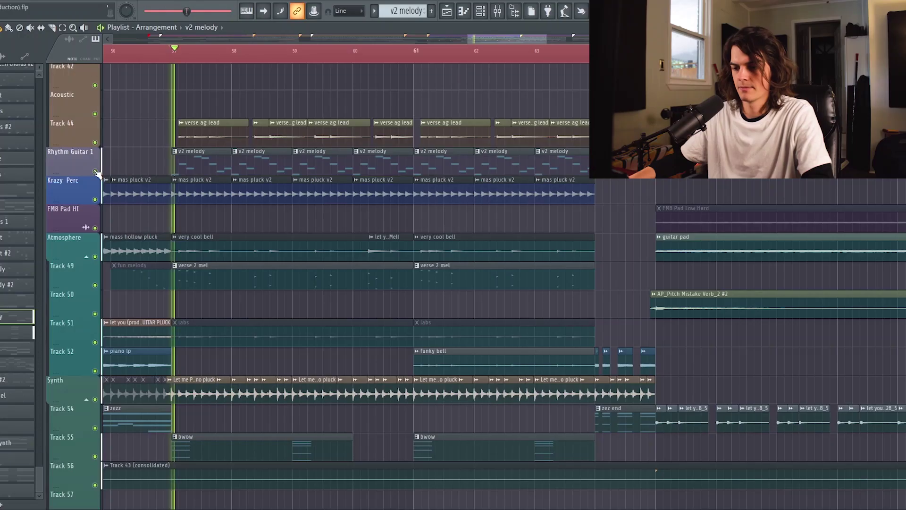
# - Play Verse 2's full mix from bar 57 with all tracks back on
pyautogui.scroll(2, 226, 57)
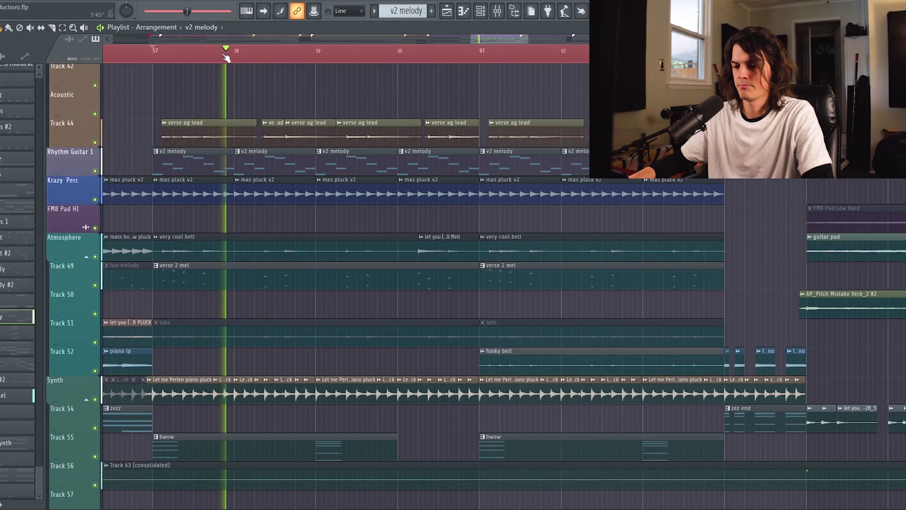
pyautogui.scroll(1, 225, 57)
pyautogui.scroll(-1, 228, 210)
pyautogui.press('space')
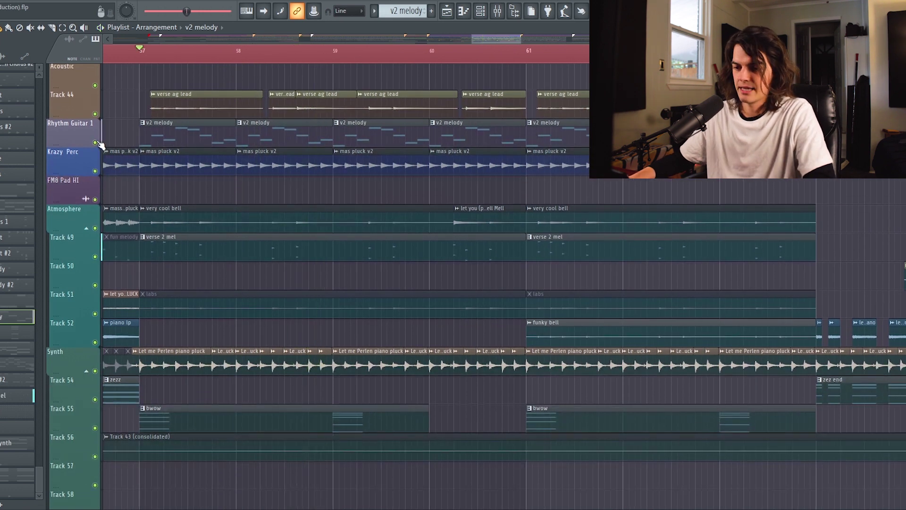
# - Solo Rhythm Guitar 1, play its v2 melody pattern from bar 57, and turn the other tracks back on
pyautogui.keyDown('ctrl'); pyautogui.click(96, 143); pyautogui.keyUp('ctrl')
pyautogui.scroll(-2, 237, 62)
pyautogui.press('space')
pyautogui.press('space')
pyautogui.scroll(-3, 128, 138)
pyautogui.keyDown('ctrl'); pyautogui.click(96, 142); pyautogui.keyUp('ctrl')
# - Play the full mix from about the middle of bar 63 toward the Prechorus 2 marker
pyautogui.scroll(3, 302, 59)
pyautogui.click(295, 55)
pyautogui.scroll(2, 337, 130)
pyautogui.scroll(-3, 339, 132)
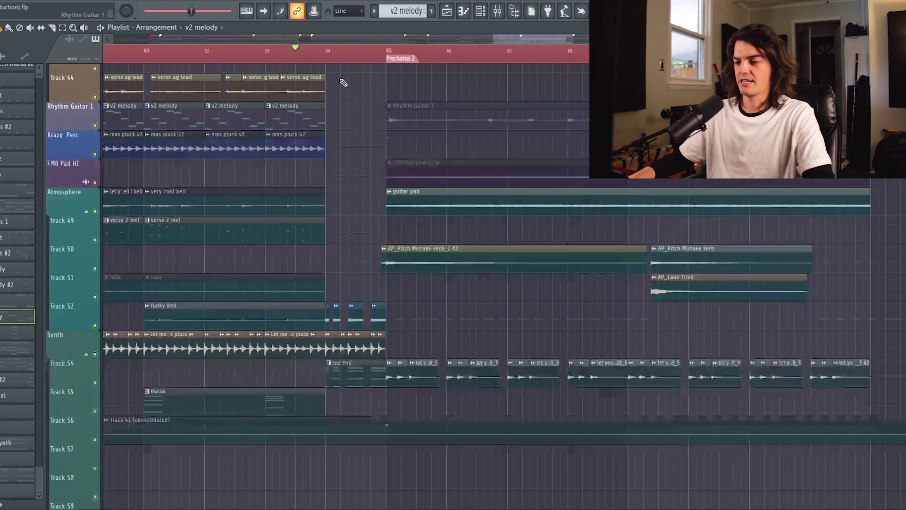
pyautogui.scroll(2, 344, 48)
pyautogui.press('space')
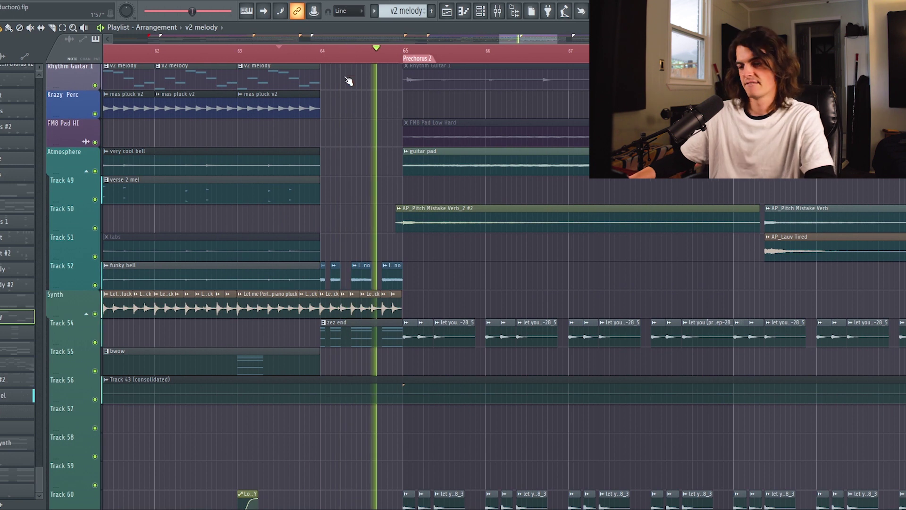
# - Audition the piano clips on Track 52 and the zez end pattern on Track 54 from bar 64, soloing each track
pyautogui.press('space')
pyautogui.rightClick(95, 285)
pyautogui.scroll(2, 355, 56)
pyautogui.press('space')
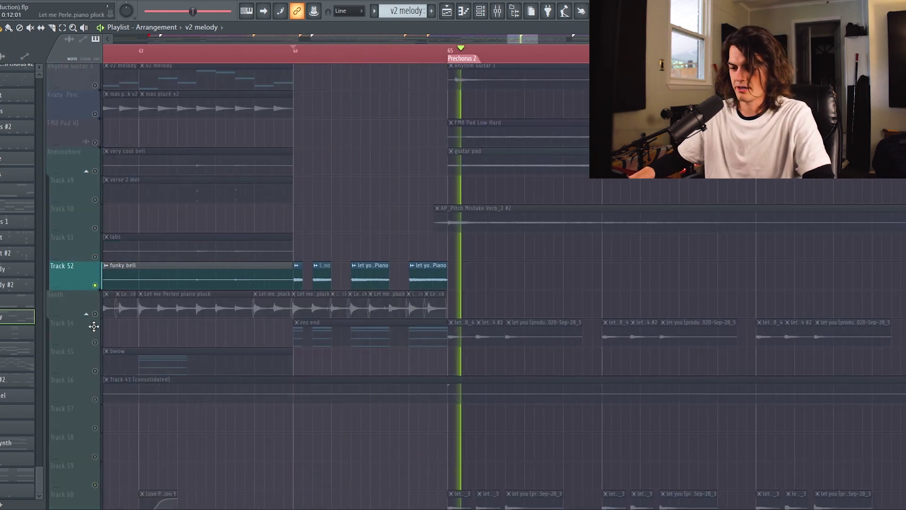
pyautogui.rightClick(96, 342)
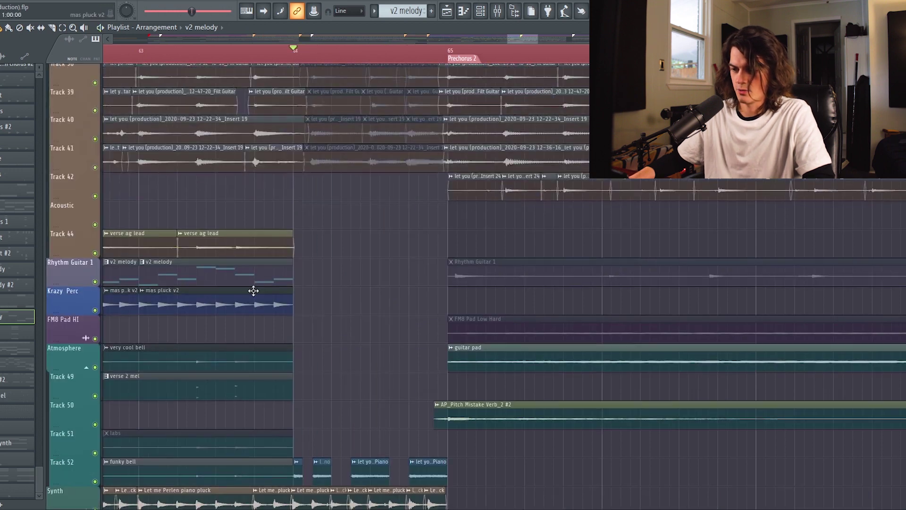
pyautogui.scroll(1, 203, 271)
# - Solo Track 36 and the rEB rUGIAR track and play their guitar clips from bar 64
pyautogui.scroll(6, 195, 268)
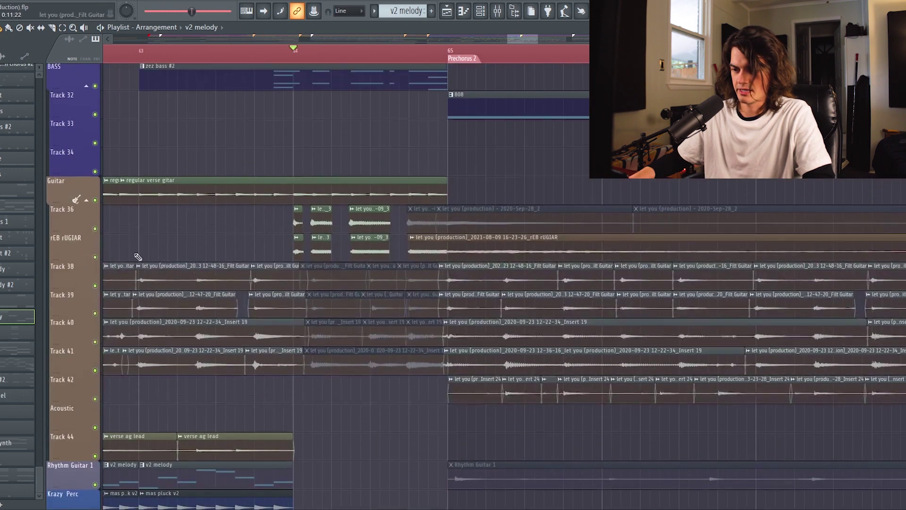
pyautogui.rightClick(95, 258)
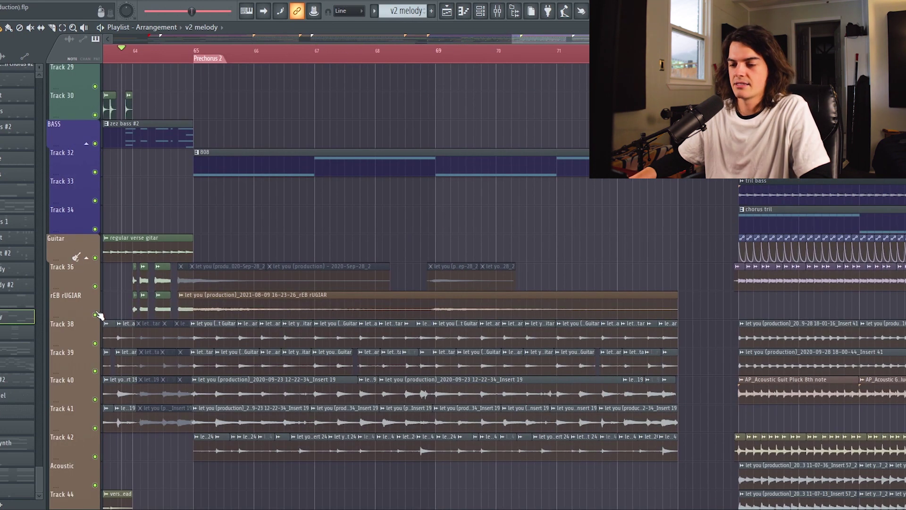
pyautogui.rightClick(95, 315)
# - Play Verse 2's ending in the full mix from just after bar 63 through into Prechorus 2
pyautogui.click(179, 50)
pyautogui.scroll(1, 192, 54)
pyautogui.press('space')
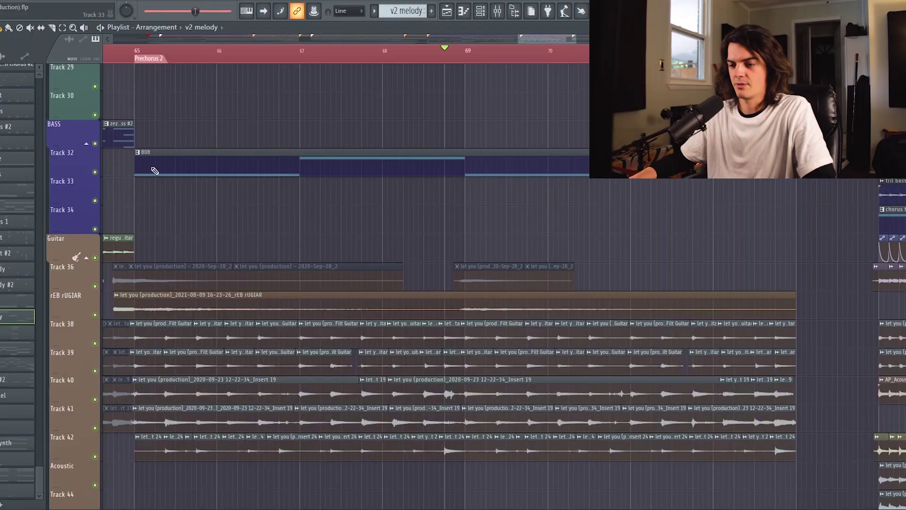
# - Look over the drum, loop, 808 and guitar clips in Prechorus 2
pyautogui.scroll(5, 155, 171)
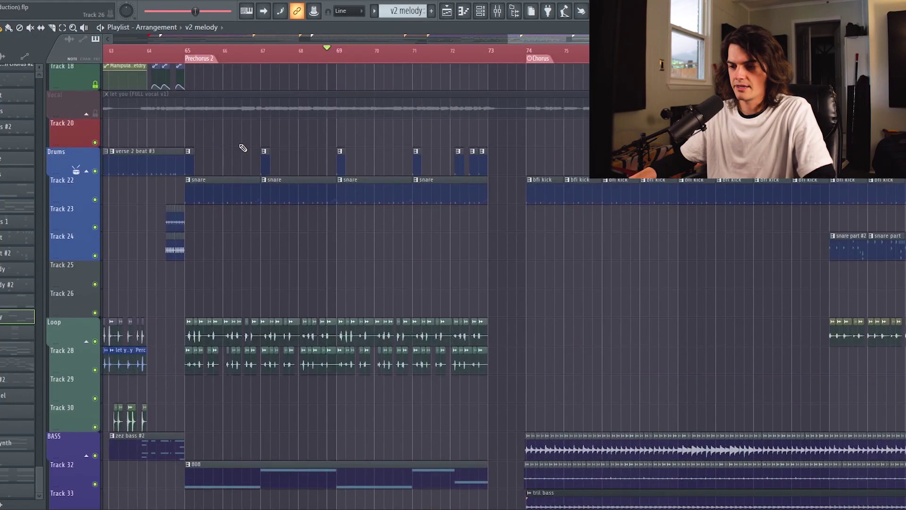
pyautogui.scroll(-10, 244, 148)
pyautogui.scroll(-10, 246, 146)
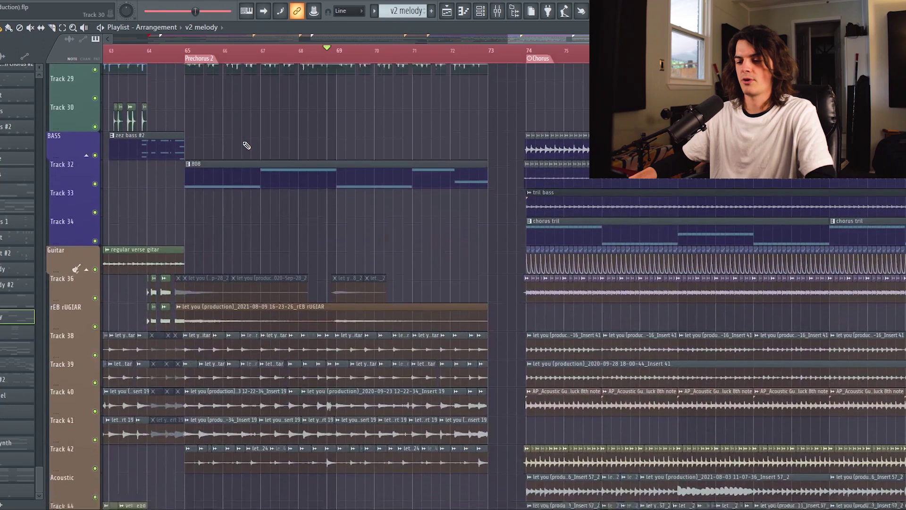
# - Solo Tracks 54 and 60, play their clips from bar 65, and inspect the lil piz channel's effects in the mixer
pyautogui.scroll(-3, 231, 161)
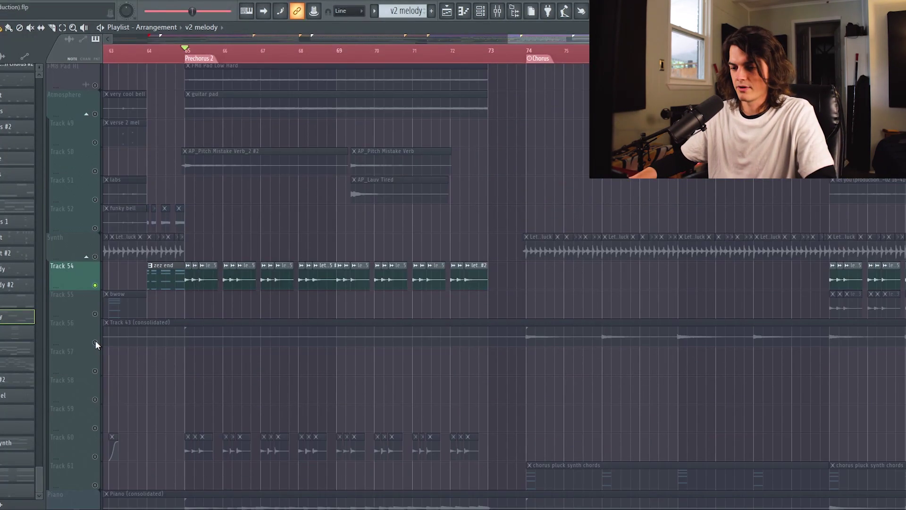
pyautogui.scroll(-4, 172, 395)
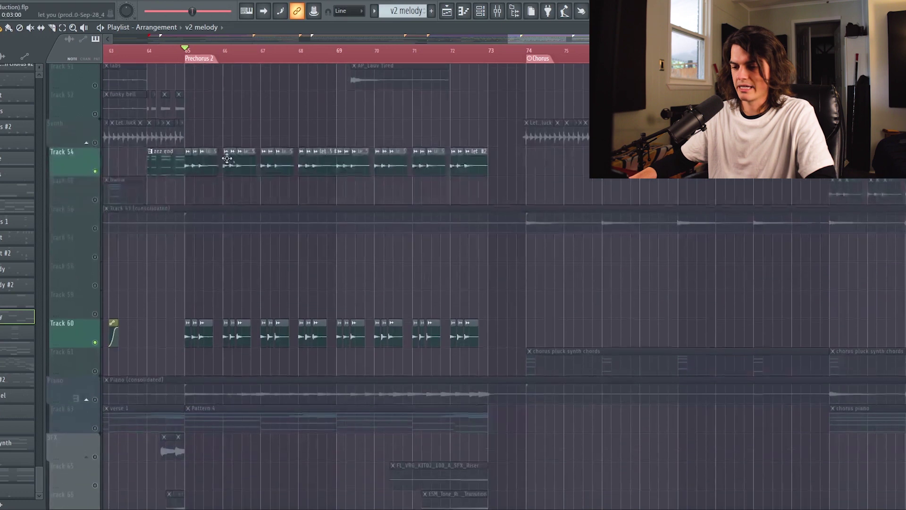
pyautogui.scroll(2, 263, 43)
pyautogui.press('space')
pyautogui.scroll(1, 315, 58)
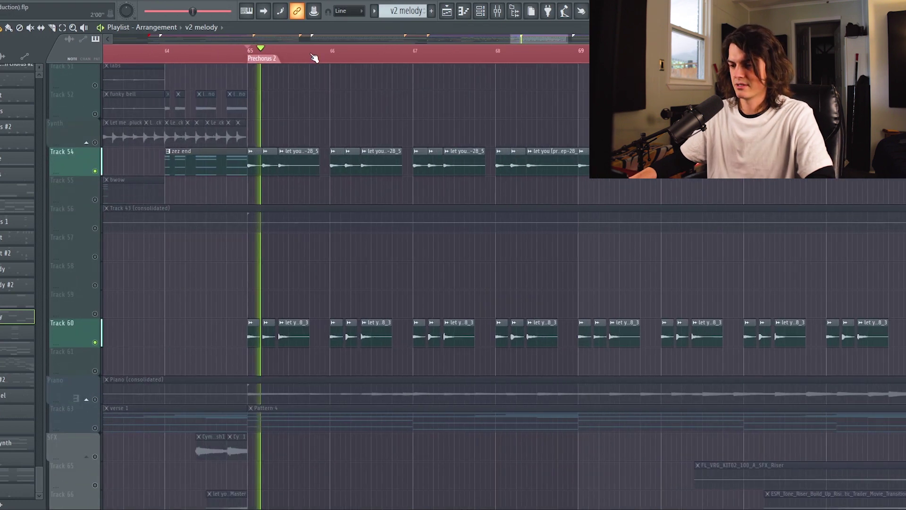
pyautogui.scroll(1, 321, 58)
pyautogui.scroll(1, 324, 58)
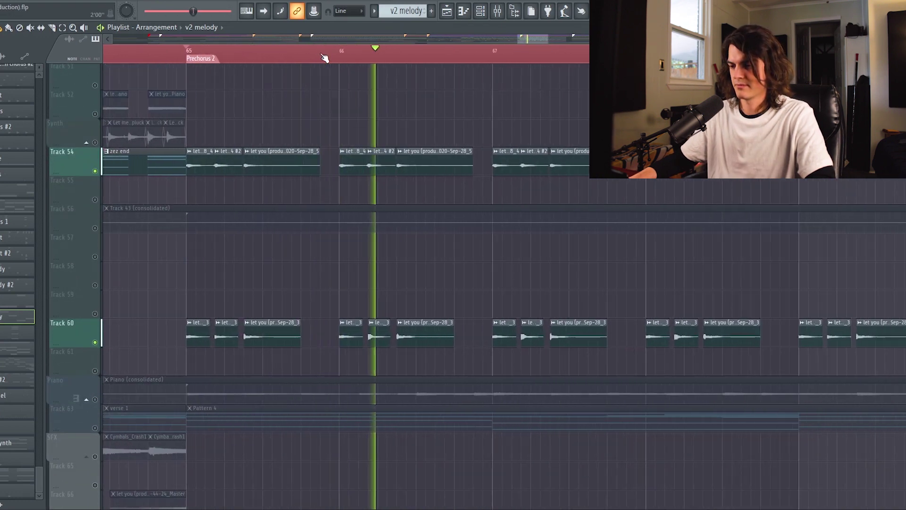
pyautogui.press('F9')
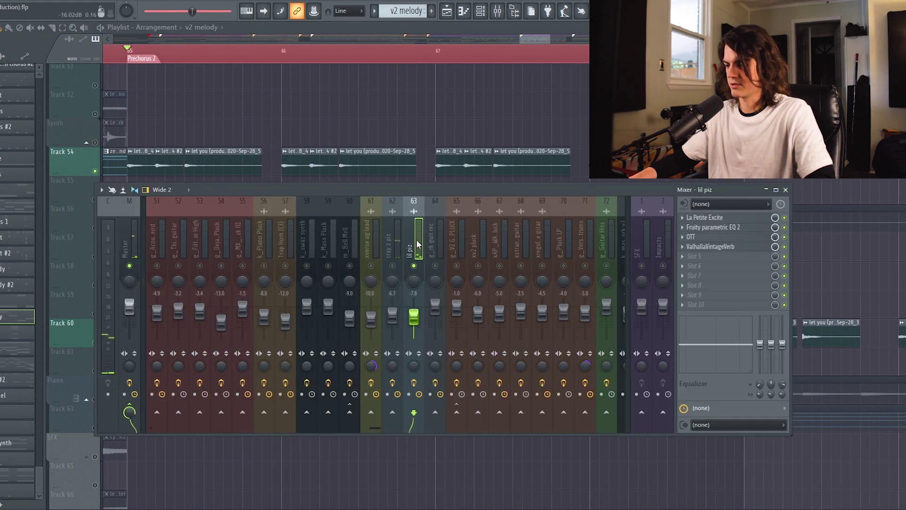
# - Play Prechorus 2's full mix from bar 65 with all tracks on
pyautogui.press('space')
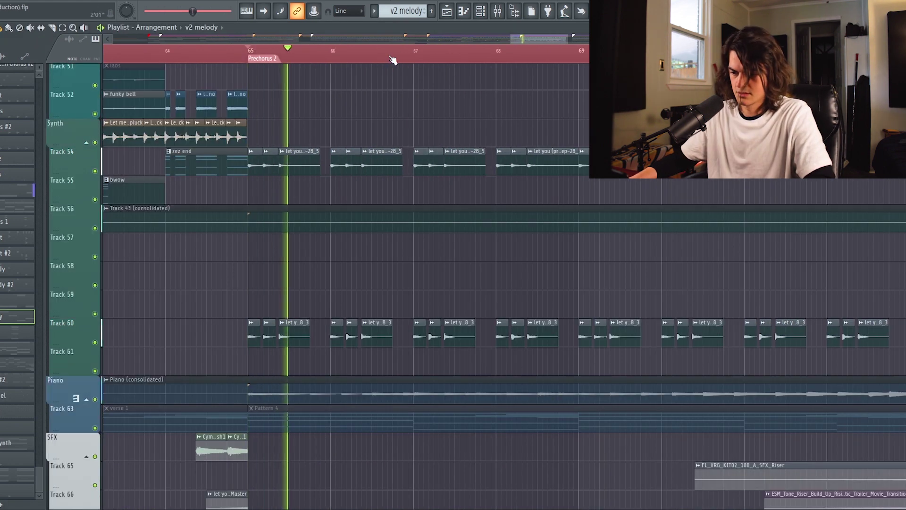
pyautogui.scroll(-1, 395, 61)
pyautogui.scroll(6, 398, 258)
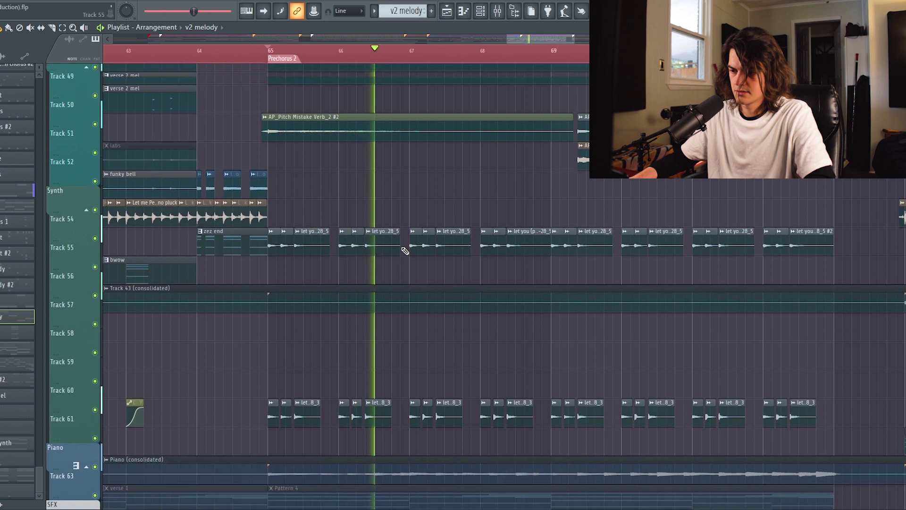
pyautogui.scroll(2, 403, 238)
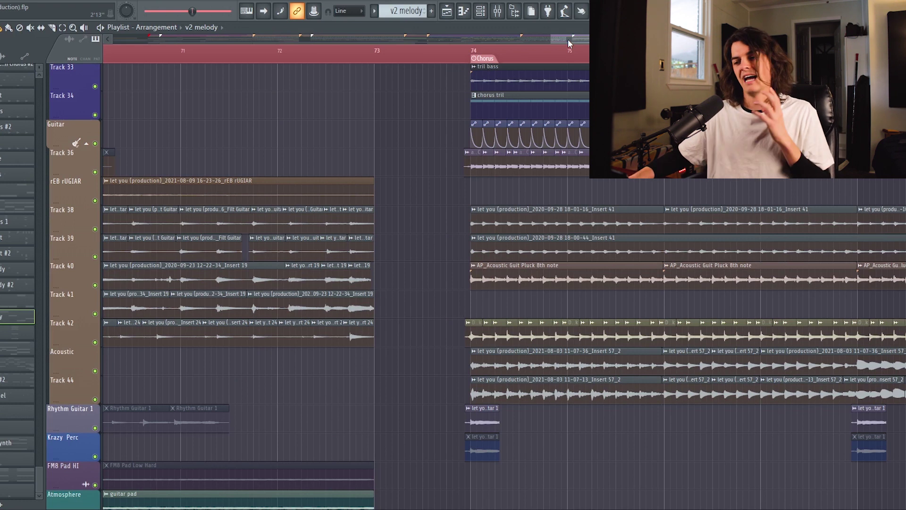
# - Move the playhead to the Chorus marker at bar 74 and look over the chorus bass, guitar and synth clips
pyautogui.click(466, 59)
pyautogui.scroll(-3, 499, 54)
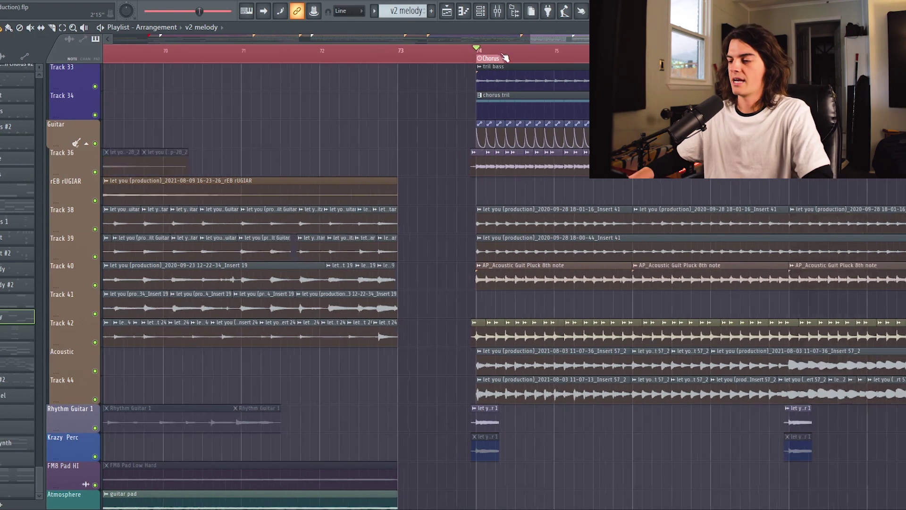
pyautogui.hscroll(5, 445, 226)
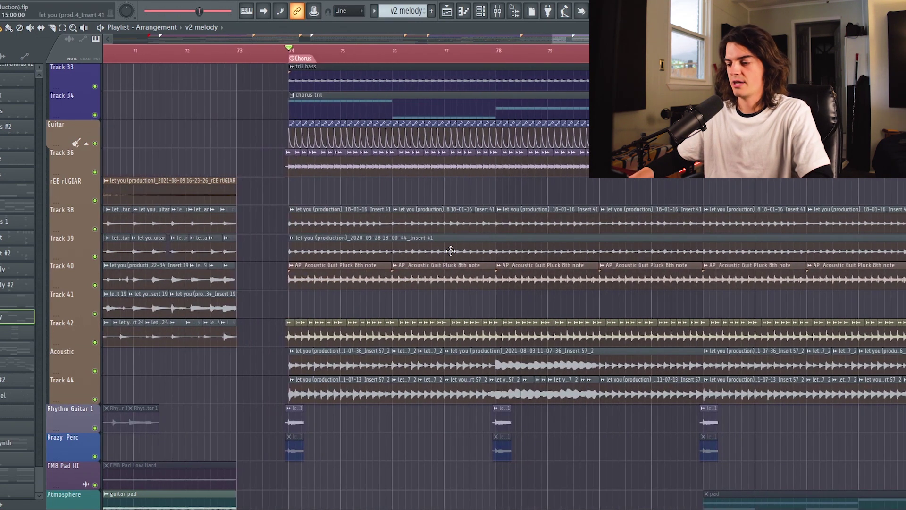
pyautogui.scroll(-3, 447, 236)
pyautogui.scroll(-8, 434, 265)
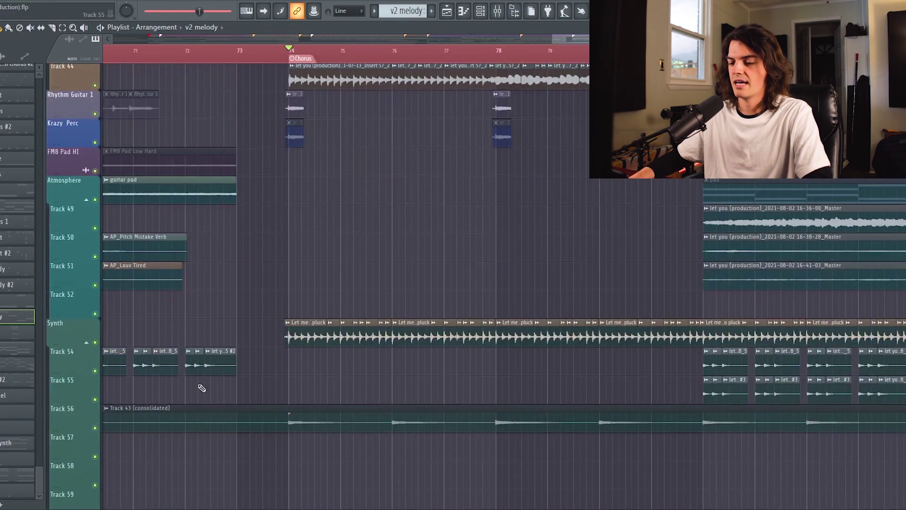
# - Audition the Synth track's piano pluck and Track 22's bfi kick patterns from bar 74, soloing each track
pyautogui.keyDown('ctrl'); pyautogui.click(95, 343); pyautogui.keyUp('ctrl')
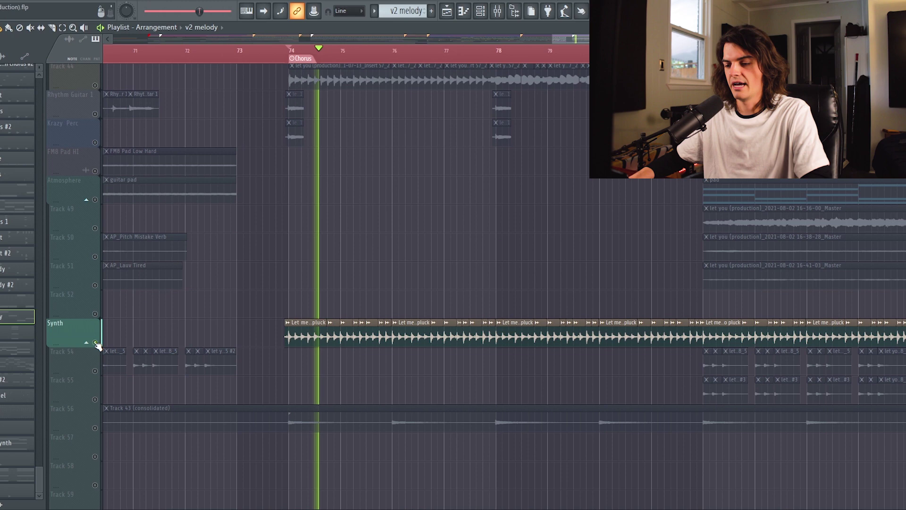
pyautogui.scroll(3, 336, 293)
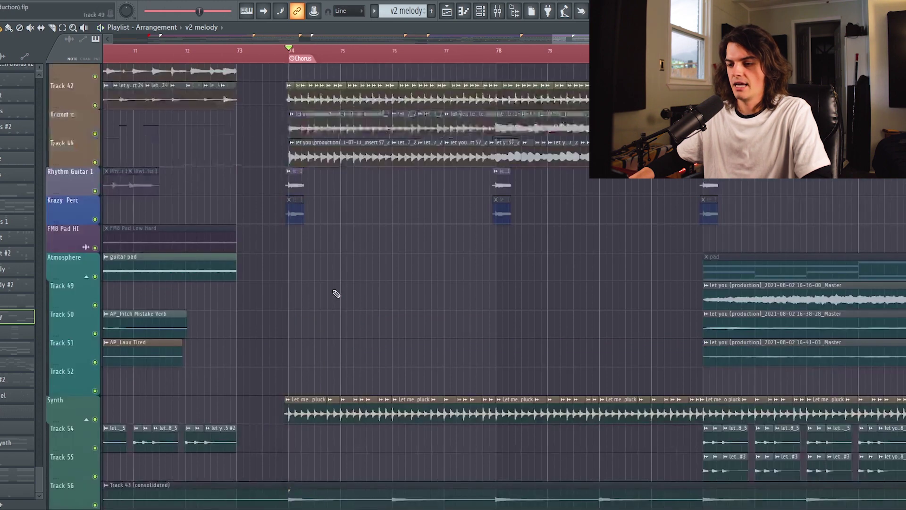
pyautogui.scroll(17, 336, 294)
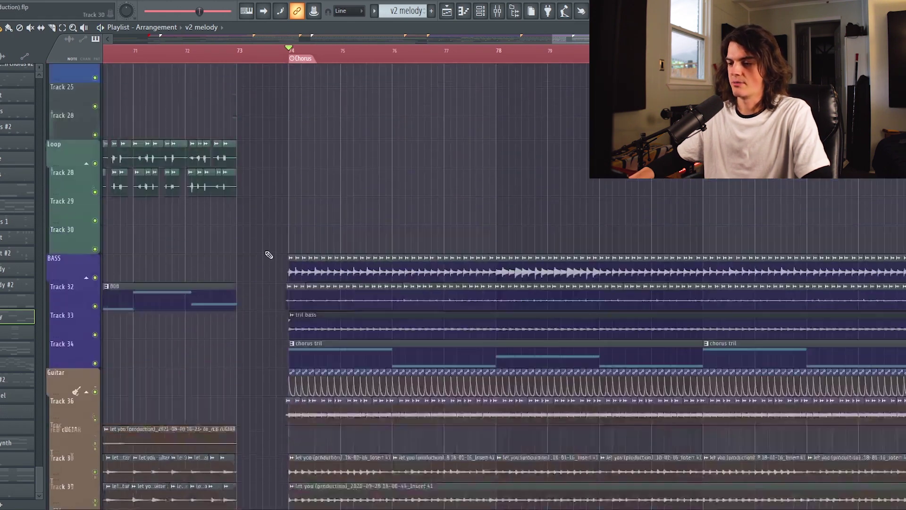
pyautogui.scroll(4, 269, 255)
pyautogui.keyDown('ctrl'); pyautogui.click(95, 145); pyautogui.keyUp('ctrl')
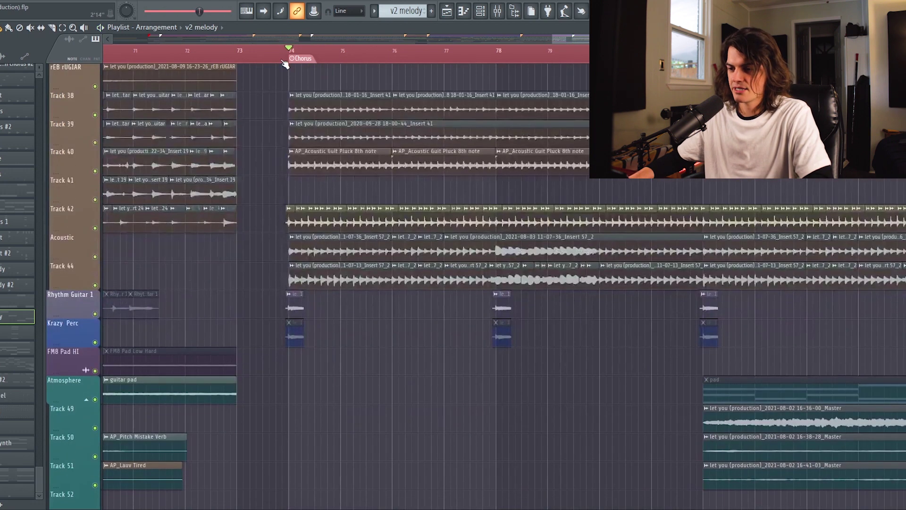
# - Solo the Rhythm Guitar 1 track and play its clip at the Chorus marker on bar 74
pyautogui.scroll(3, 284, 60)
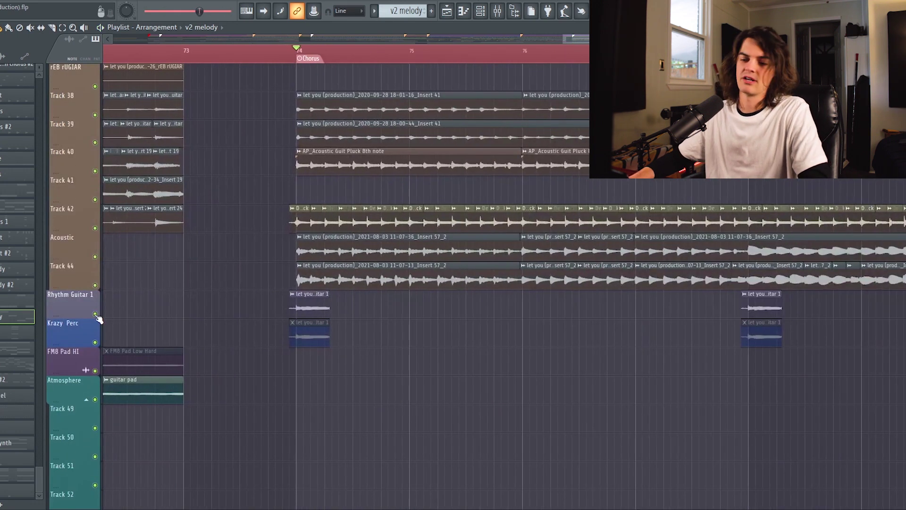
pyautogui.keyDown('ctrl'); pyautogui.click(96, 315); pyautogui.keyUp('ctrl')
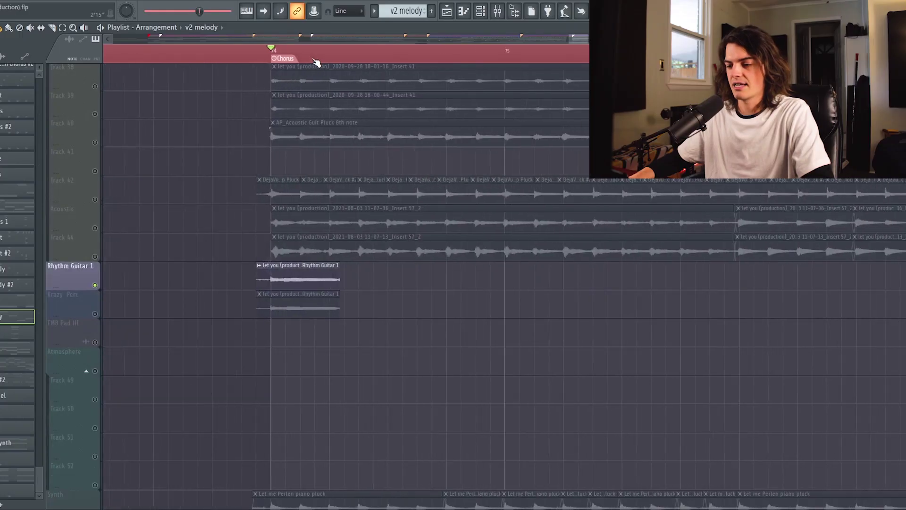
pyautogui.scroll(-5, 323, 53)
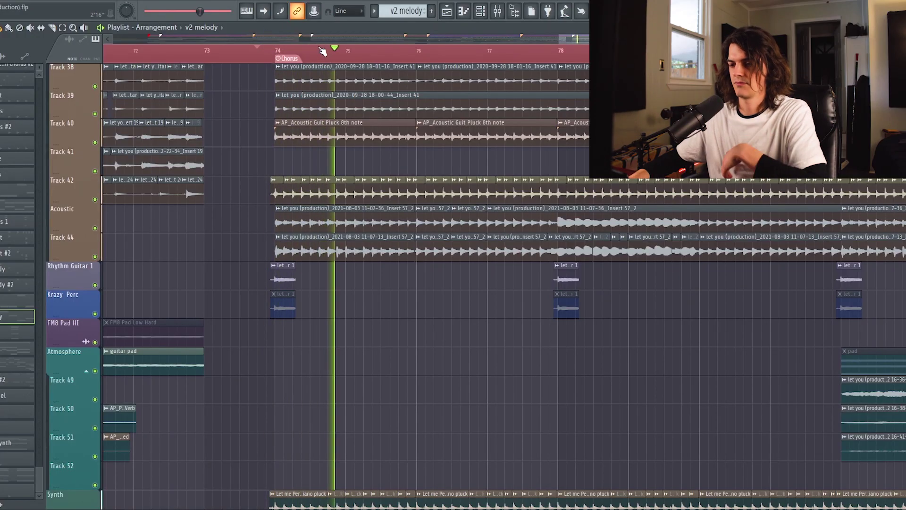
# - Solo Tracks 38 and 39 and play their chorus guitar clips from bar 74
pyautogui.scroll(-4, 326, 35)
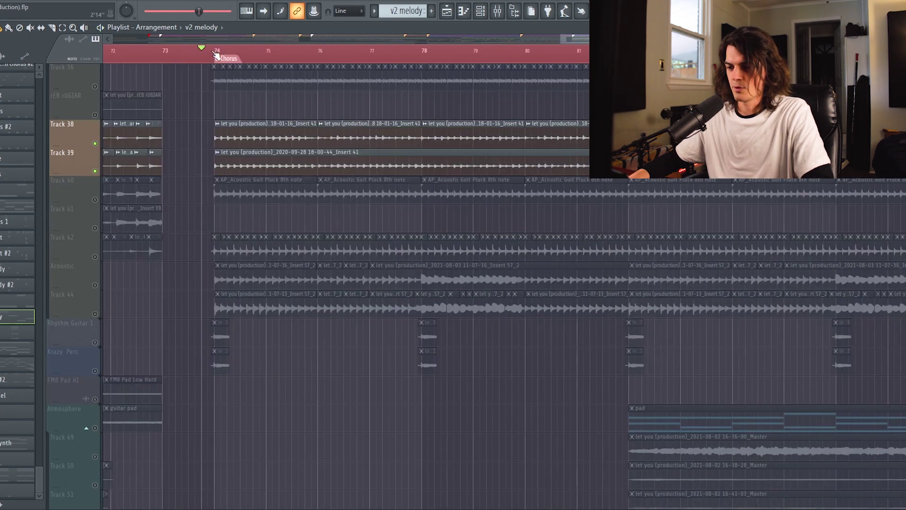
pyautogui.scroll(2, 216, 55)
pyautogui.scroll(1, 203, 179)
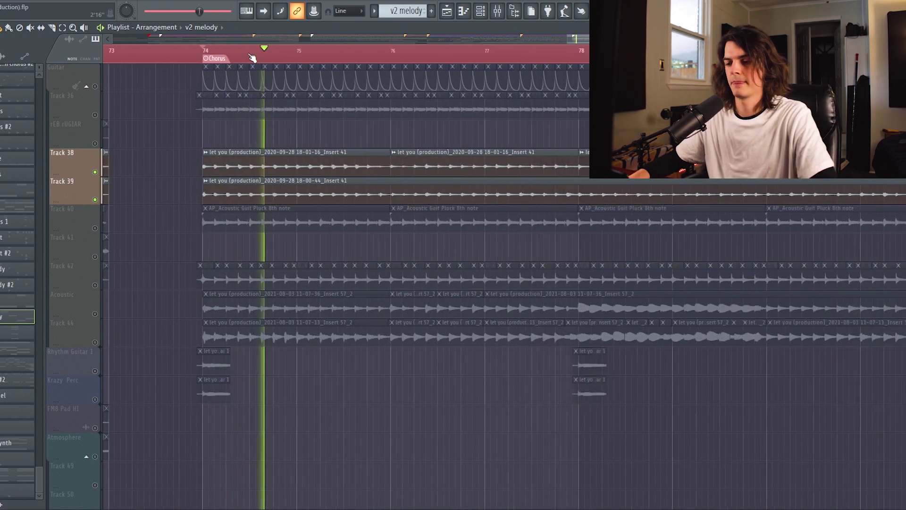
pyautogui.scroll(-1, 252, 56)
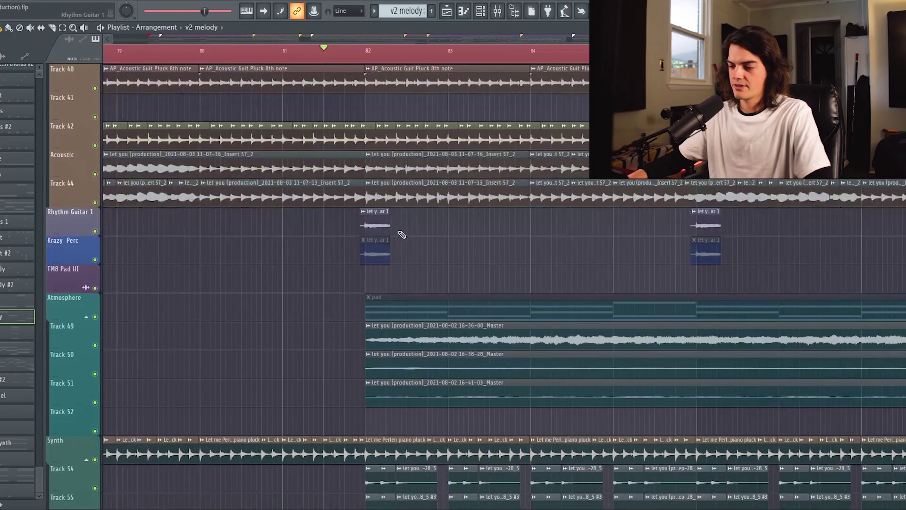
# - Audition the atmosphere recordings on Tracks 49, 50 and 51 from bar 82, ending with all three soloed together
pyautogui.scroll(-3, 401, 235)
pyautogui.scroll(-3, 378, 55)
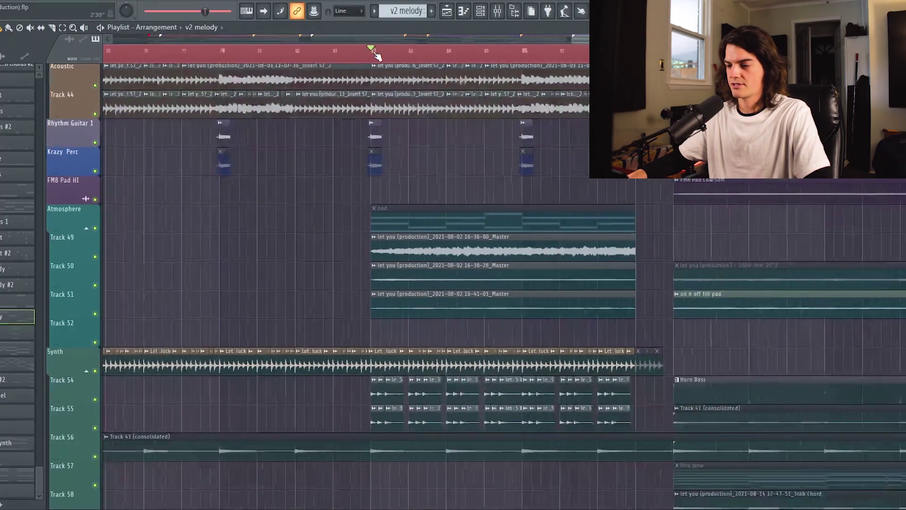
pyautogui.rightClick(95, 257)
pyautogui.press('space')
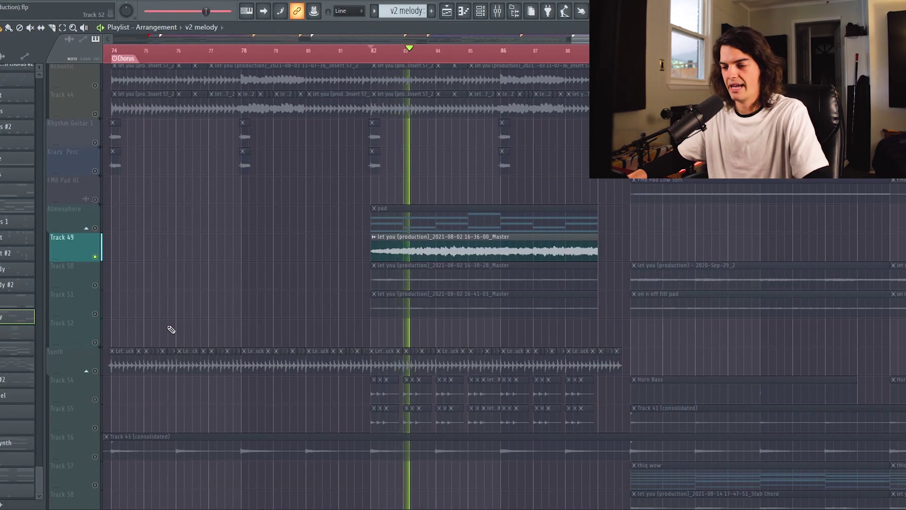
pyautogui.click(95, 315)
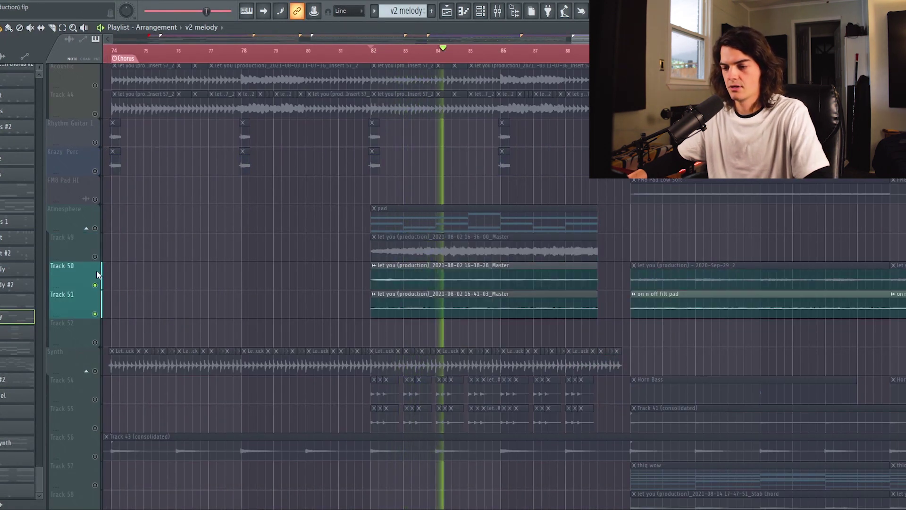
pyautogui.click(96, 257)
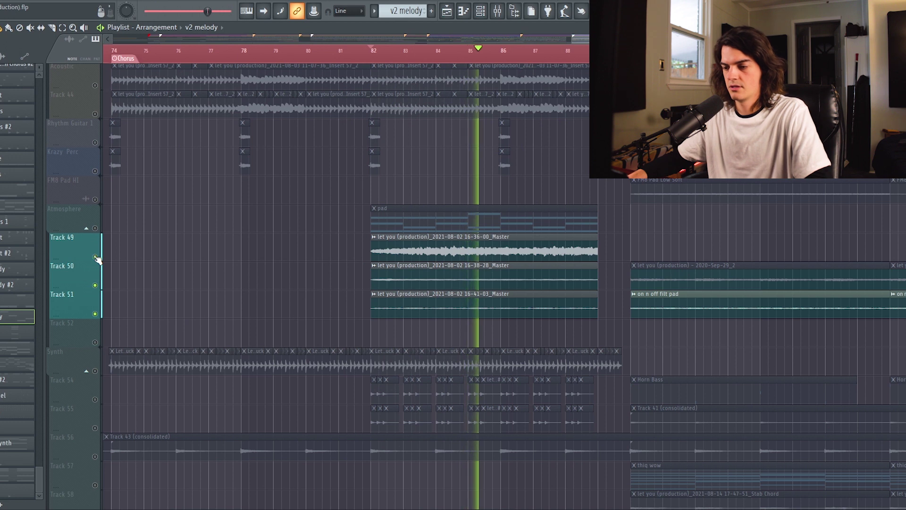
pyautogui.scroll(-1, 180, 227)
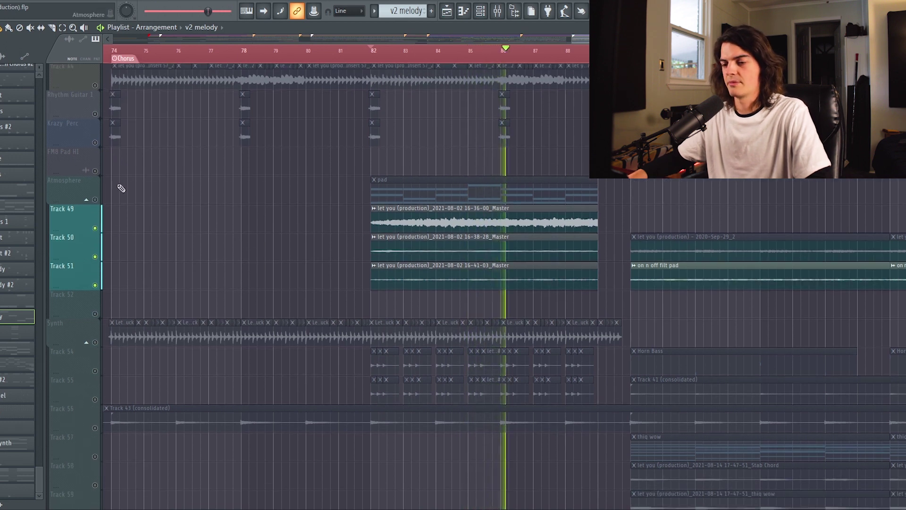
# - Stop the atmosphere audition and play the synth clips on Tracks 54 and 55 soloed together from bar 82
pyautogui.press('space')
pyautogui.rightClick(96, 229)
pyautogui.scroll(-3, 92, 274)
pyautogui.rightClick(95, 314)
pyautogui.click(96, 286)
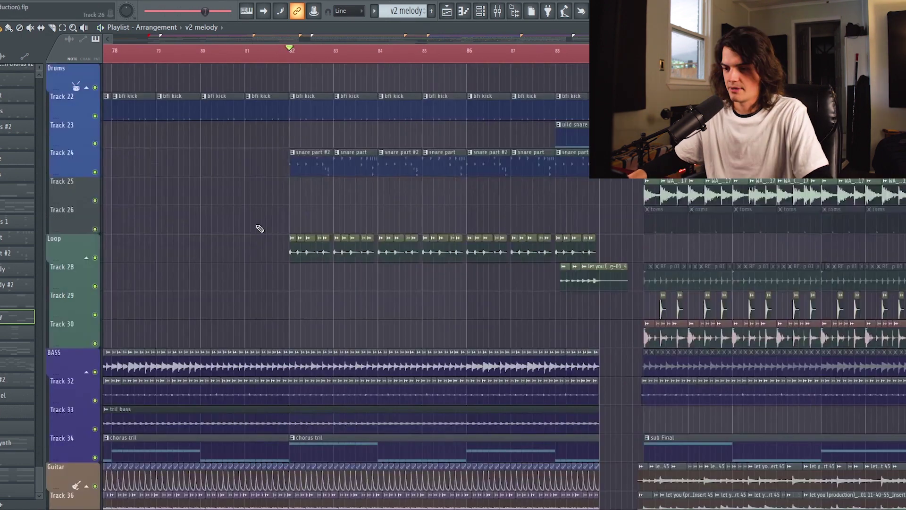
# - Solo the Loop track in the chorus's second half and play its clips from bar 82
pyautogui.scroll(1, 218, 211)
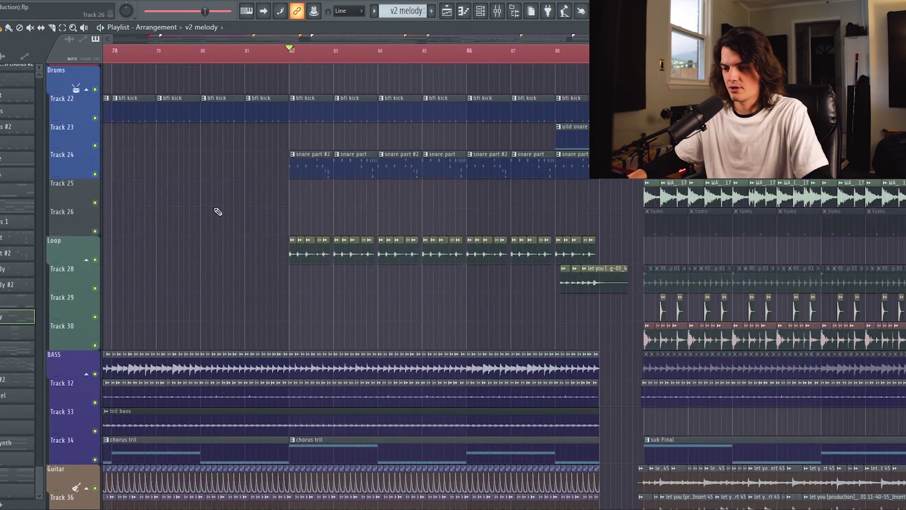
pyautogui.rightClick(96, 286)
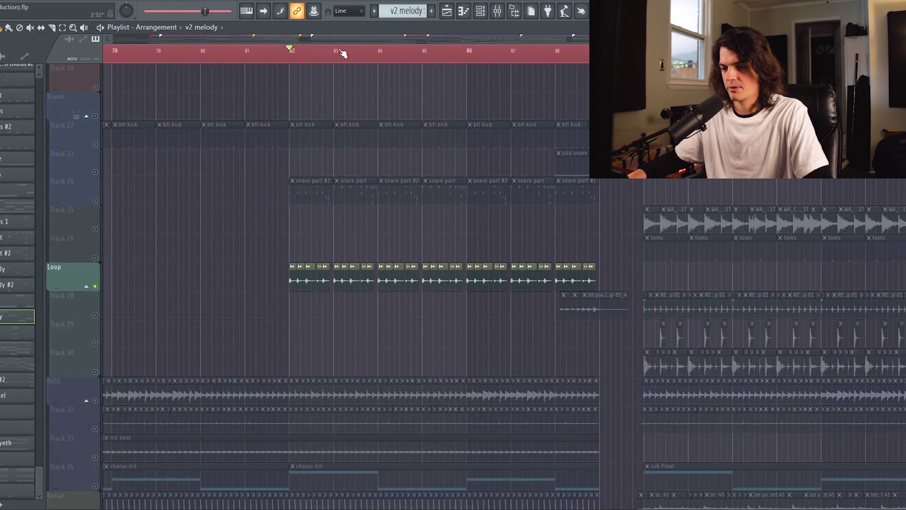
pyautogui.scroll(3, 342, 53)
pyautogui.press('space')
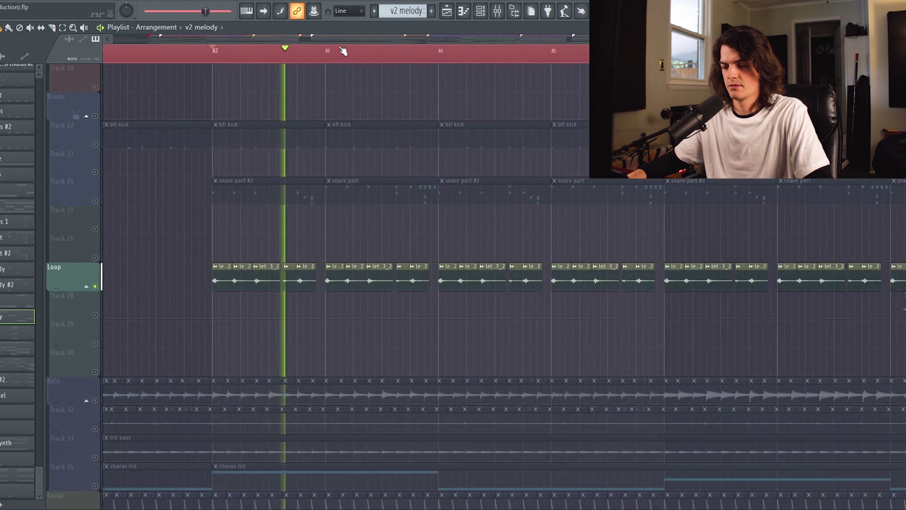
pyautogui.scroll(2, 342, 51)
pyautogui.press('space')
# - Solo Track 24, play it from bar 82, and inspect the snare part #2 pattern's drum channels in the channel rack
pyautogui.rightClick(95, 200)
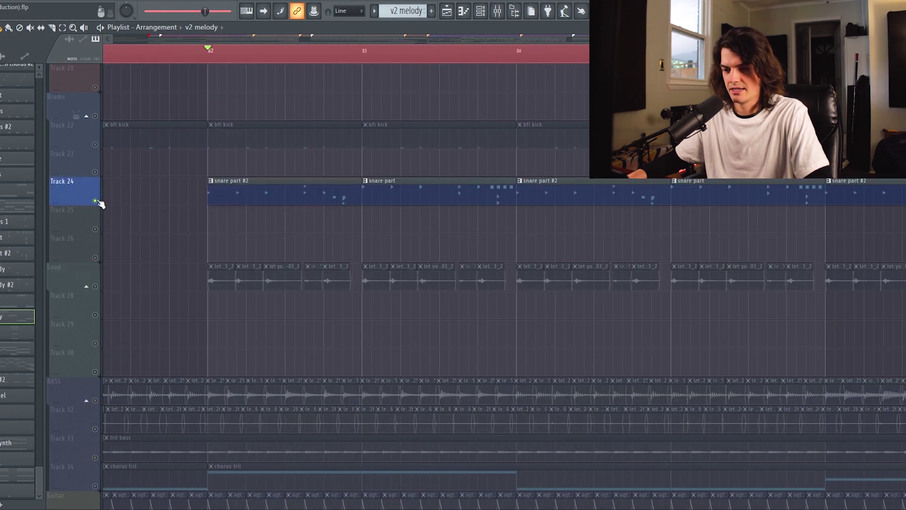
pyautogui.press('space')
pyautogui.doubleClick(249, 182)
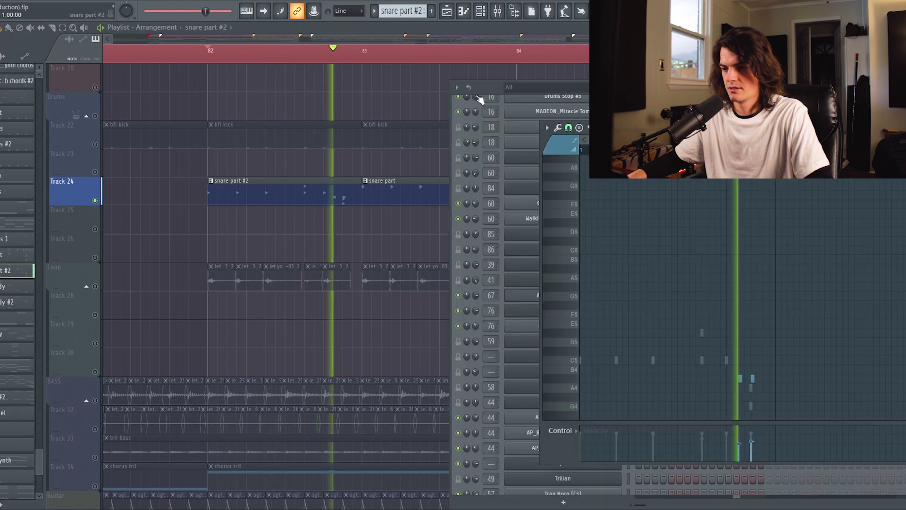
pyautogui.moveTo(721, 87); pyautogui.dragTo(559, 90)
pyautogui.scroll(5, 582, 155)
pyautogui.scroll(3, 584, 159)
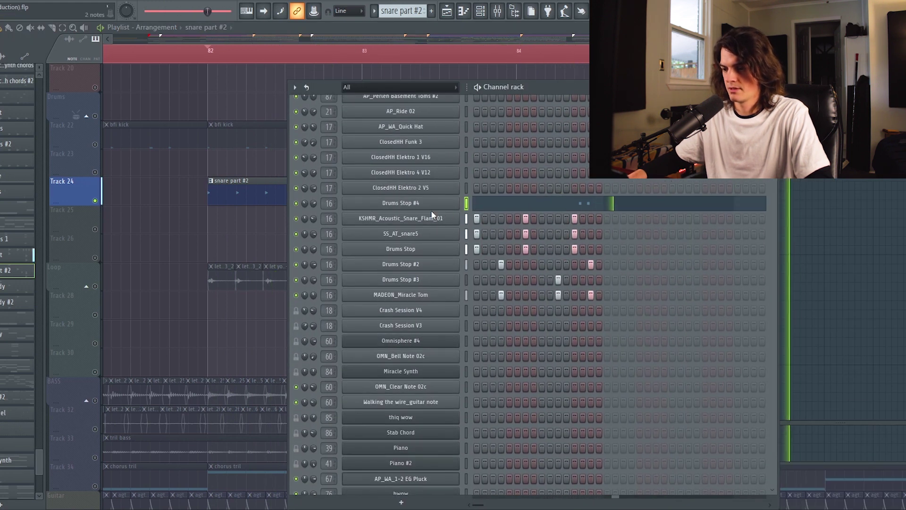
# - Return to the playlist and play Tracks 22, 24 and Loop together from bar 82
pyautogui.click(368, 61)
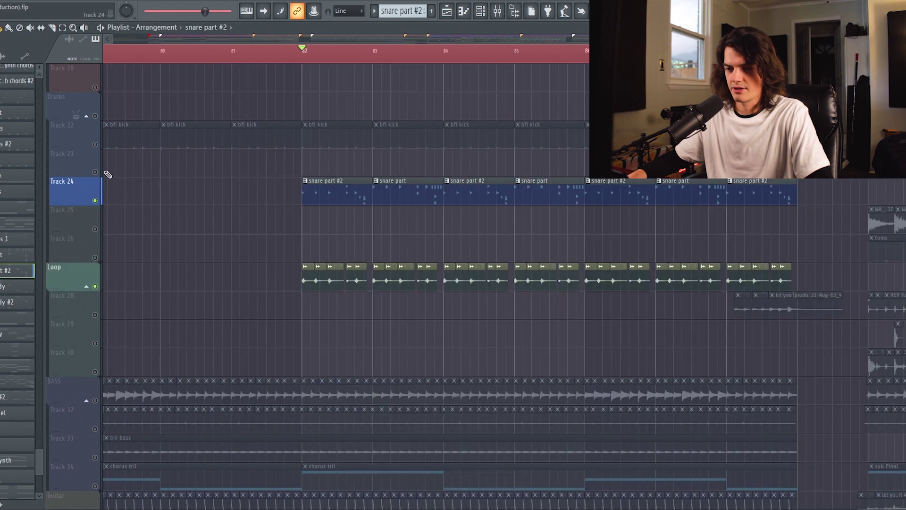
pyautogui.click(98, 145)
pyautogui.press('space')
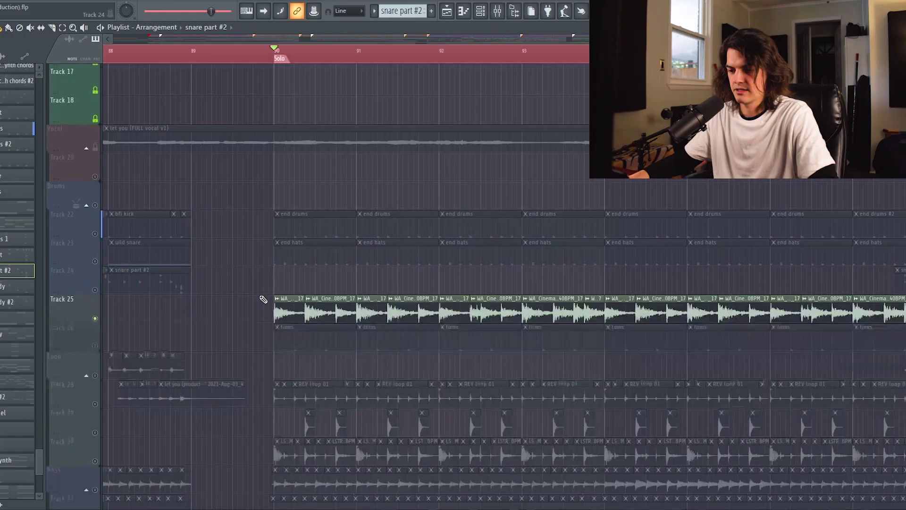
# - Audition the Solo section's drums from bar 90, starting with Track 25 alone and adding Tracks 26 and 22
pyautogui.scroll(-3, 263, 299)
pyautogui.scroll(-2, 343, 59)
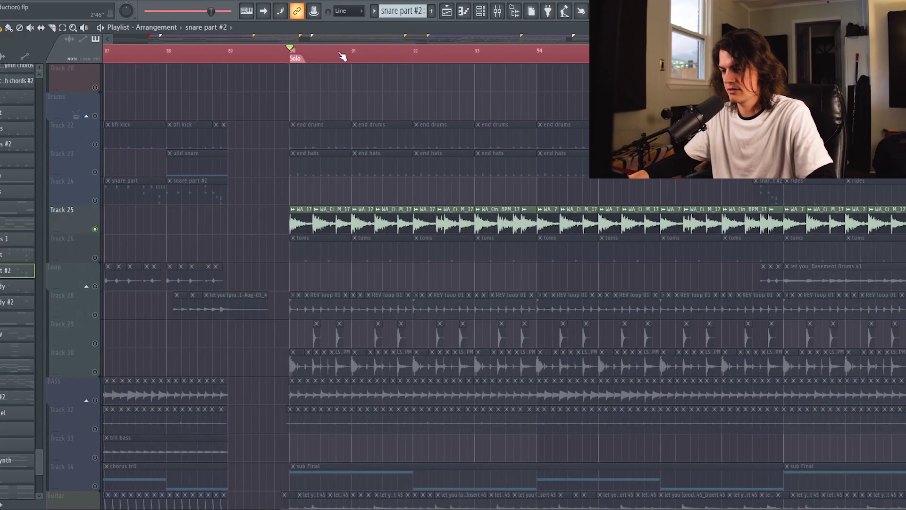
pyautogui.press('space')
pyautogui.click(96, 258)
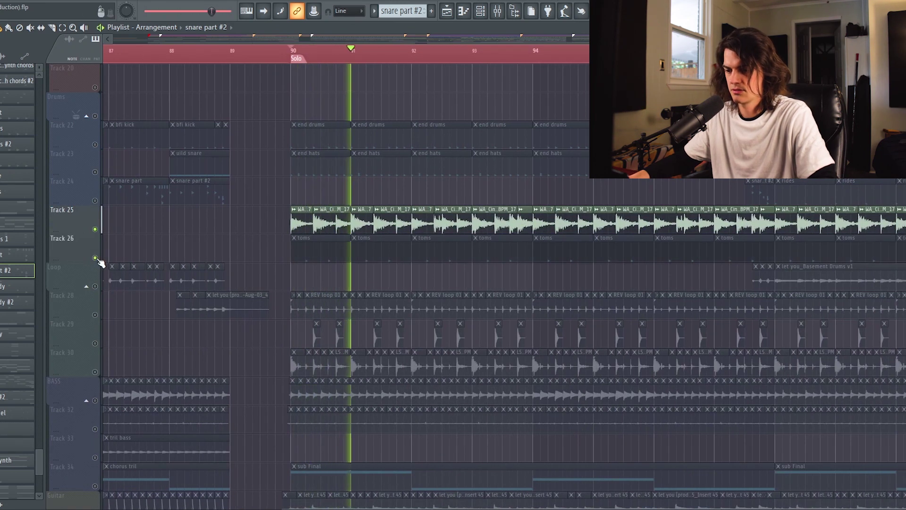
pyautogui.click(96, 144)
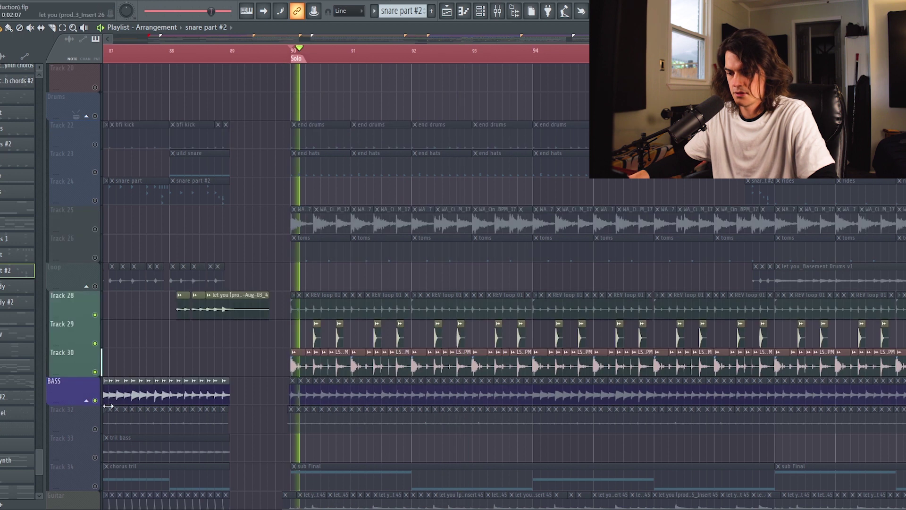
# - Play the soloed Guitar track and Track 36 from bar 90 and inspect the g_Screwed up AG channel's effects in the mixer
pyautogui.scroll(-3, 362, 78)
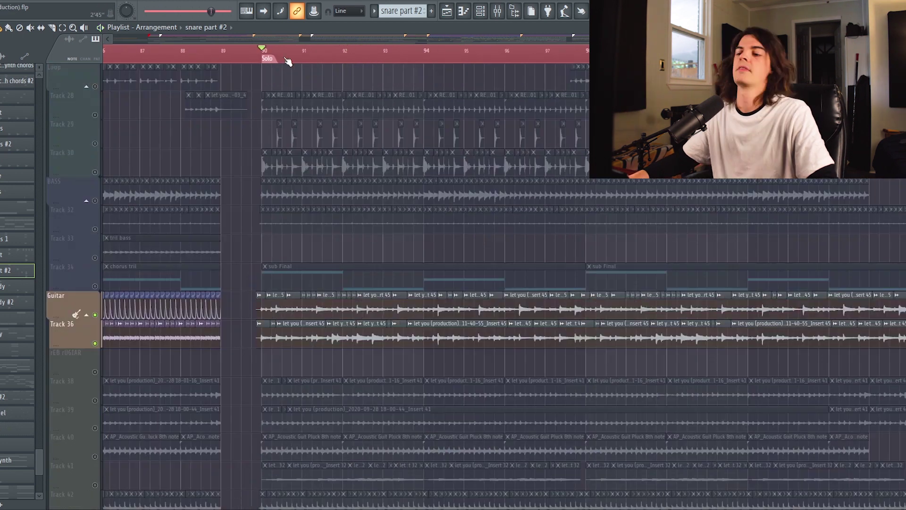
pyautogui.scroll(4, 287, 61)
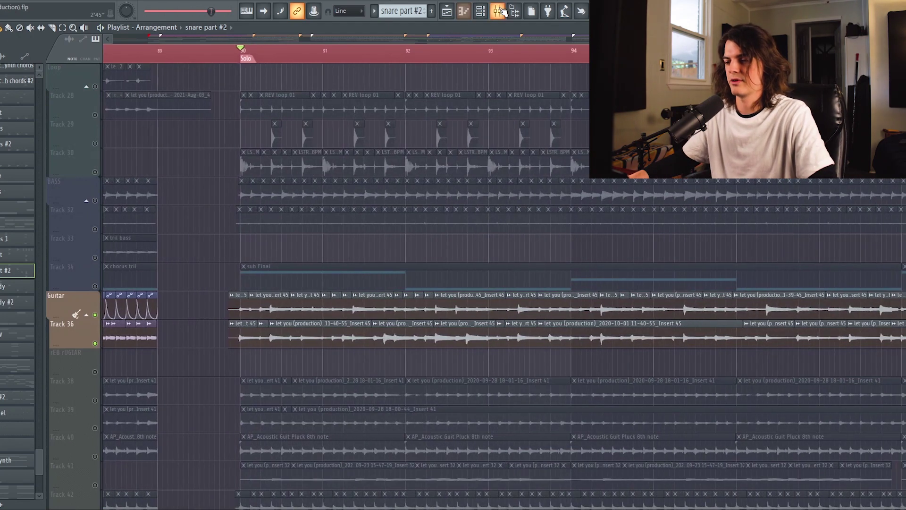
pyautogui.click(499, 11)
pyautogui.scroll(10, 409, 237)
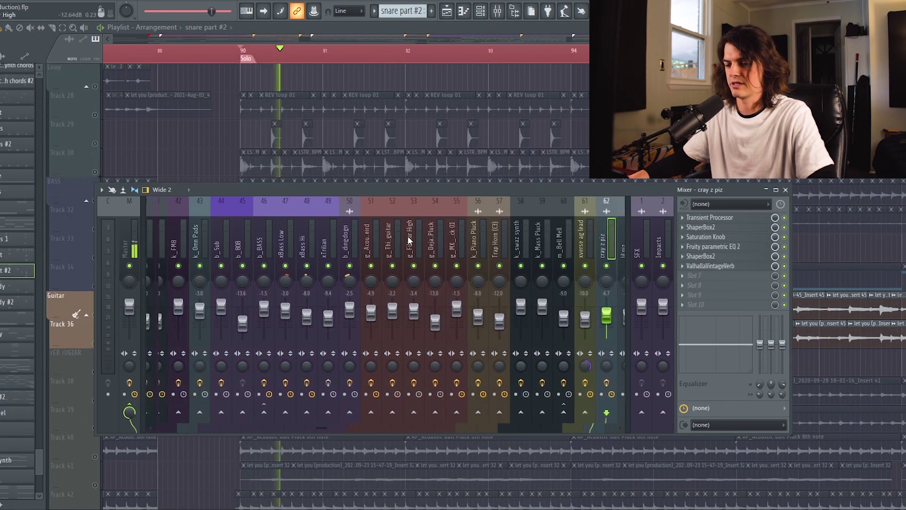
pyautogui.click(373, 248)
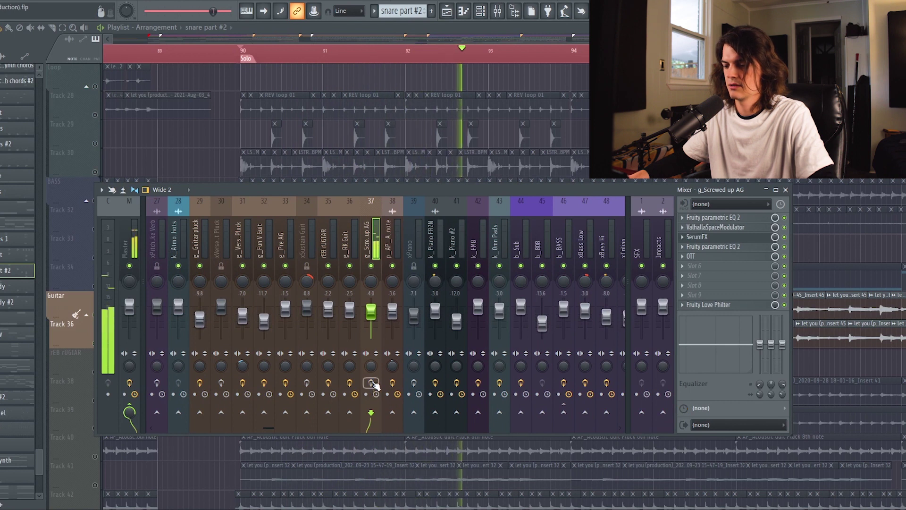
pyautogui.press('F9')
# - Audition the Solo section's guitar layers from bar 90, soloing Tracks 38 and 39 and adding Tracks 40, 41 and 42
pyautogui.scroll(-4, 99, 317)
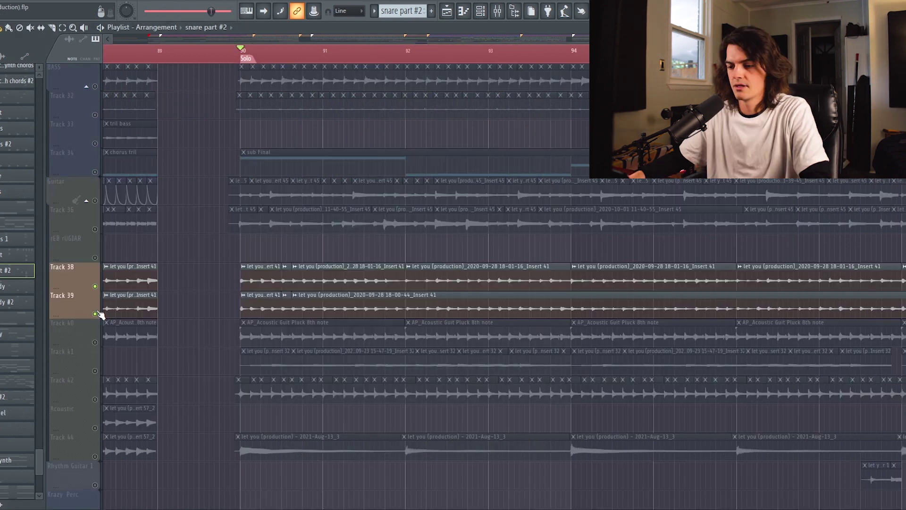
pyautogui.click(95, 342)
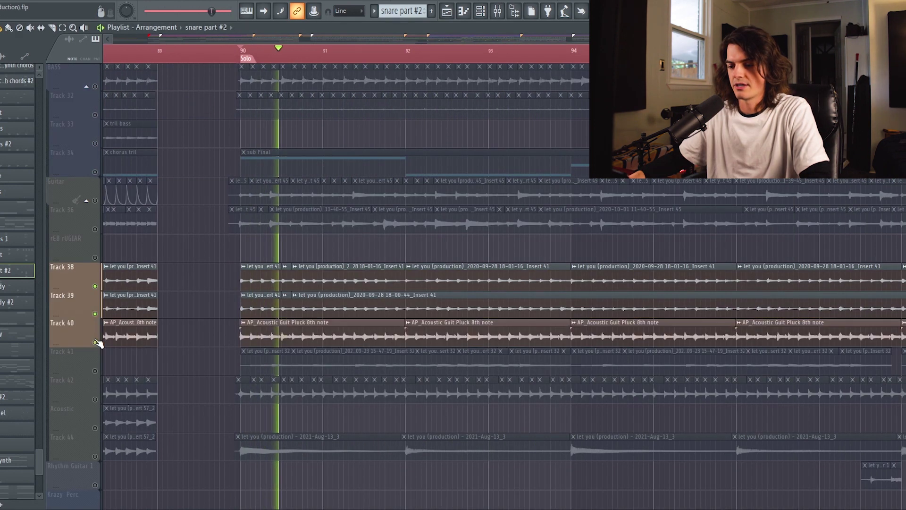
pyautogui.click(94, 371)
pyautogui.click(95, 399)
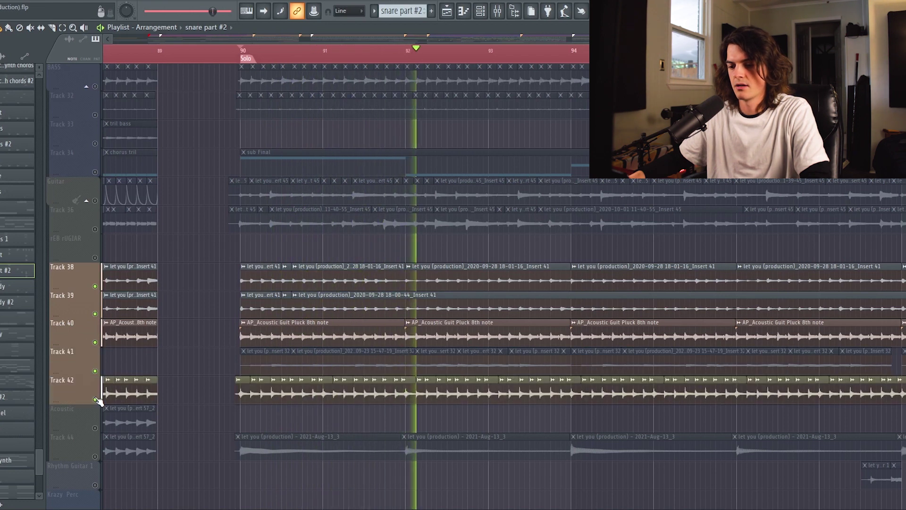
# - Solo Track 44 and play its sustained 2021-Aug-13_3 clips from bar 90
pyautogui.scroll(-4, 94, 378)
pyautogui.keyDown('ctrl'); pyautogui.click(96, 343); pyautogui.keyUp('ctrl')
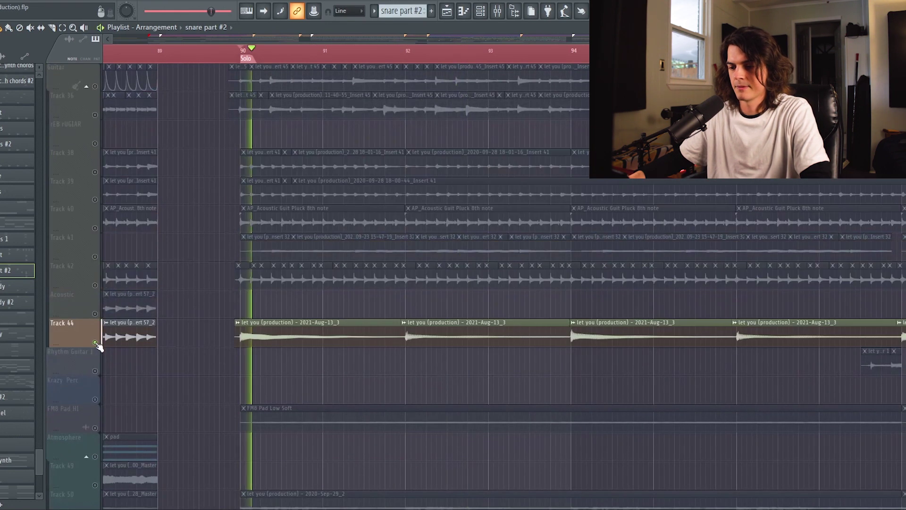
pyautogui.scroll(-2, 378, 63)
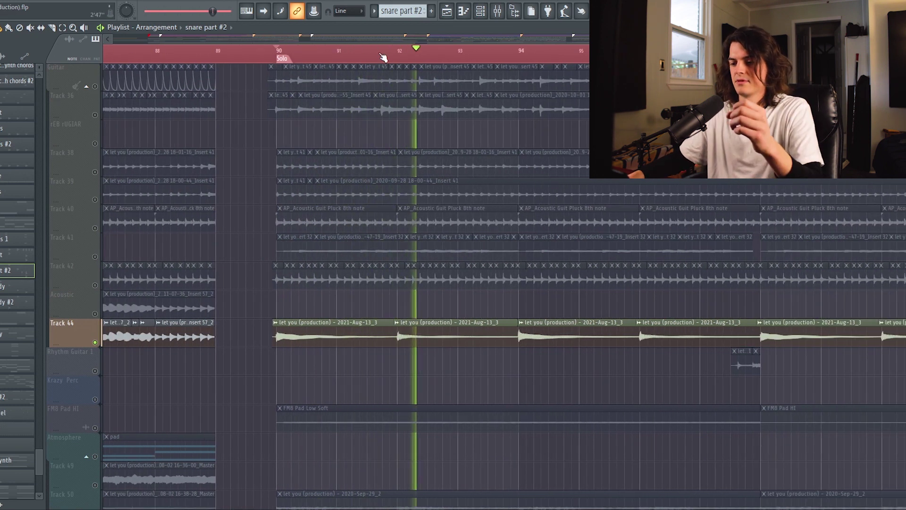
pyautogui.scroll(-2, 321, 288)
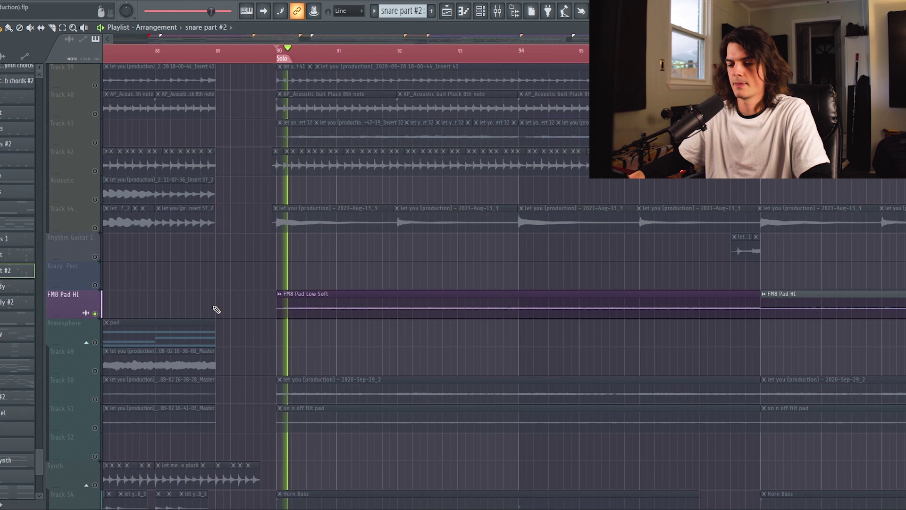
# - Audition the FM8 Pad Low Soft, on n off filt pad and Horn Bass clips from bar 90, soloing each track in turn
pyautogui.scroll(-2, 216, 309)
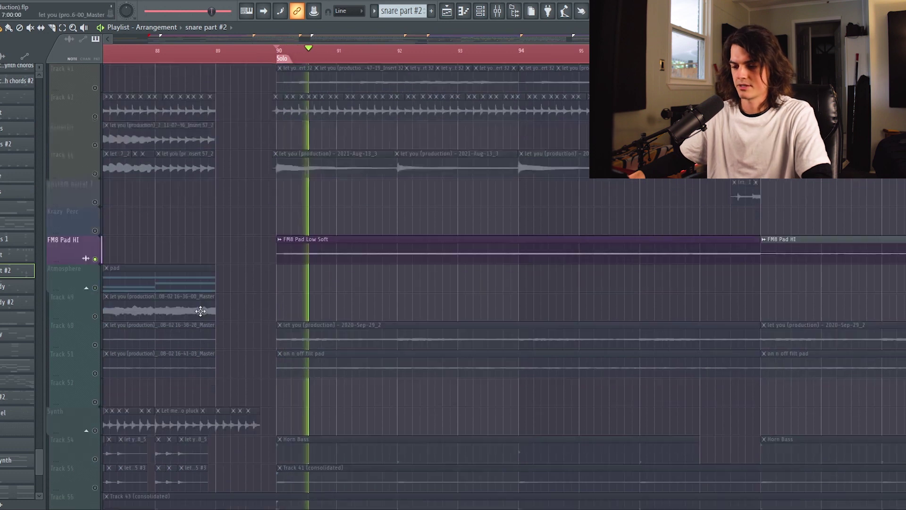
pyautogui.rightClick(96, 341)
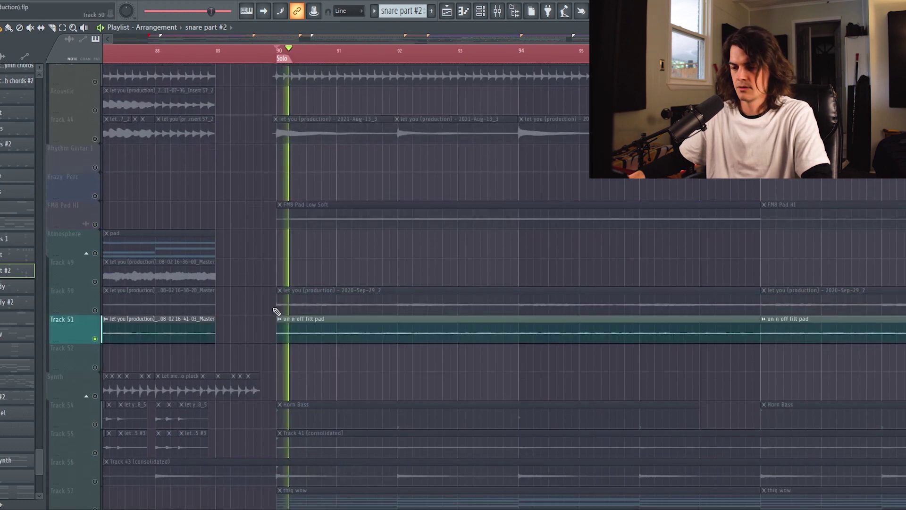
pyautogui.scroll(-1, 273, 309)
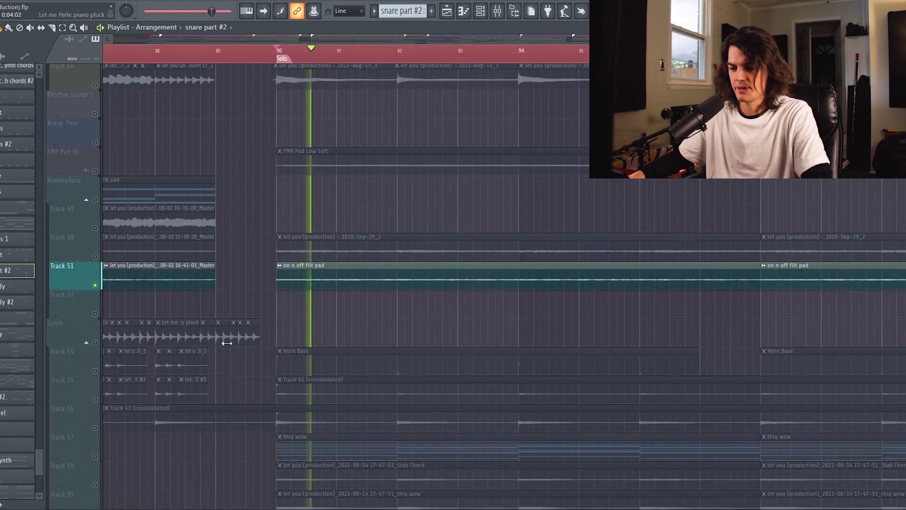
pyautogui.rightClick(95, 370)
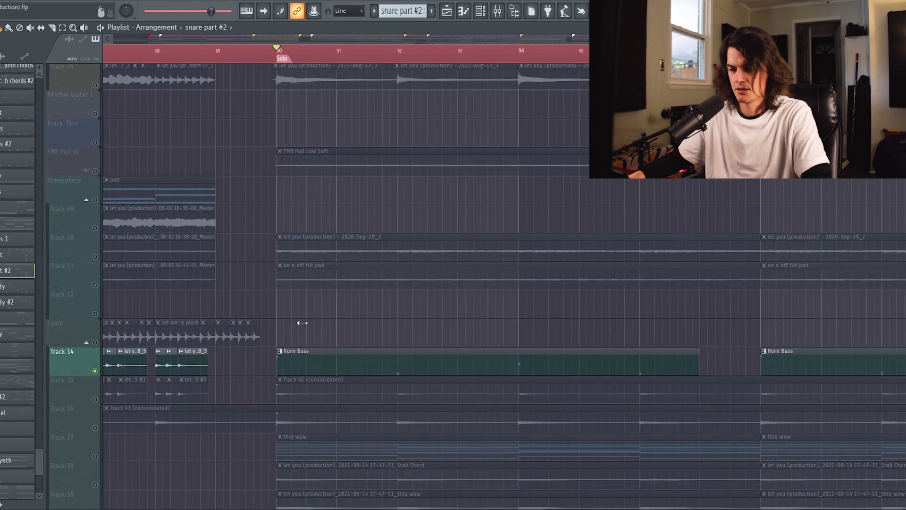
pyautogui.scroll(-1, 314, 312)
pyautogui.scroll(-1, 323, 313)
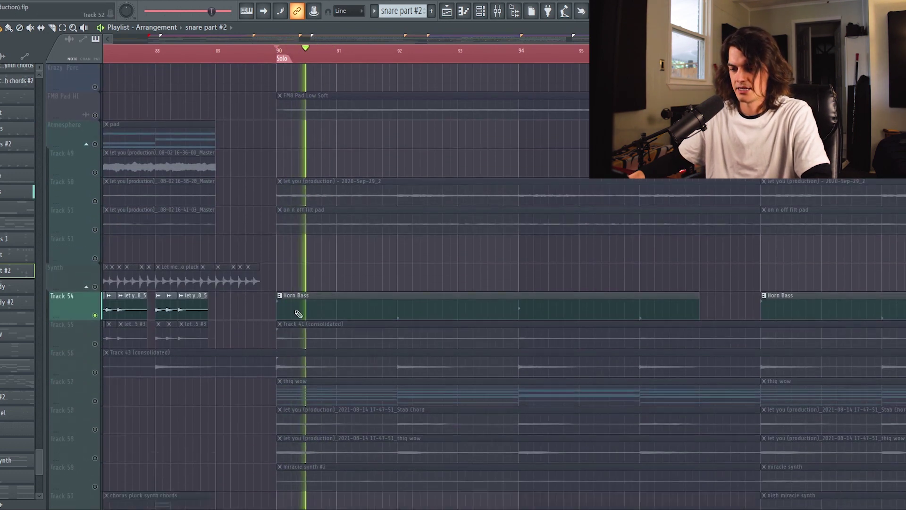
# - Audition the Track 41 (consolidated) and Track 43 (consolidated) clips from bar 90, soloing Tracks 55 and 56 in turn
pyautogui.click(96, 343)
pyautogui.press('space')
pyautogui.press('space')
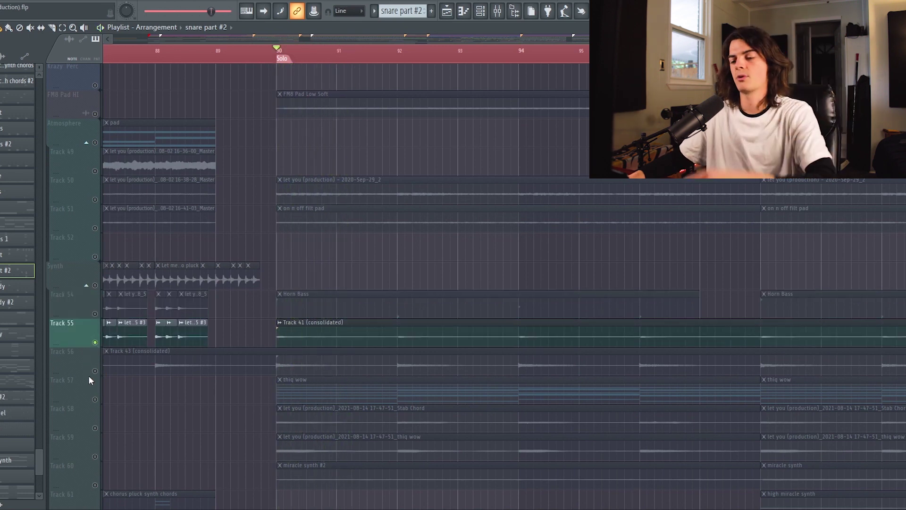
pyautogui.click(91, 373)
pyautogui.press('space')
pyautogui.scroll(-2, 93, 363)
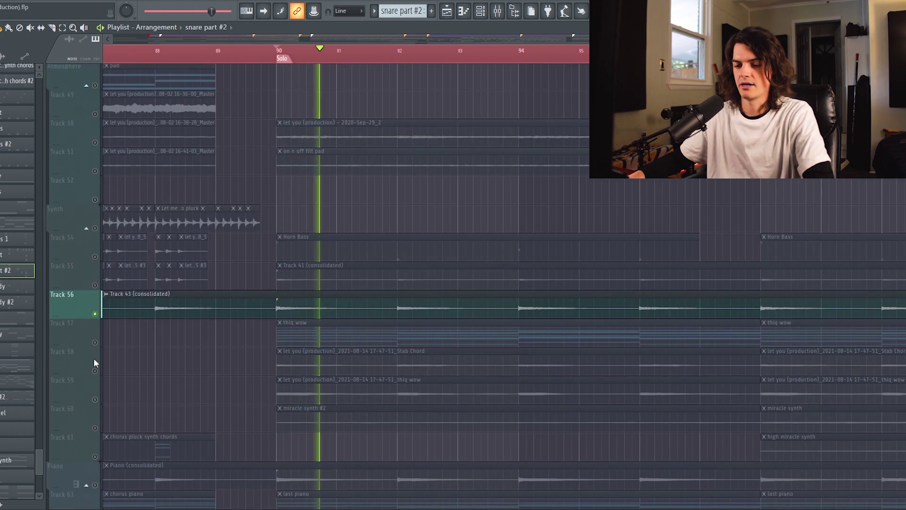
pyautogui.press('space')
# - Audition the Stab Chord clip on Track 58 and the thiq wow clip on Track 59 from bar 90, soloing each track
pyautogui.rightClick(96, 372)
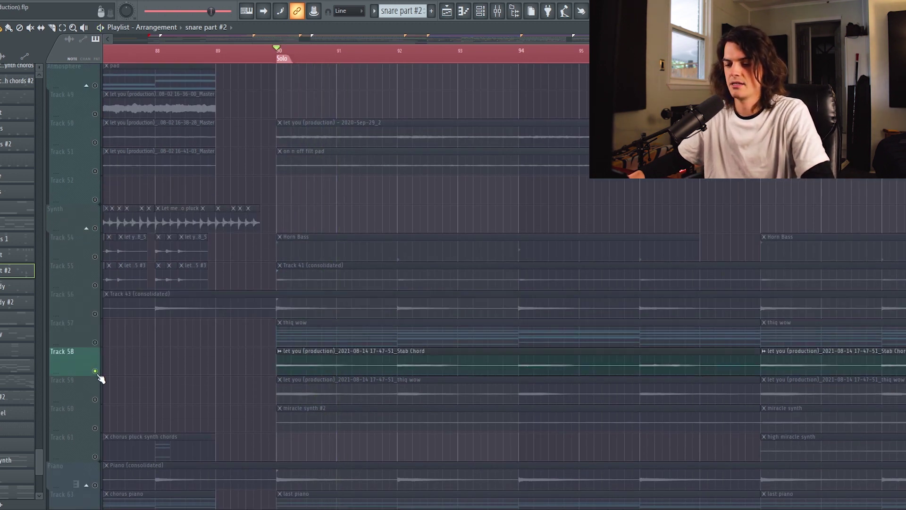
pyautogui.press('space')
pyautogui.press('space')
pyautogui.scroll(-2, 168, 318)
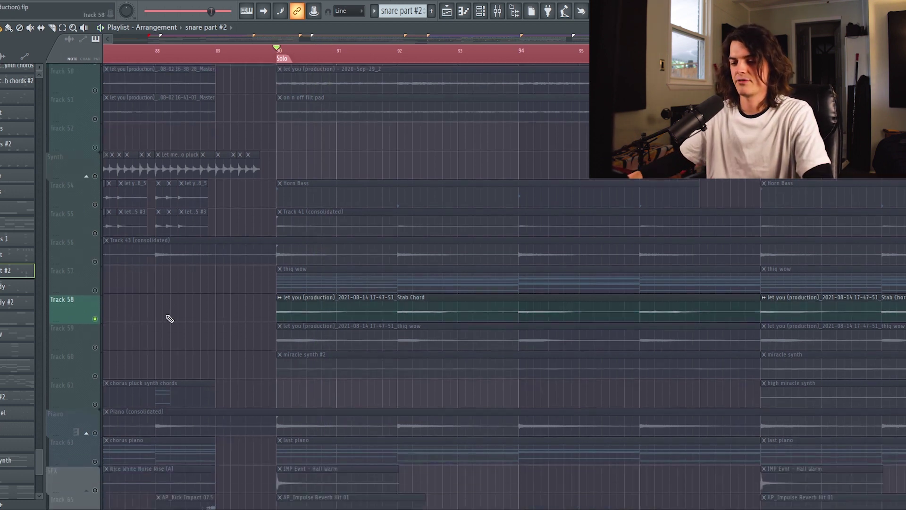
pyautogui.rightClick(95, 342)
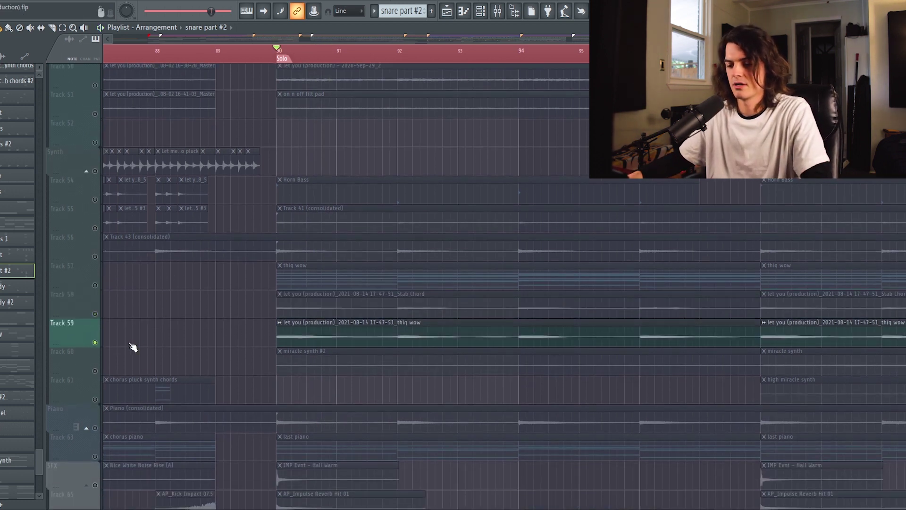
pyautogui.click(95, 313)
# - Solo the Piano track and play its consolidated clip from the Solo marker at bar 90
pyautogui.scroll(-1, 196, 318)
pyautogui.press('space')
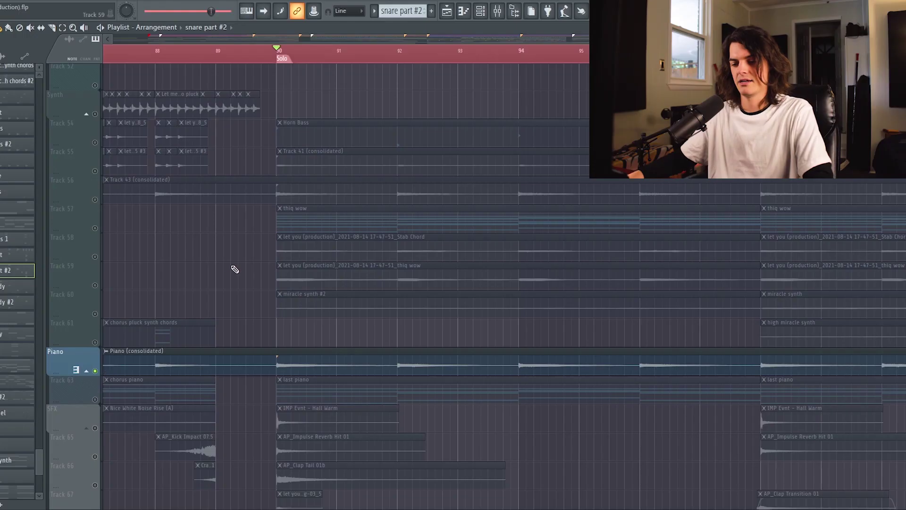
pyautogui.scroll(-2, 234, 269)
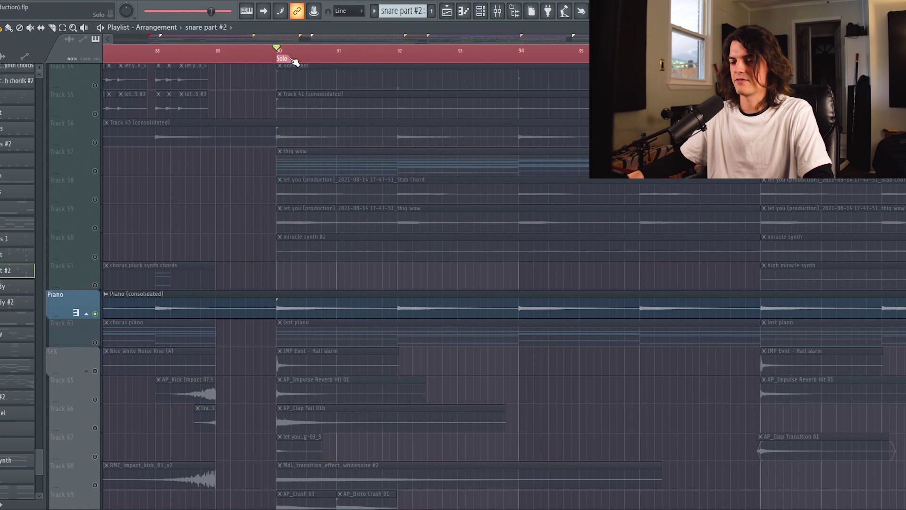
pyautogui.press('space')
# - Restore all tracks and play the Solo section's full mix from bar 90 while looking over its synth, piano and SFX layers
pyautogui.click(96, 372)
pyautogui.scroll(-4, 398, 59)
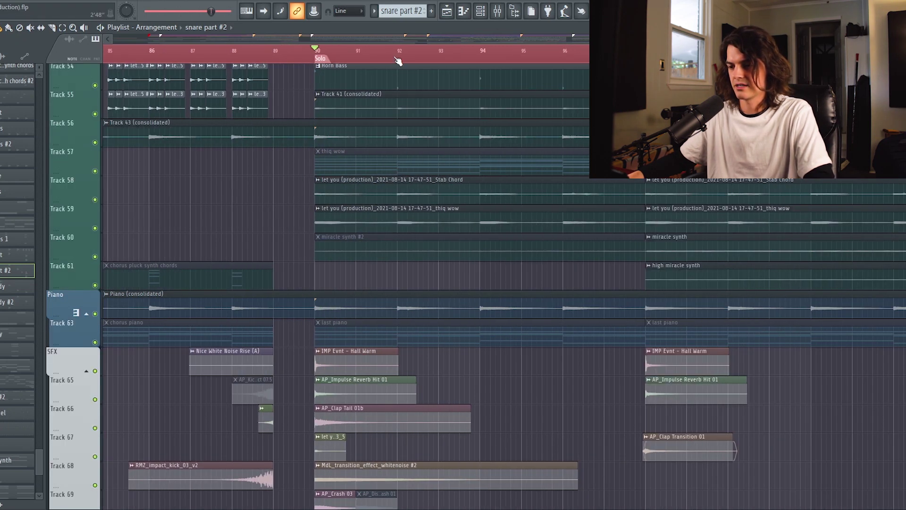
pyautogui.press('space')
pyautogui.hscroll(2, 396, 39)
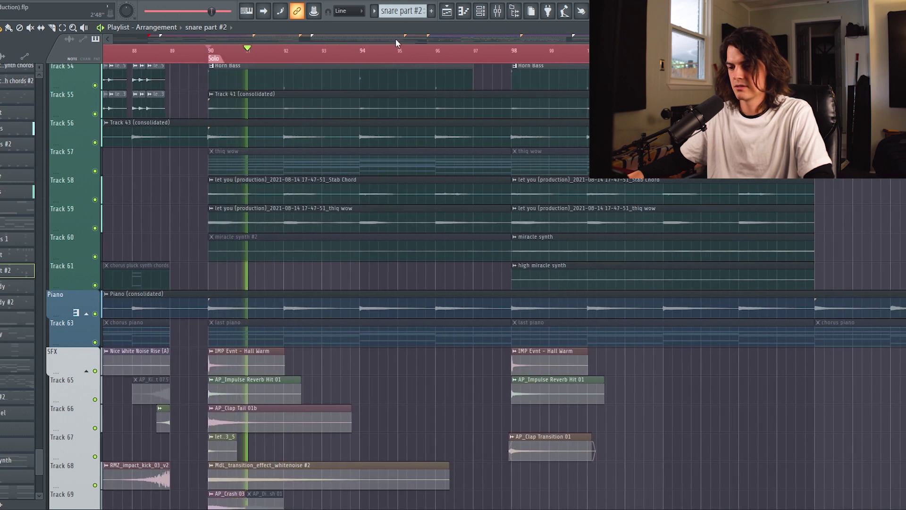
pyautogui.scroll(2, 316, 202)
pyautogui.scroll(1, 319, 201)
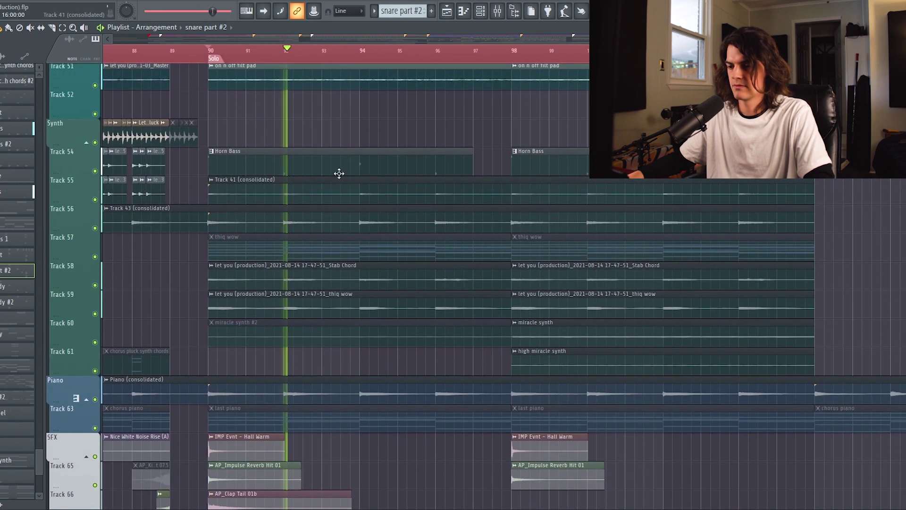
pyautogui.scroll(-3, 391, 57)
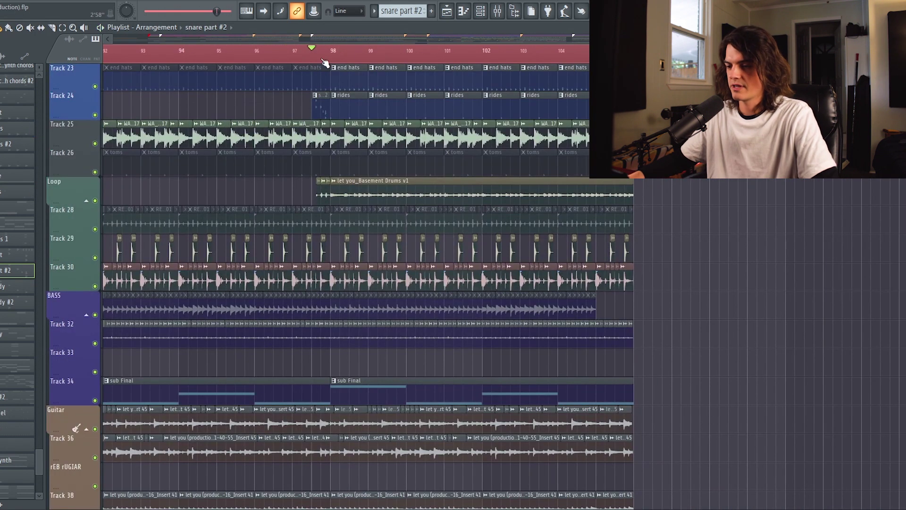
# - Solo the Loop track and play its let you_Basement Drums v1 clip around bar 98
pyautogui.scroll(1, 326, 60)
pyautogui.keyDown('ctrl'); pyautogui.click(95, 200); pyautogui.keyUp('ctrl')
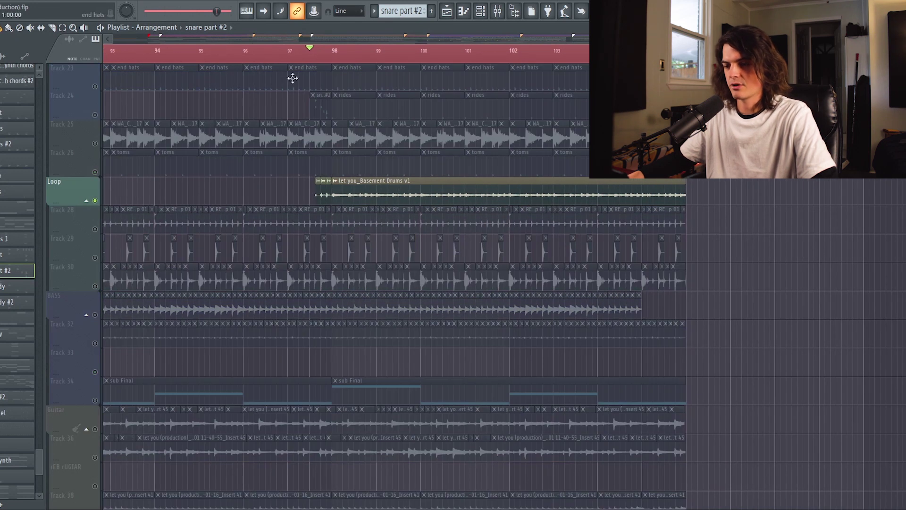
pyautogui.scroll(2, 324, 60)
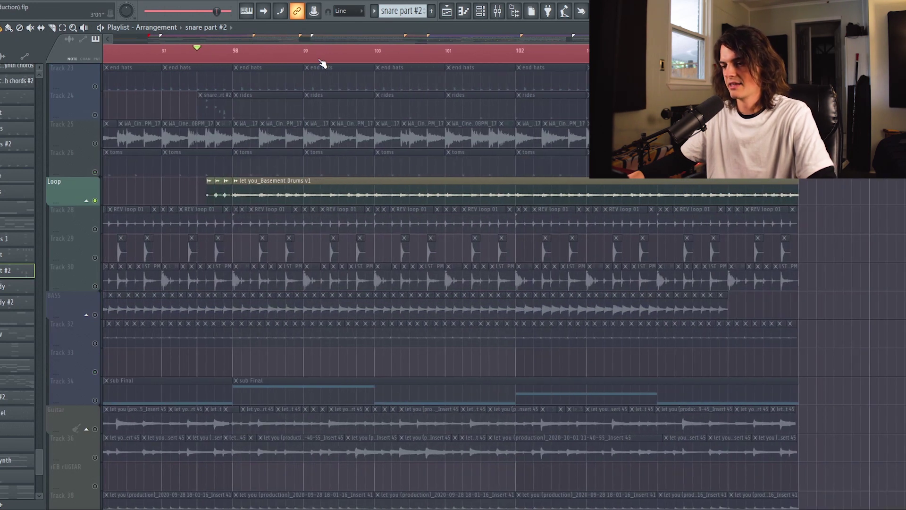
pyautogui.scroll(-1, 324, 61)
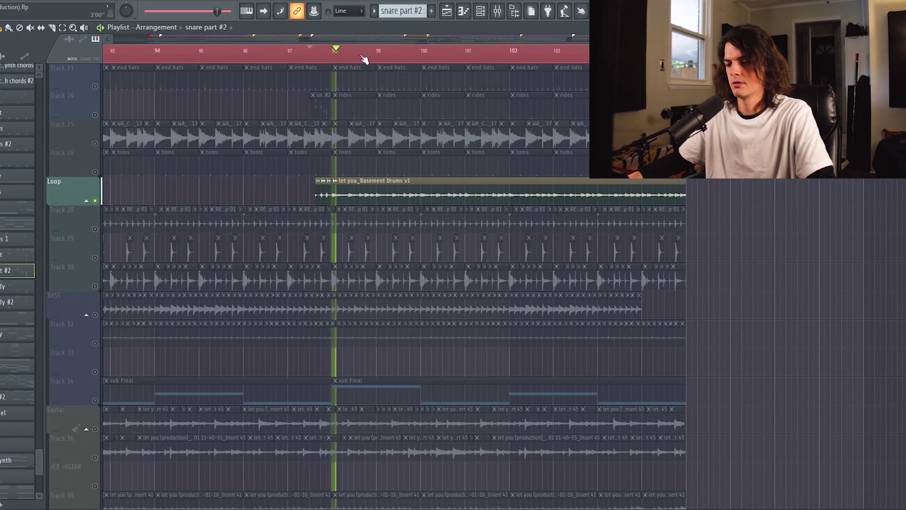
pyautogui.scroll(1, 363, 55)
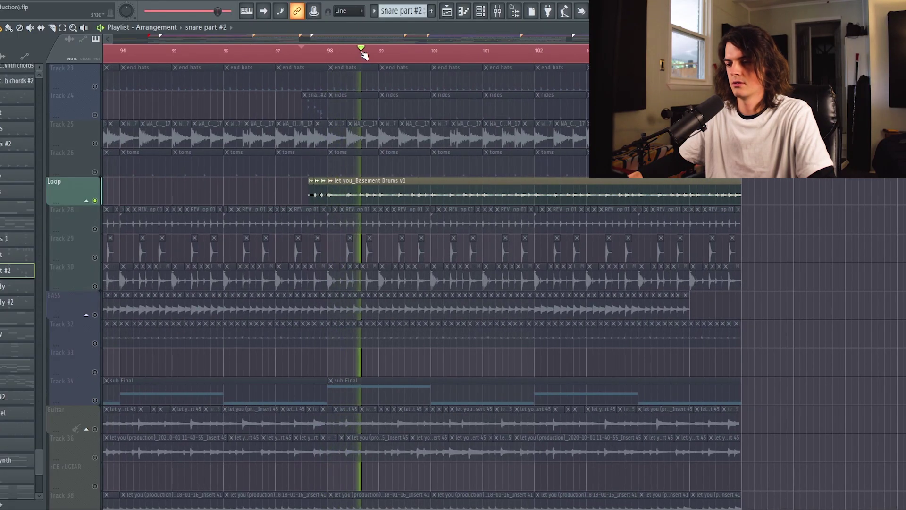
pyautogui.scroll(-1, 363, 47)
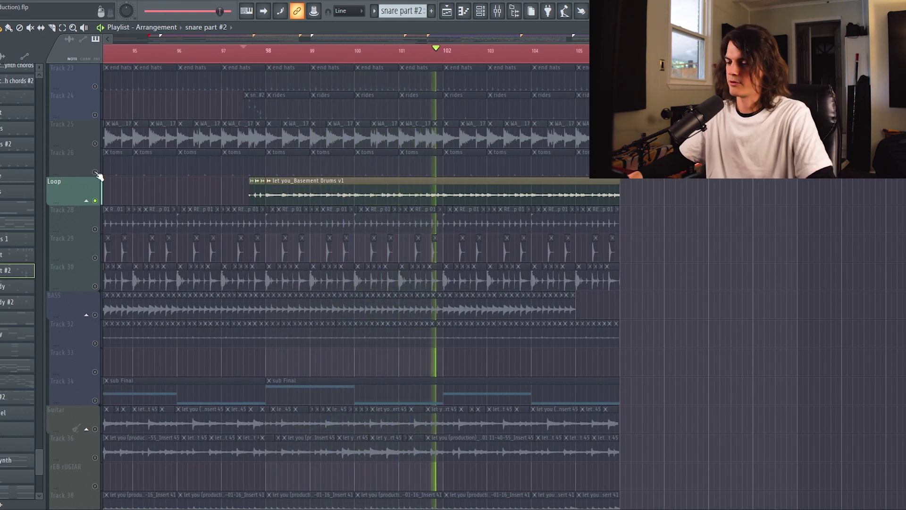
# - Audition the second half's drum patterns from bar 98, soloing the rides on Track 24, end hats on Track 23 and end drums on Track 22
pyautogui.click(91, 115)
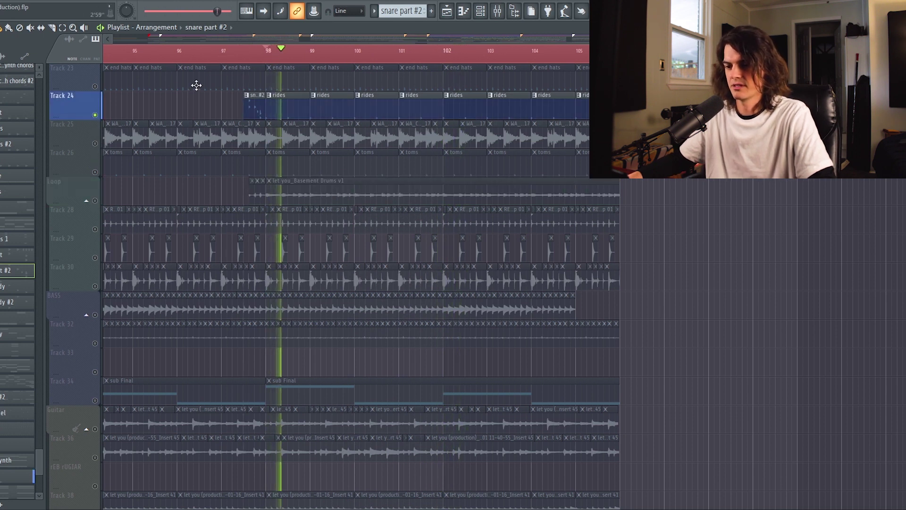
pyautogui.rightClick(98, 88)
pyautogui.rightClick(98, 88)
pyautogui.press('space')
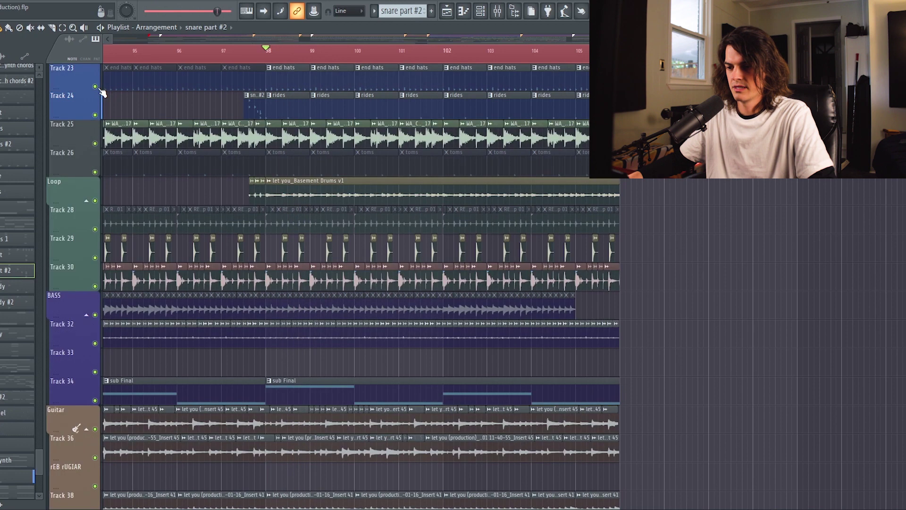
pyautogui.keyDown('ctrl'); pyautogui.click(96, 87); pyautogui.keyUp('ctrl')
pyautogui.press('space')
pyautogui.scroll(2, 141, 118)
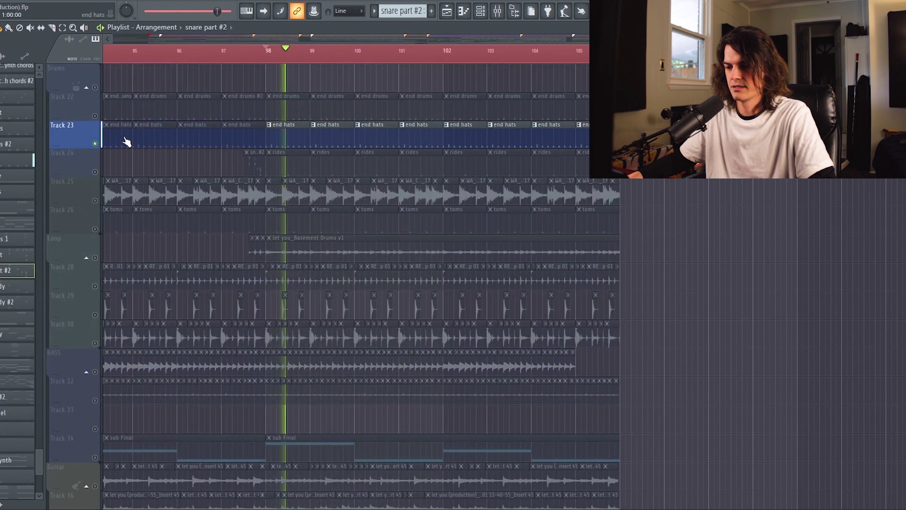
pyautogui.rightClick(98, 117)
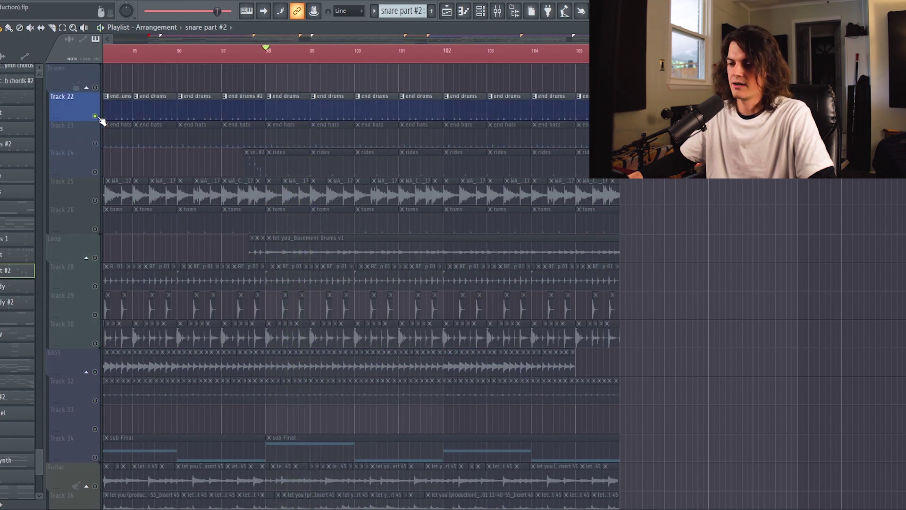
# - Unsolo Track 22 and play the full mix through the transition into bar 98, looking over the drum and loop tracks
pyautogui.rightClick(98, 117)
pyautogui.click(249, 51)
pyautogui.scroll(-1, 249, 51)
pyautogui.scroll(-1, 353, 136)
pyautogui.scroll(-1, 352, 136)
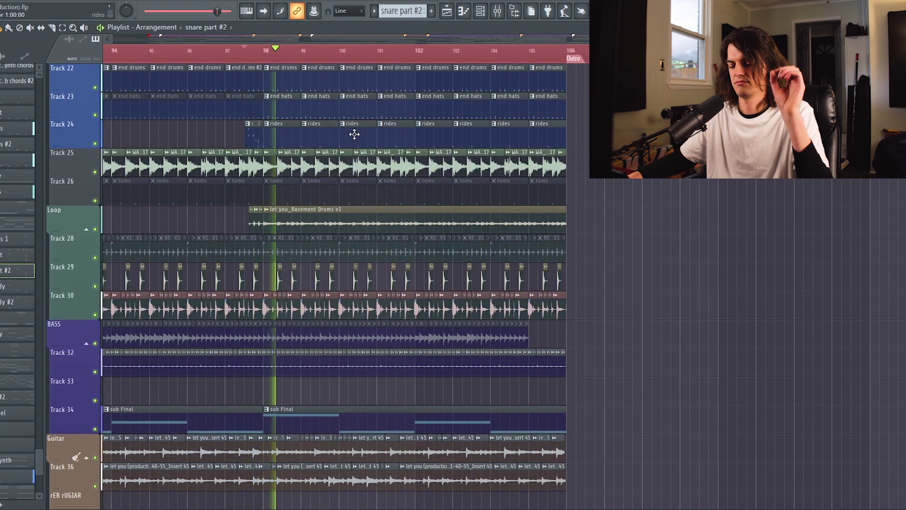
pyautogui.scroll(2, 355, 135)
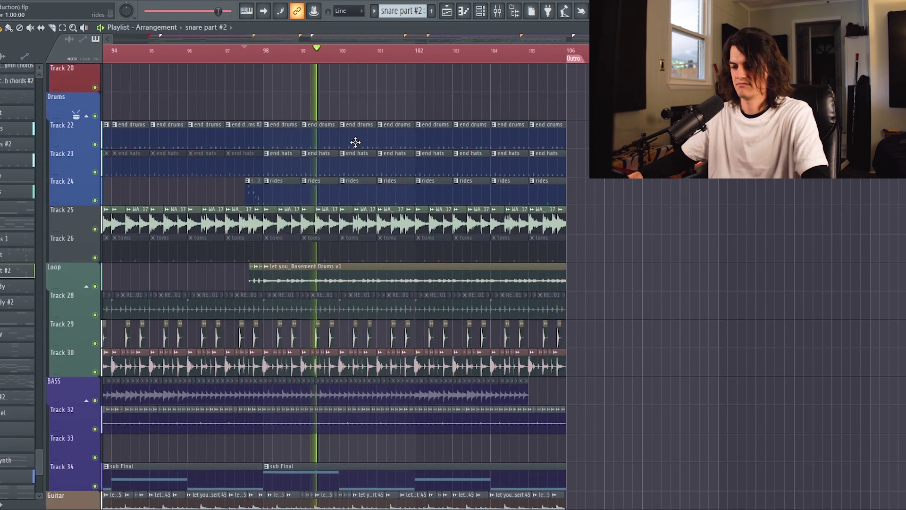
pyautogui.scroll(5, 355, 142)
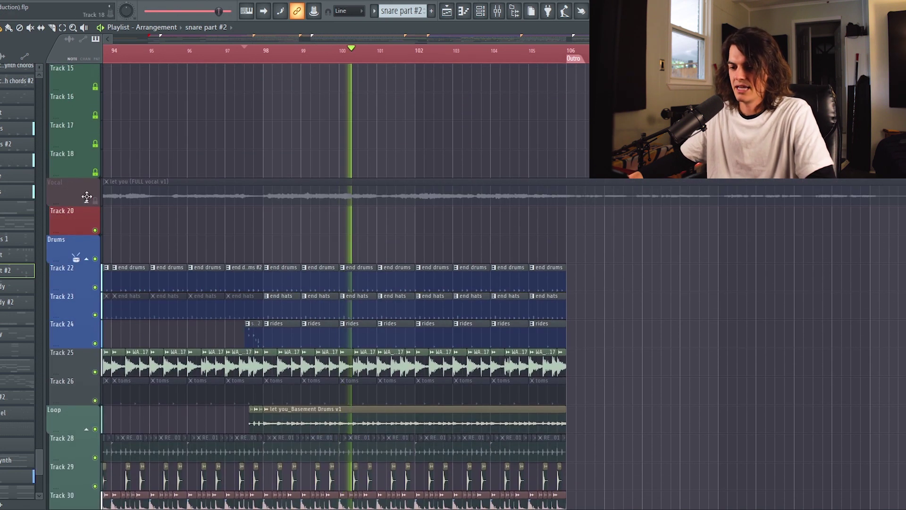
# - Solo the Vocal track to hear the FULL vocal clip from bar 98, and bring all tracks back into the playing mix
pyautogui.rightClick(96, 202)
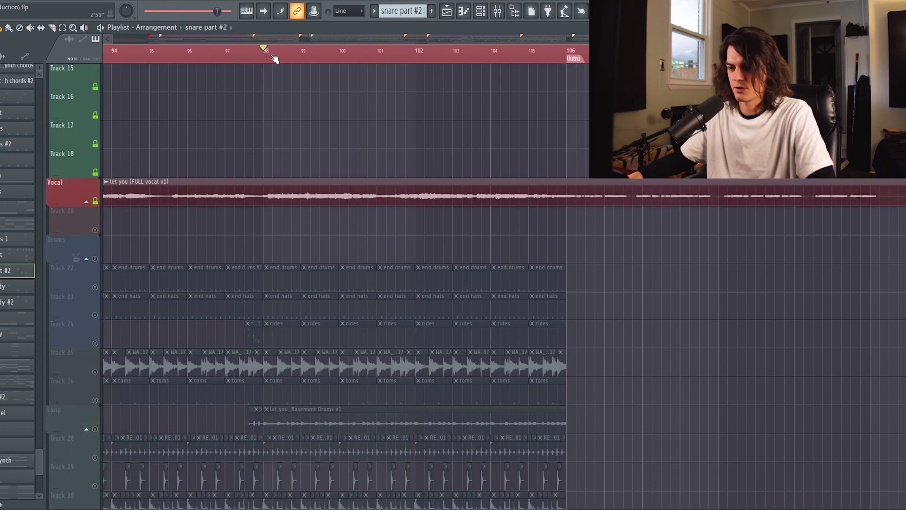
pyautogui.scroll(3, 275, 59)
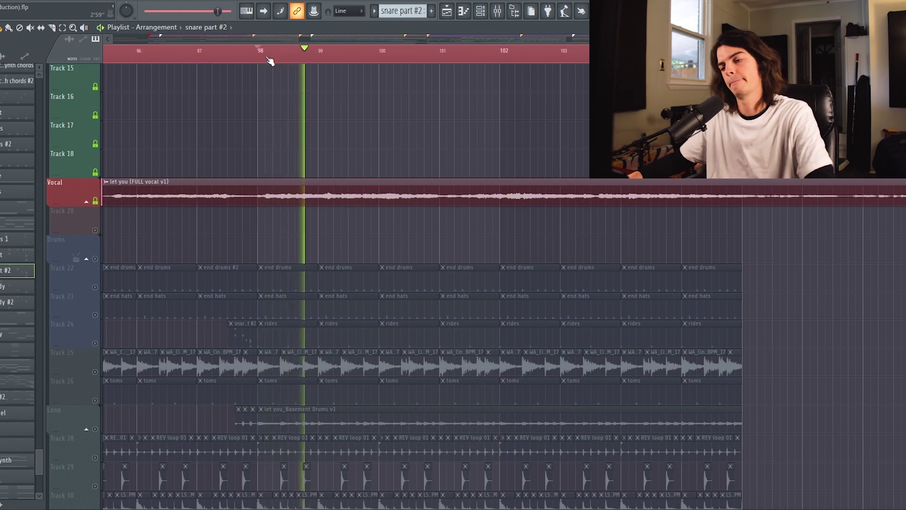
pyautogui.rightClick(96, 202)
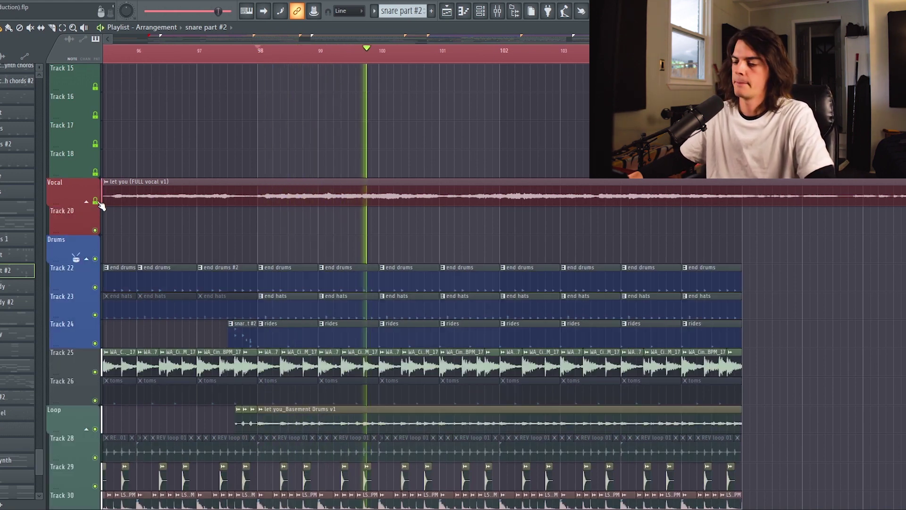
pyautogui.scroll(-1, 388, 57)
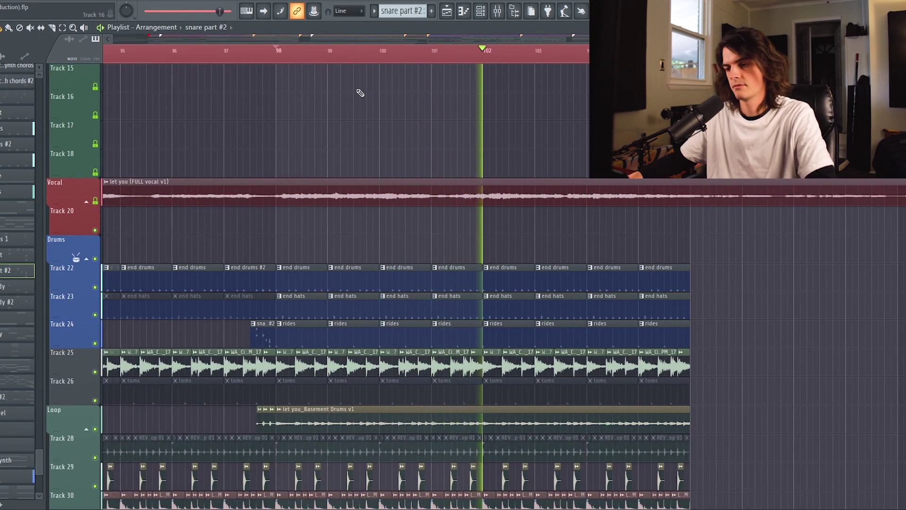
pyautogui.scroll(-3, 405, 57)
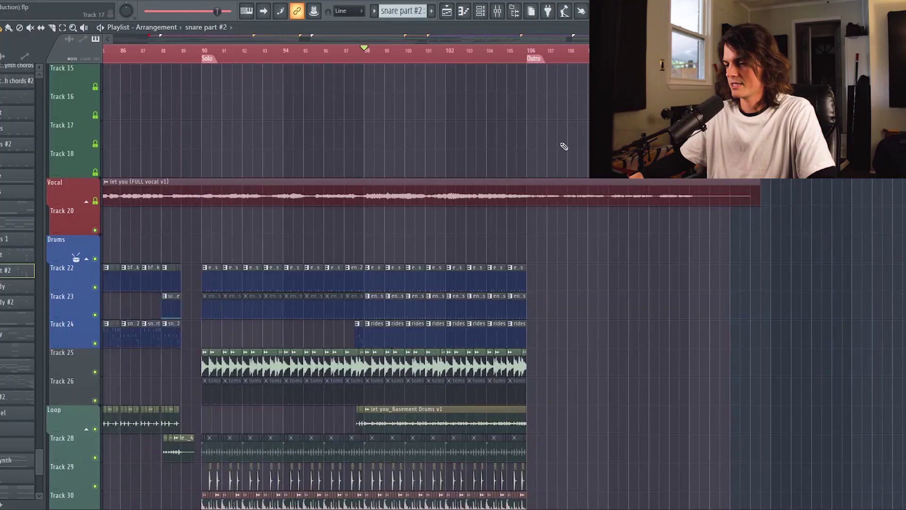
# - Move on to the Outro section, placing the playback position at its marker at bar 106
pyautogui.scroll(-2, 566, 139)
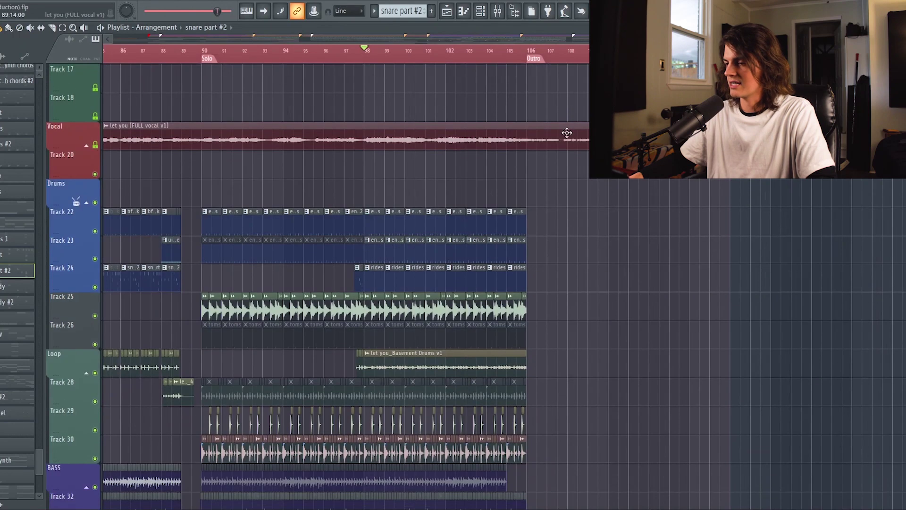
pyautogui.scroll(2, 593, 138)
pyautogui.scroll(-9, 612, 185)
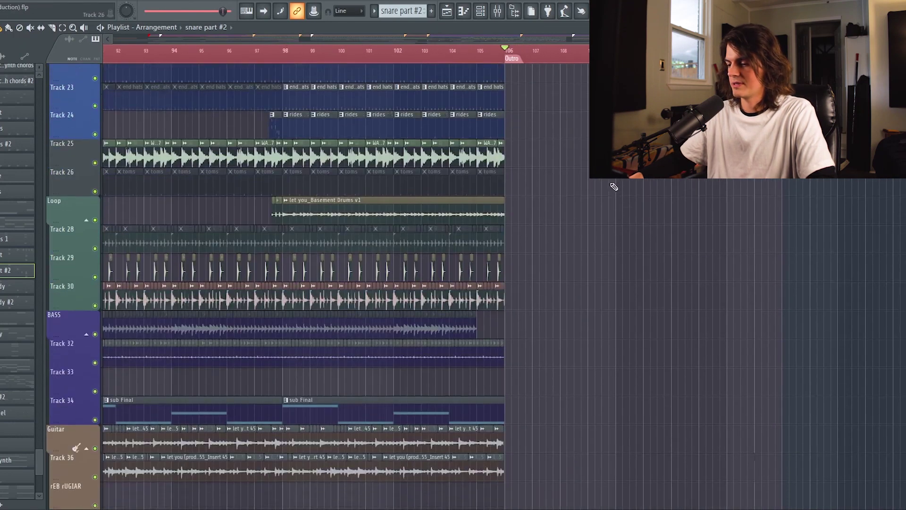